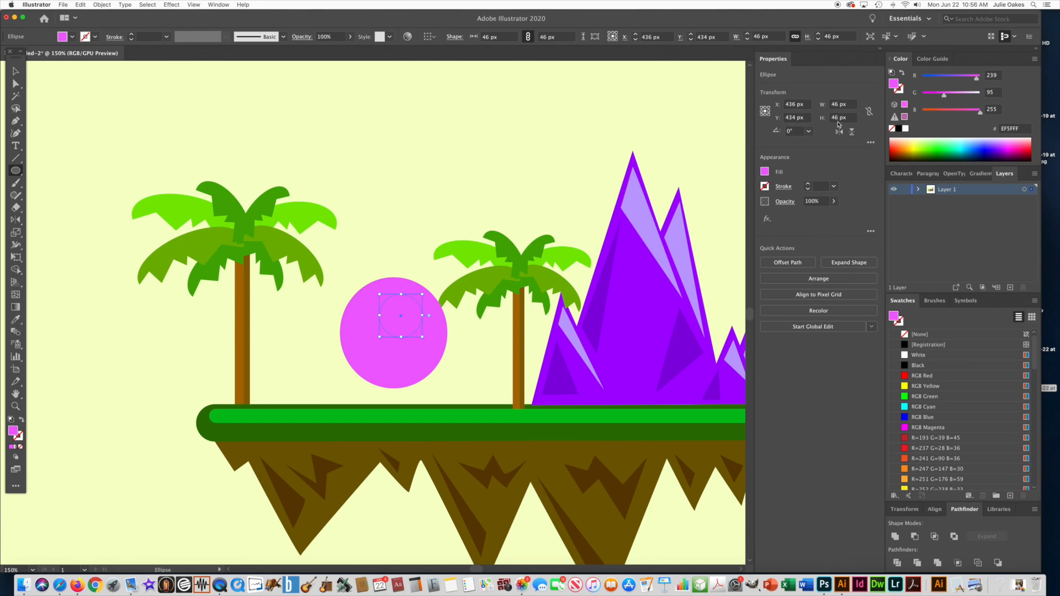
Fill the 46 px circle with white and nudge it left until it is centred on the pink body at X 428 px
left_click(906, 129)
key("Left")
key("Left")
key("Left")
key("Left")
key("Left")
key("Left")
key("Left")
key("Left")
key("Left")
key("Left")
key("Left")
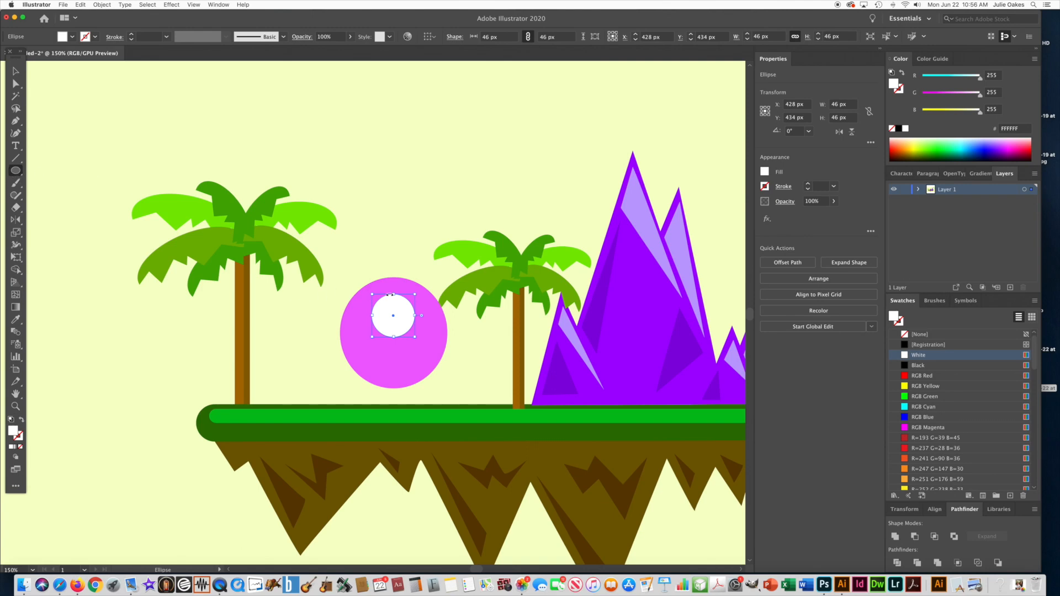
Draw an iris about 24 px wide filled with magenta C900A7 on the white eye, plus a white highlight about 6 px wide
left_click_drag(393, 316, 404, 324)
left_click(1014, 149)
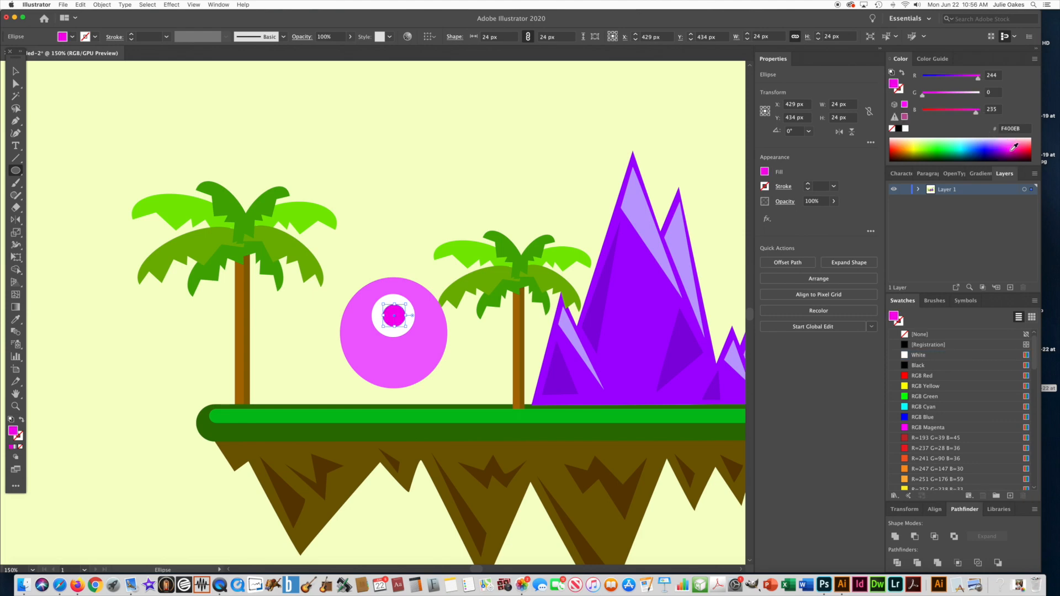
left_click(1016, 149)
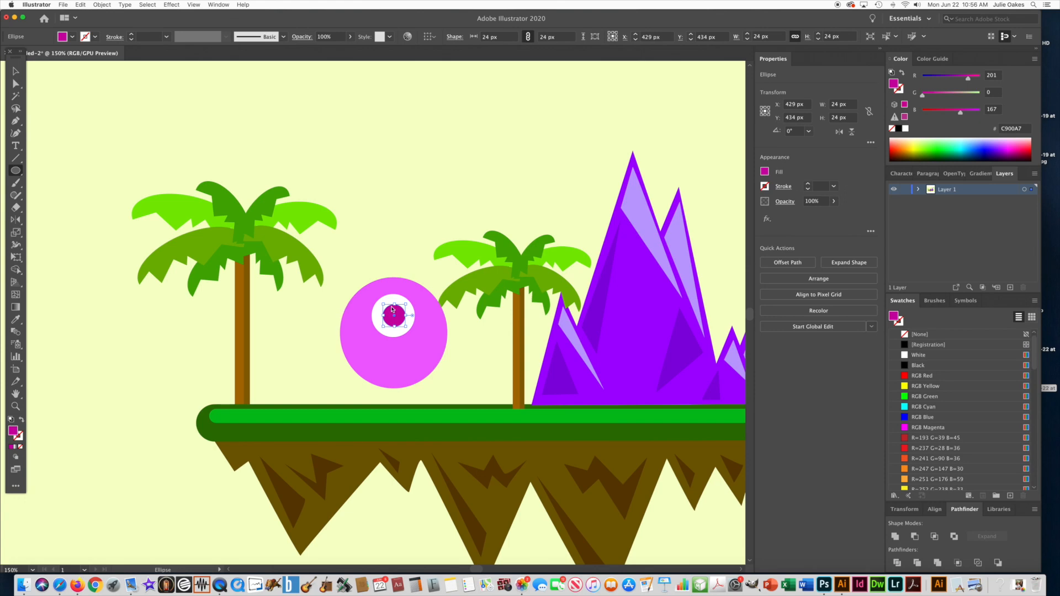
left_click_drag(396, 312, 397, 314)
left_click(906, 129)
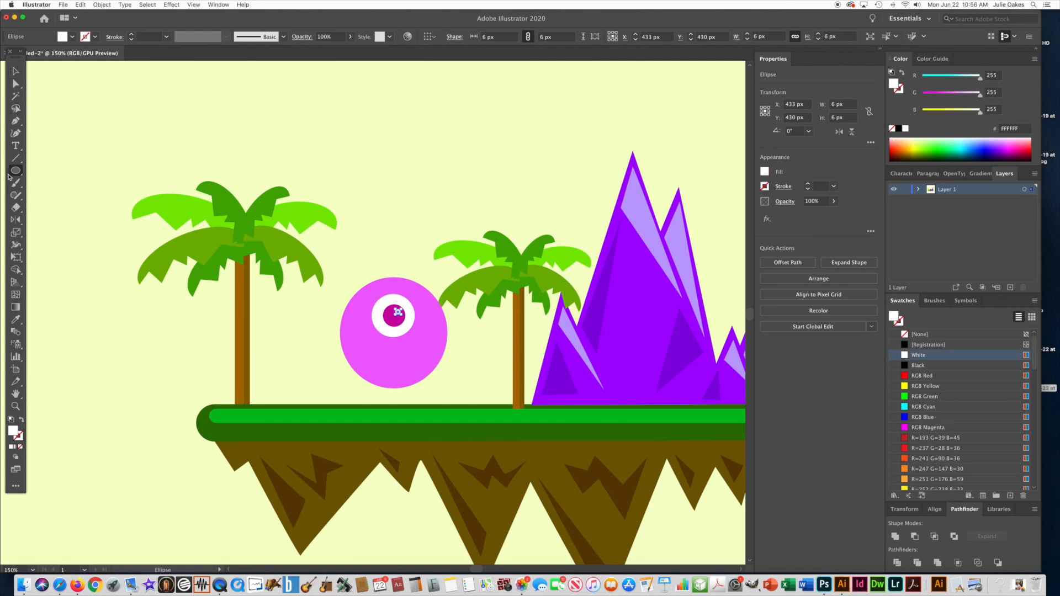
Draw a white ellipse about 72 by 49 px on the body below the eye and place a copy about 22 px above it
left_click_drag(361, 332, 429, 380)
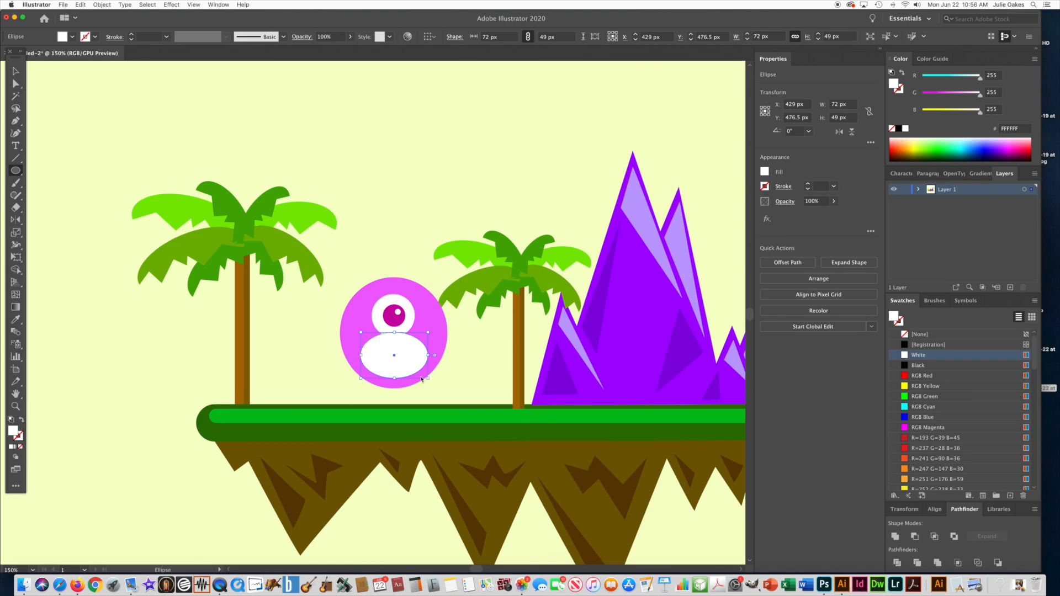
key("super+v")
key("v")
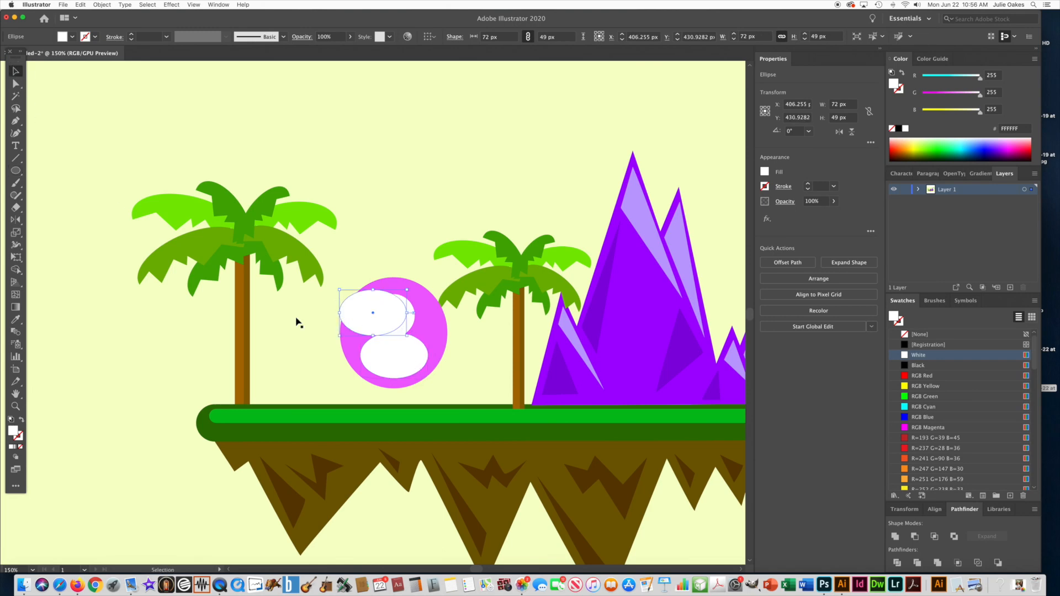
left_click_drag(360, 322, 381, 341)
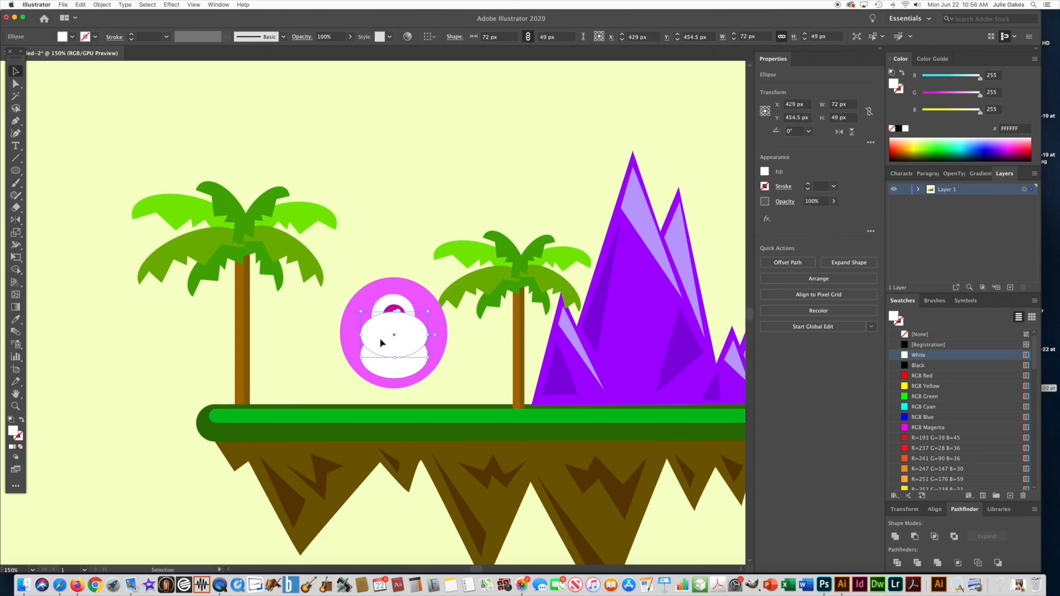
Cut the upper white ellipse out of the lower one with Shape Builder to form a smile, and fill it with the iris's magenta
left_click(384, 371, "shift")
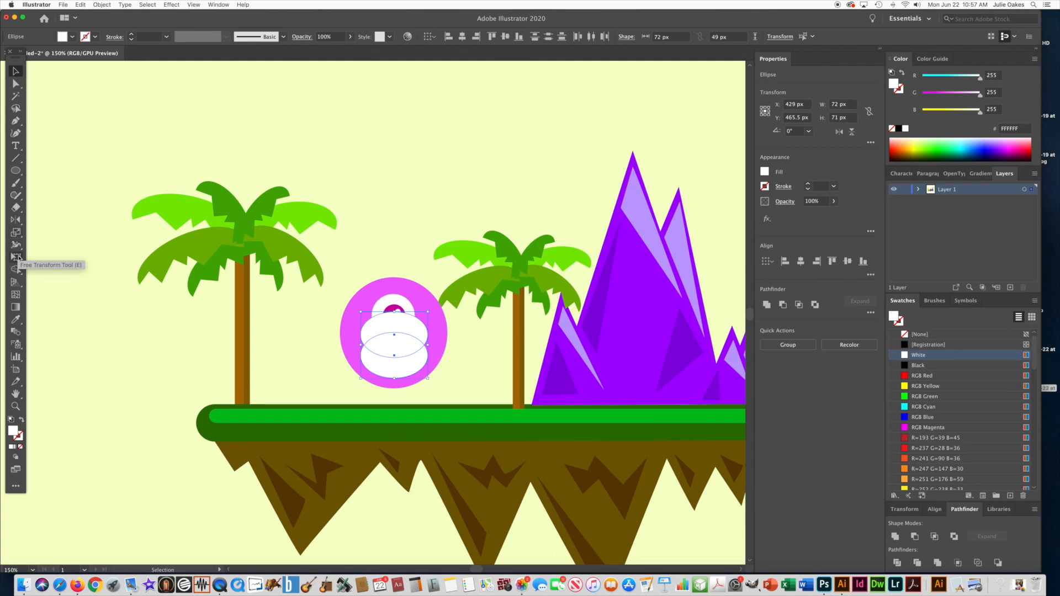
left_click(17, 270)
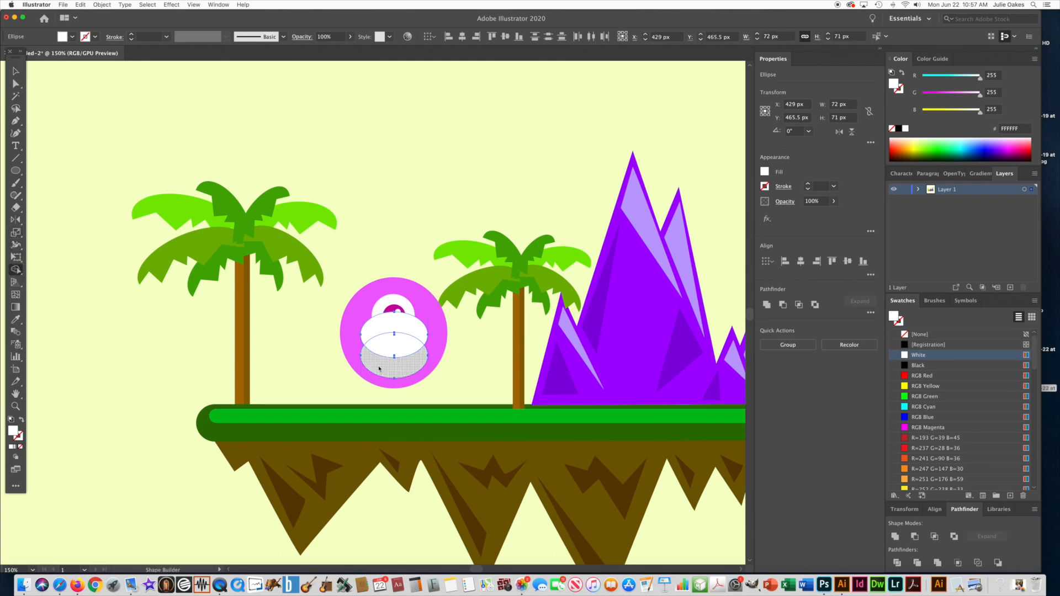
left_click_drag(390, 351, 385, 330)
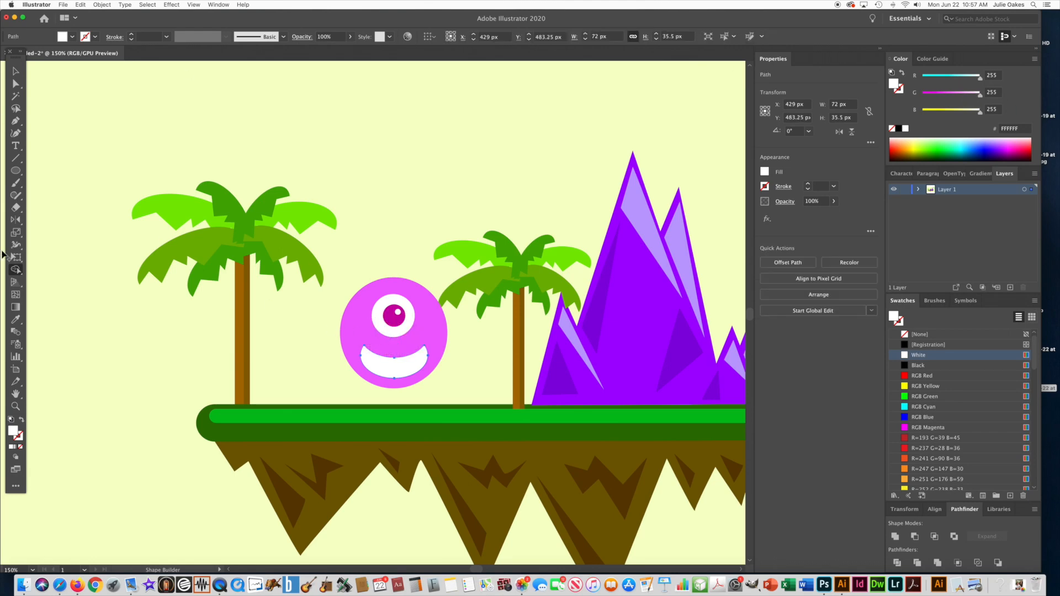
left_click(16, 320)
left_click(15, 73)
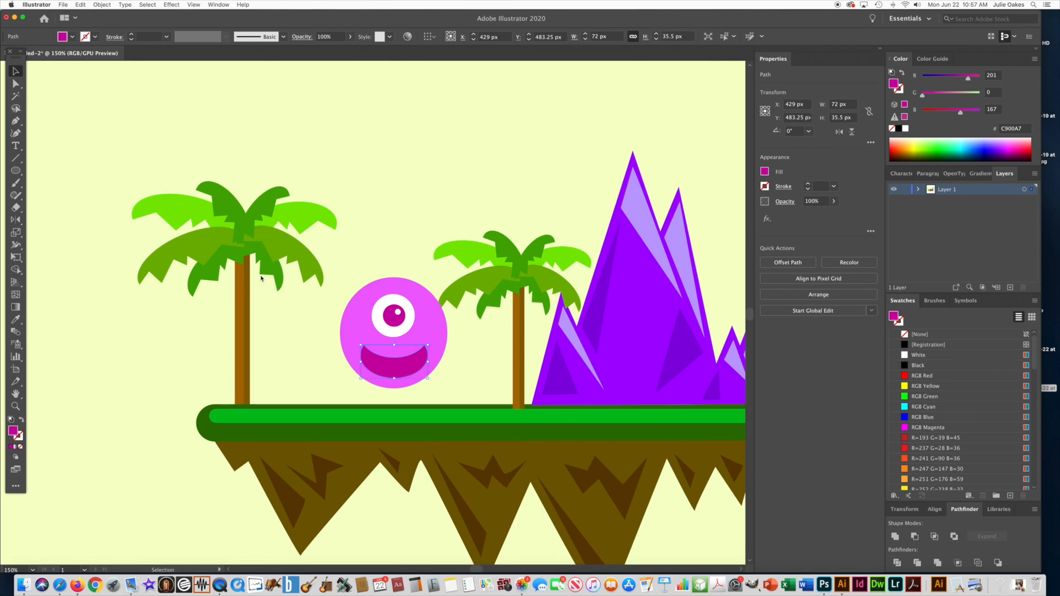
Duplicate the magenta smile and place the copy on the empty background beside the left palm trunk
left_click(16, 73)
key("super")
key("super+c")
key("super+v")
left_click_drag(348, 323, 151, 355)
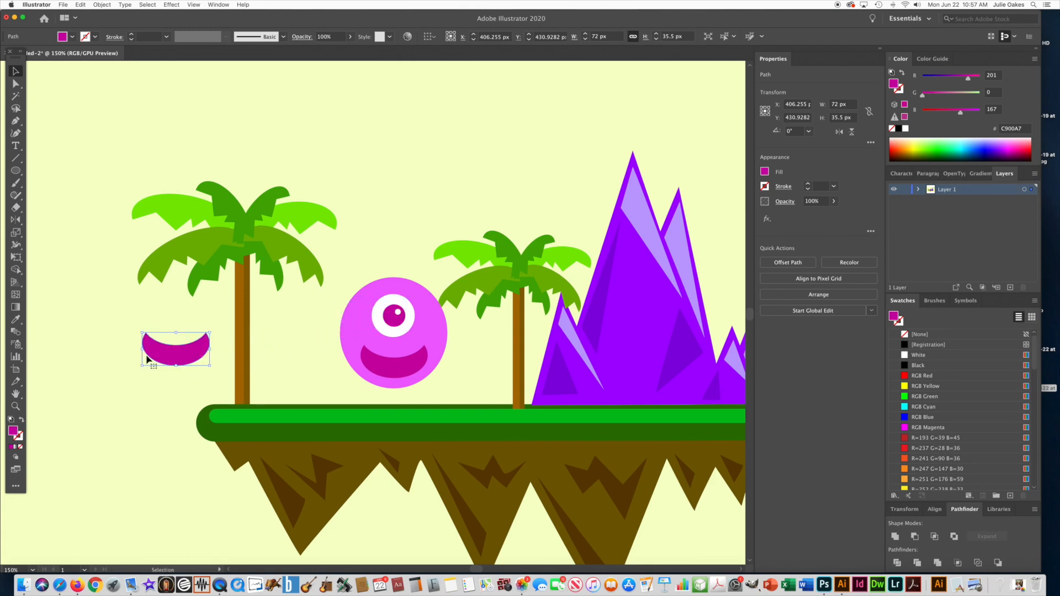
Draw an ellipse about 55 by 32 px over the smile copy's lower edge and keep only their overlap using Shape Builder
left_click(16, 172)
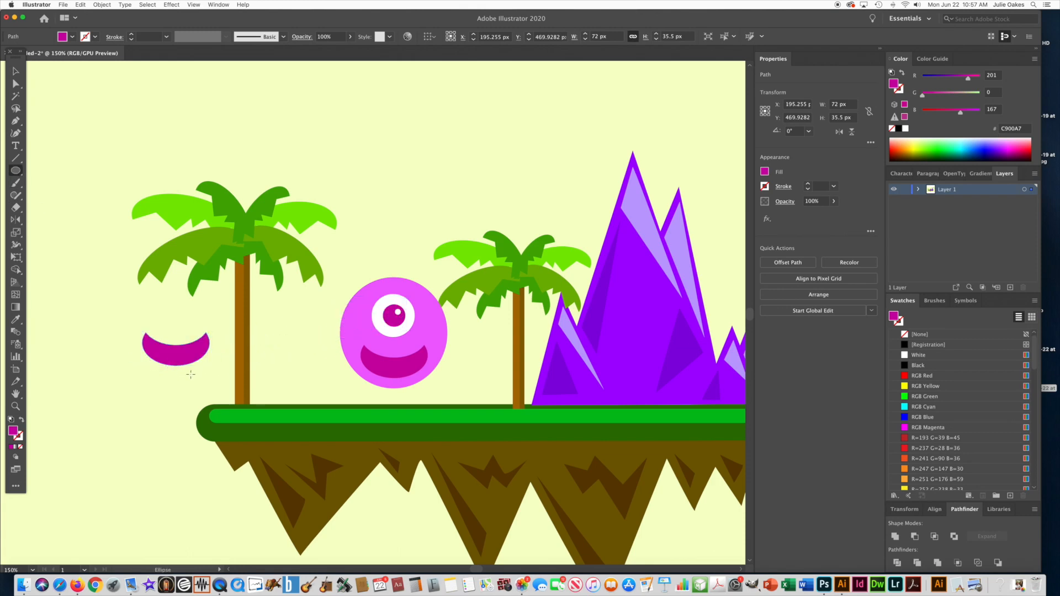
left_click_drag(199, 385, 146, 352)
left_click(15, 70)
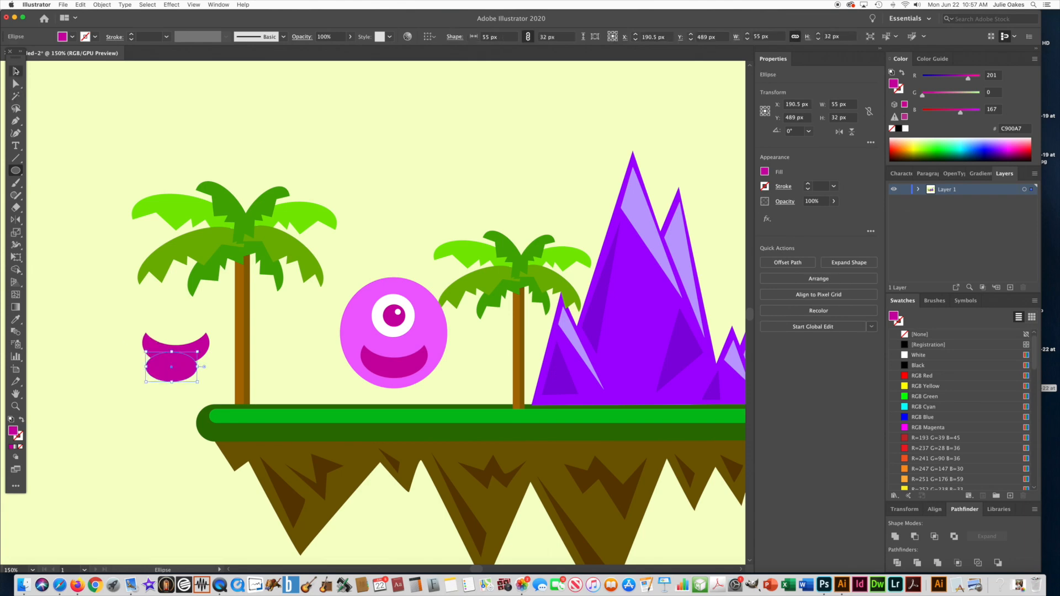
left_click(152, 347, "shift")
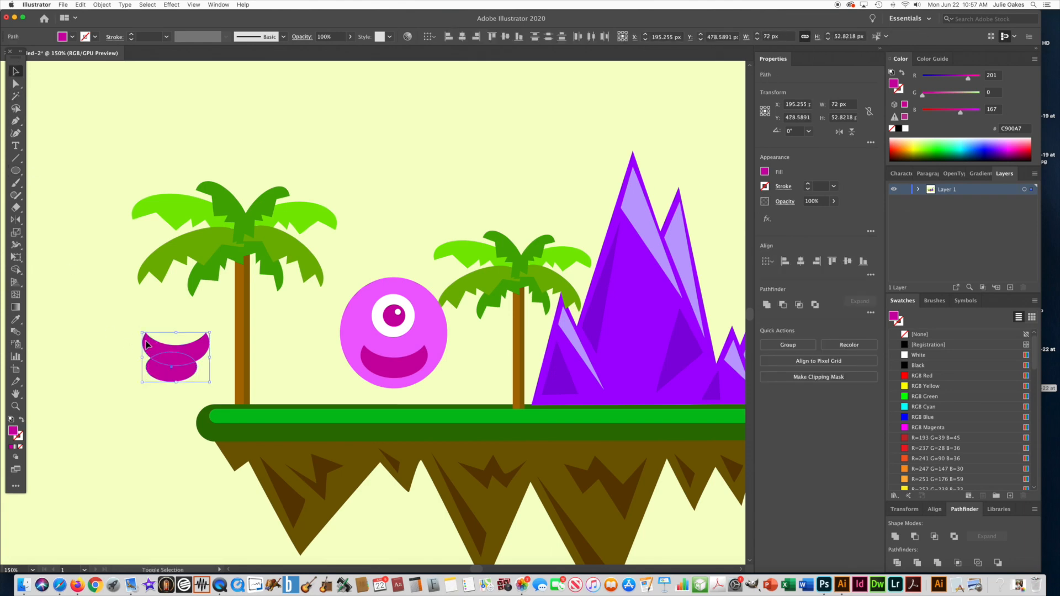
left_click(16, 271)
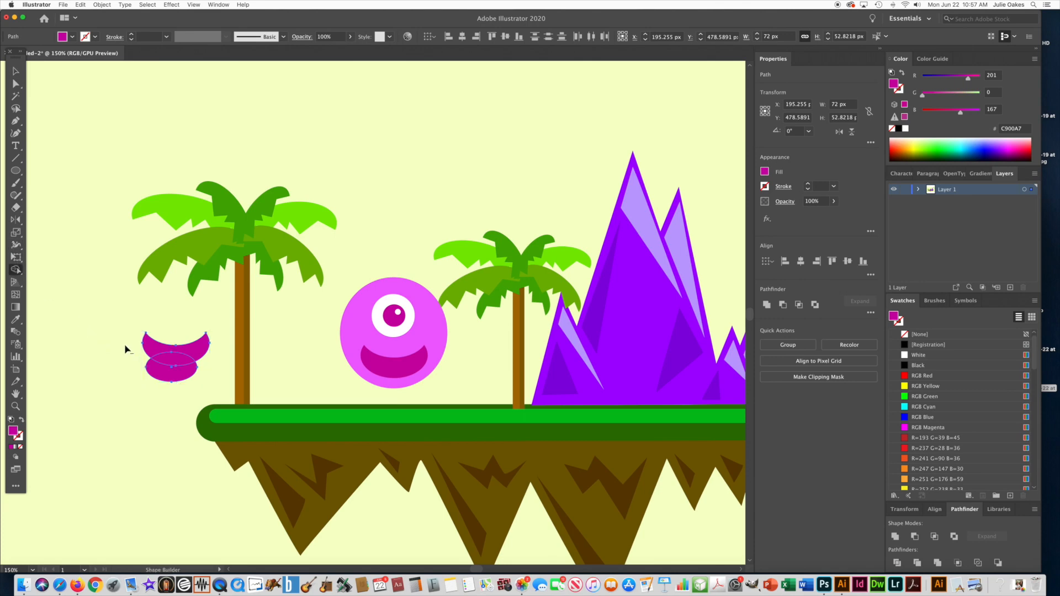
left_click(148, 344, "alt")
left_click(155, 376, "alt")
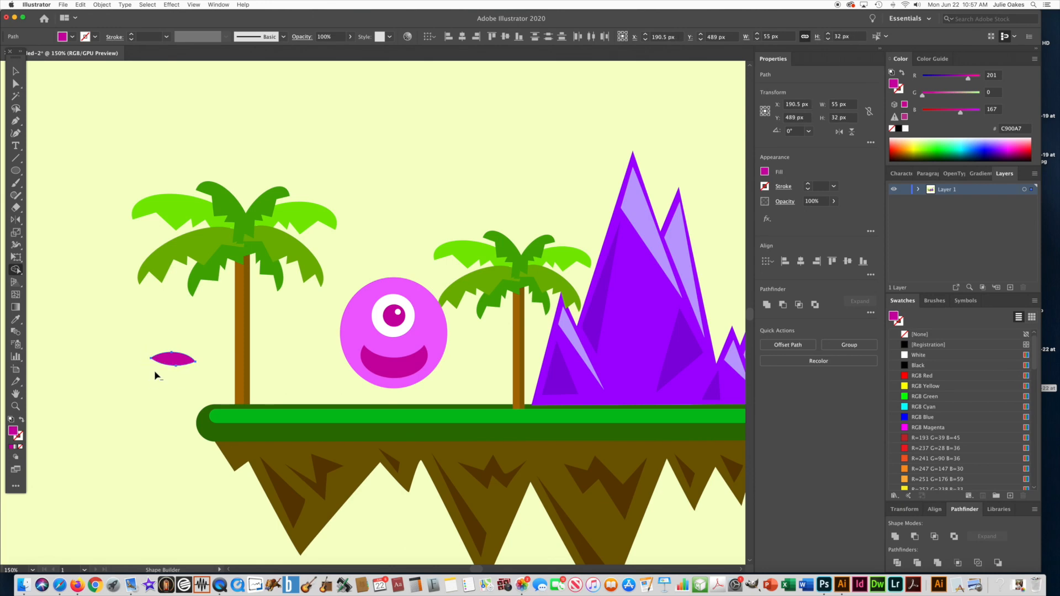
Place the leaf-shaped overlap piece in the bottom of the mouth as a tongue and fill it with dark purple 8A007F
key("v")
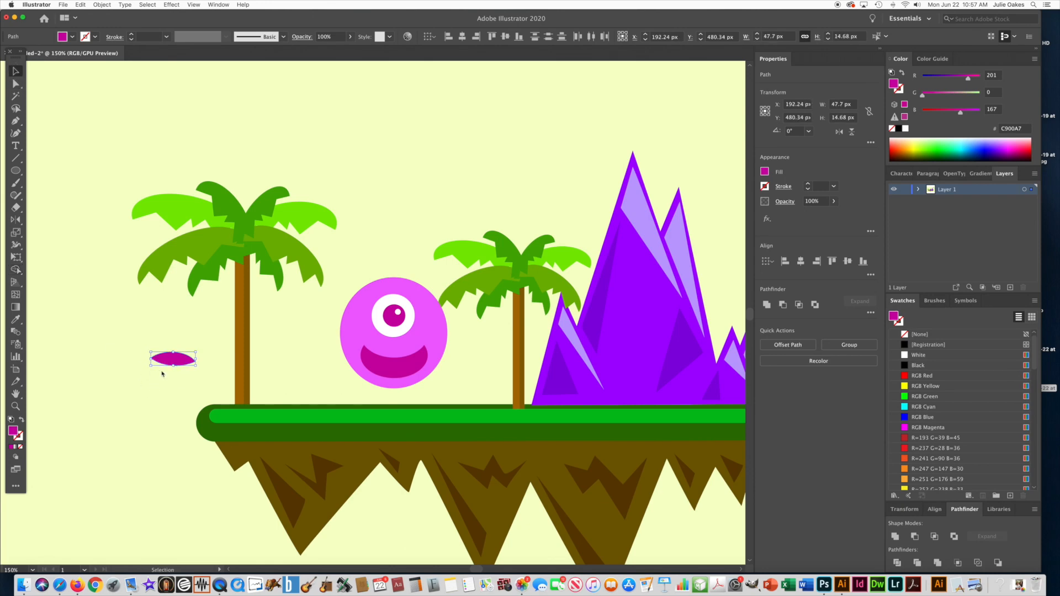
left_click_drag(180, 363, 398, 374)
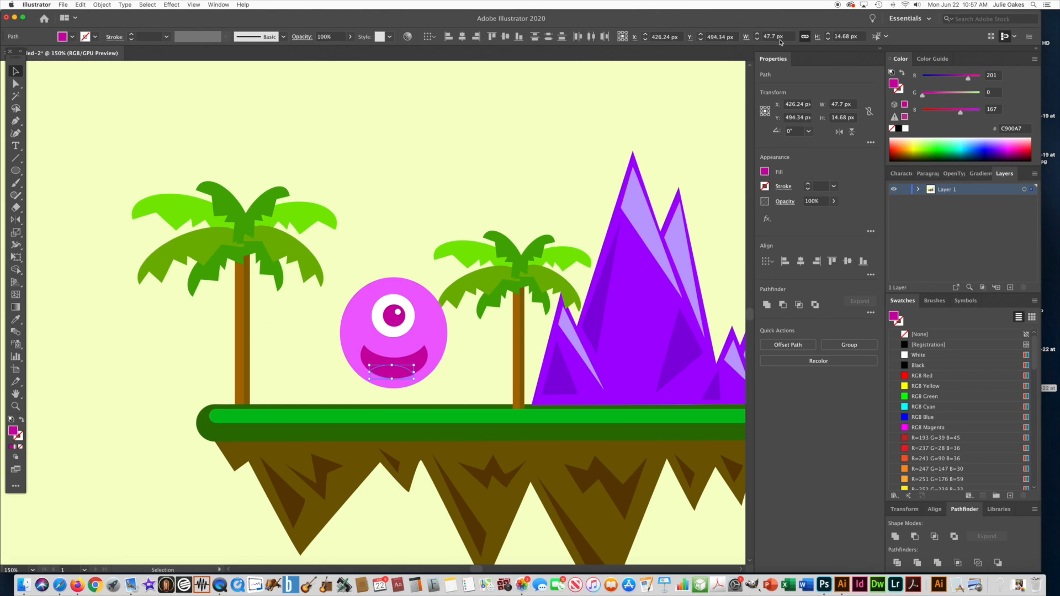
left_click(1010, 152)
left_click(1011, 154)
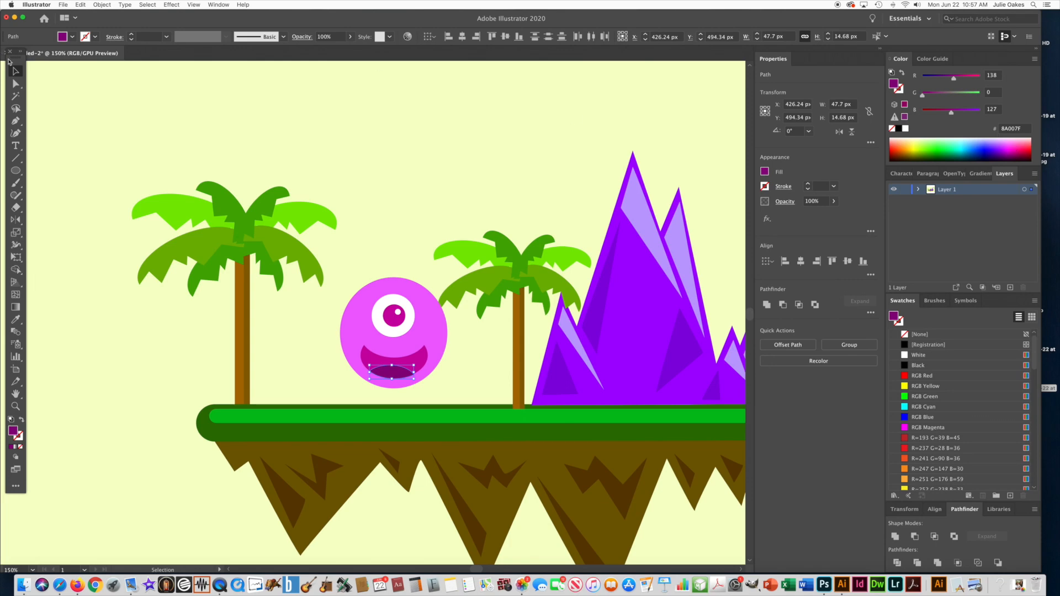
left_click(91, 102)
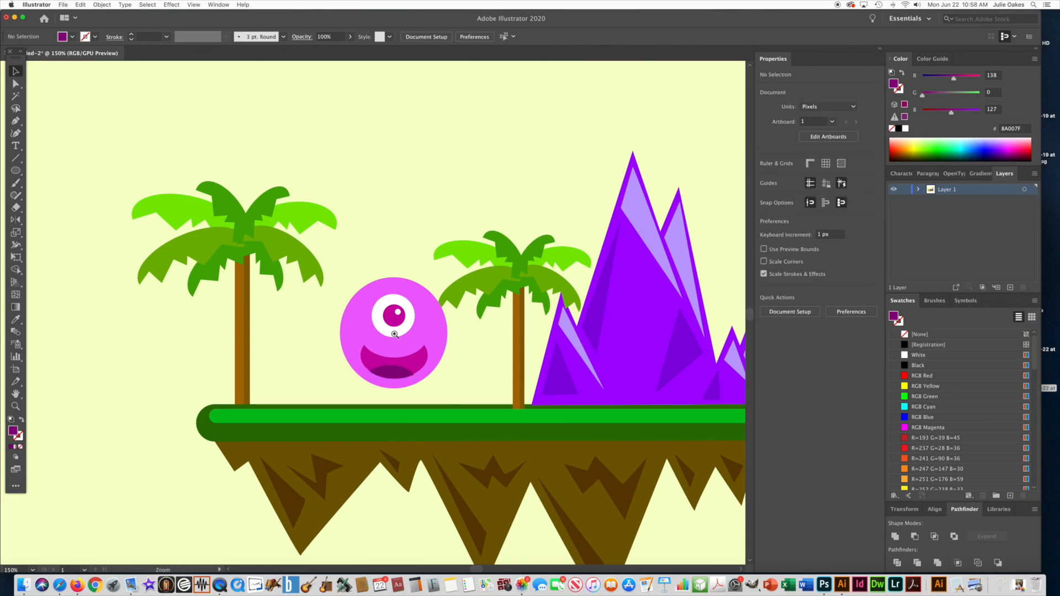
left_click(395, 337, "super")
left_click_drag(372, 309, 389, 289)
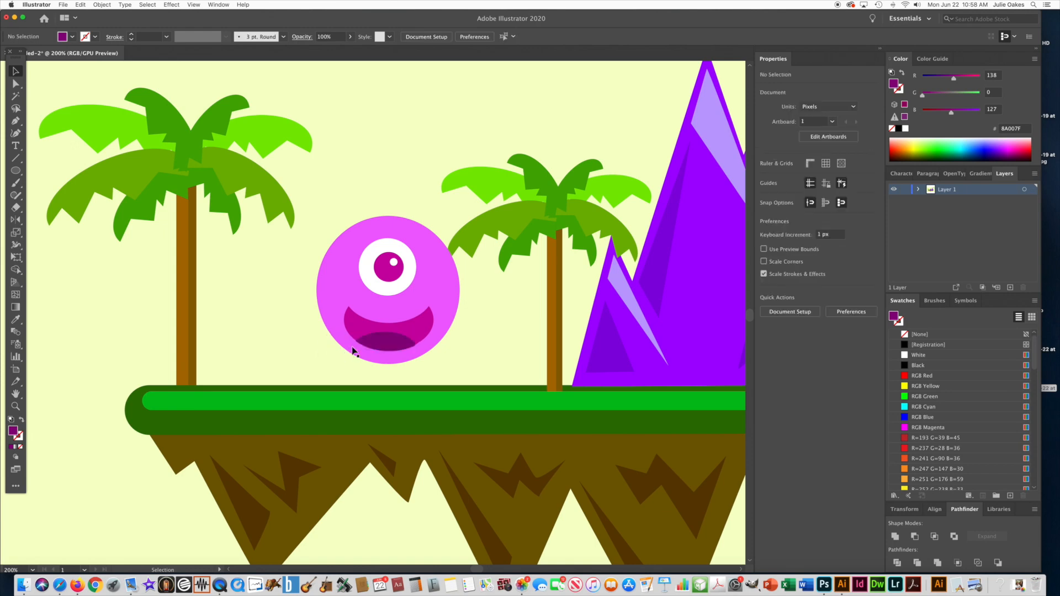
left_click(386, 348)
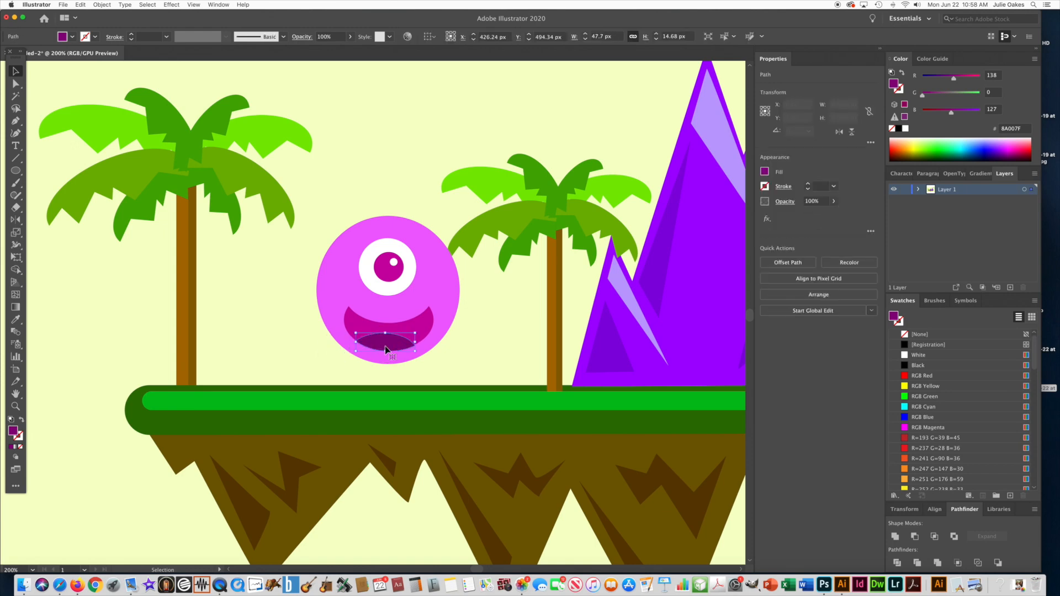
left_click(309, 357)
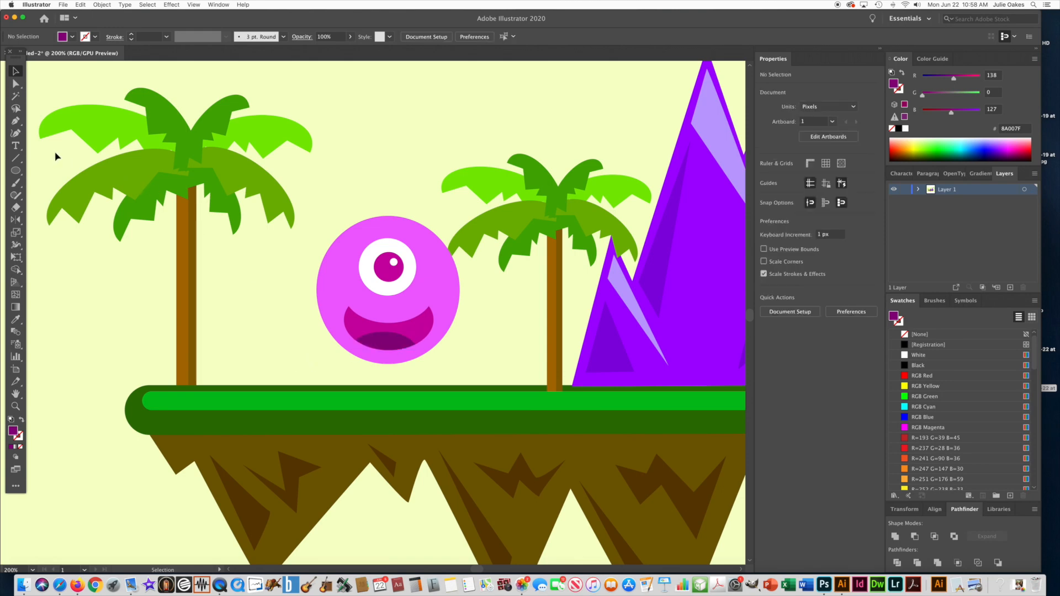
Draw a small triangular fang with the Pen tool at the left end of the mouth's upper edge and fill it white
left_click(16, 121)
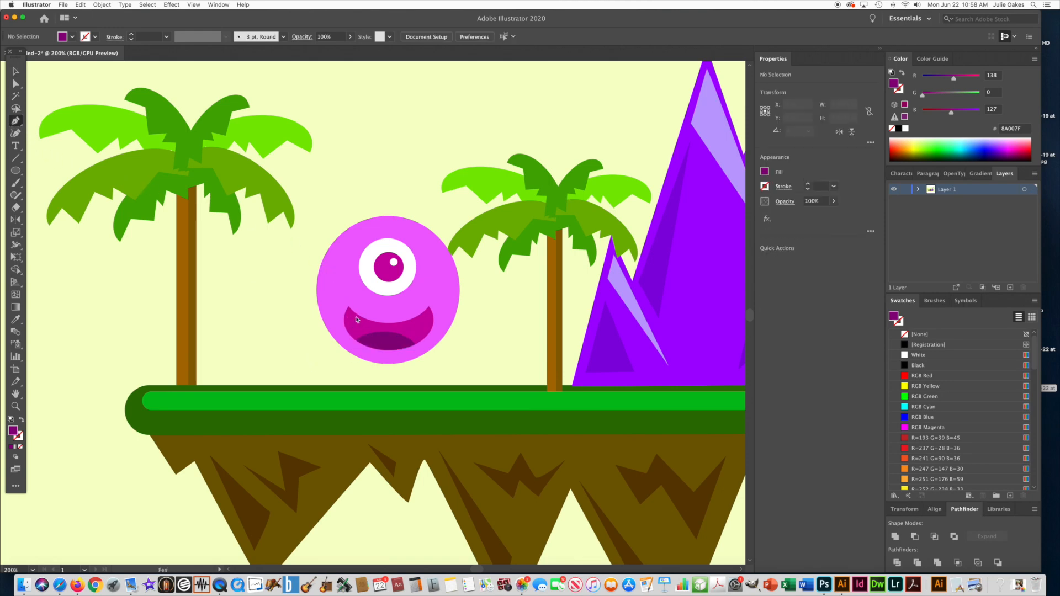
left_click_drag(357, 318, 357, 330)
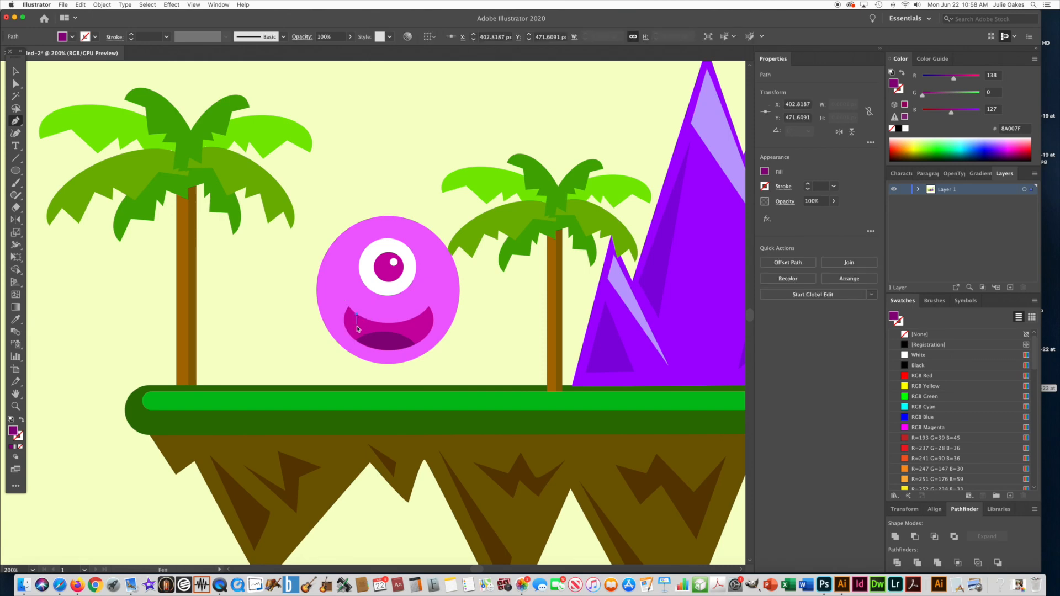
left_click(358, 332)
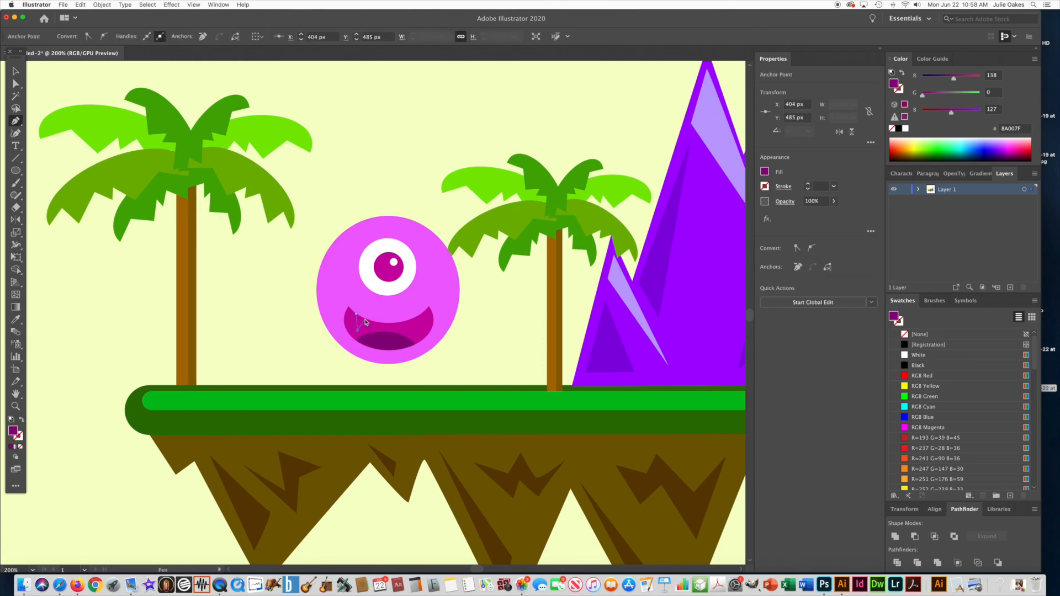
left_click(365, 321)
left_click(357, 318)
left_click(919, 356)
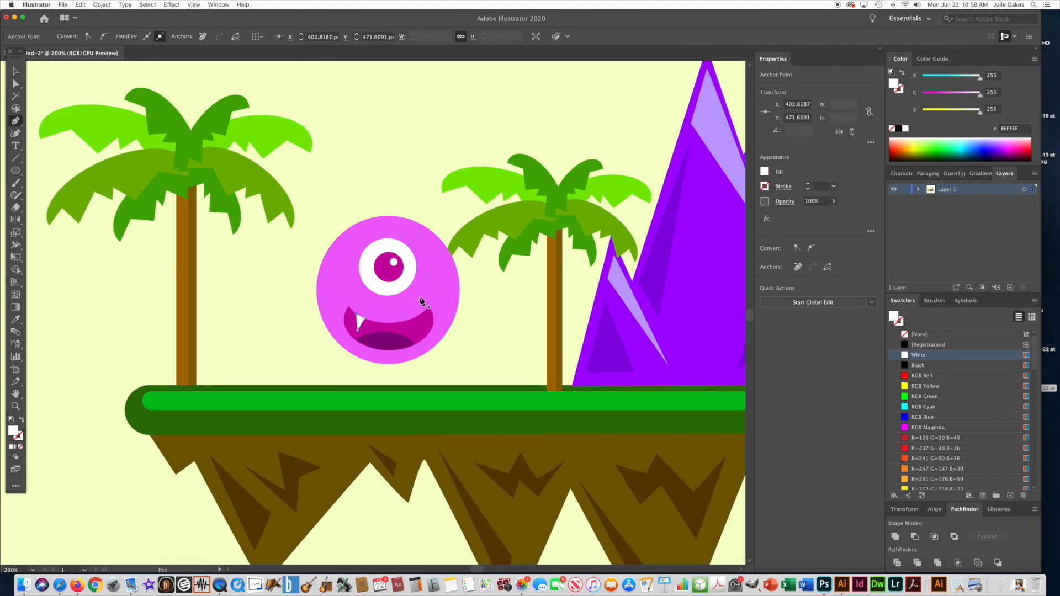
Draw a matching white triangular fang at the right end of the mouth's upper edge and deselect it
left_click(409, 323)
left_click(414, 332)
left_click(416, 322)
left_click(409, 324)
left_click(409, 322)
left_click(15, 71)
left_click(64, 79)
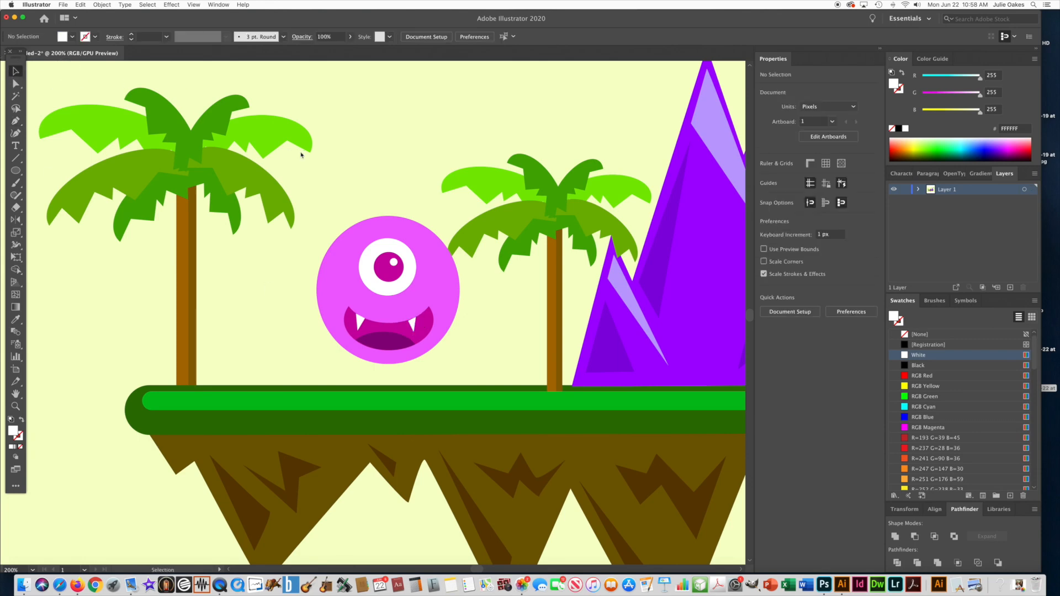
Draw a closed spiky hair tuft with the Pen tool on top of the pink body
left_click(15, 121)
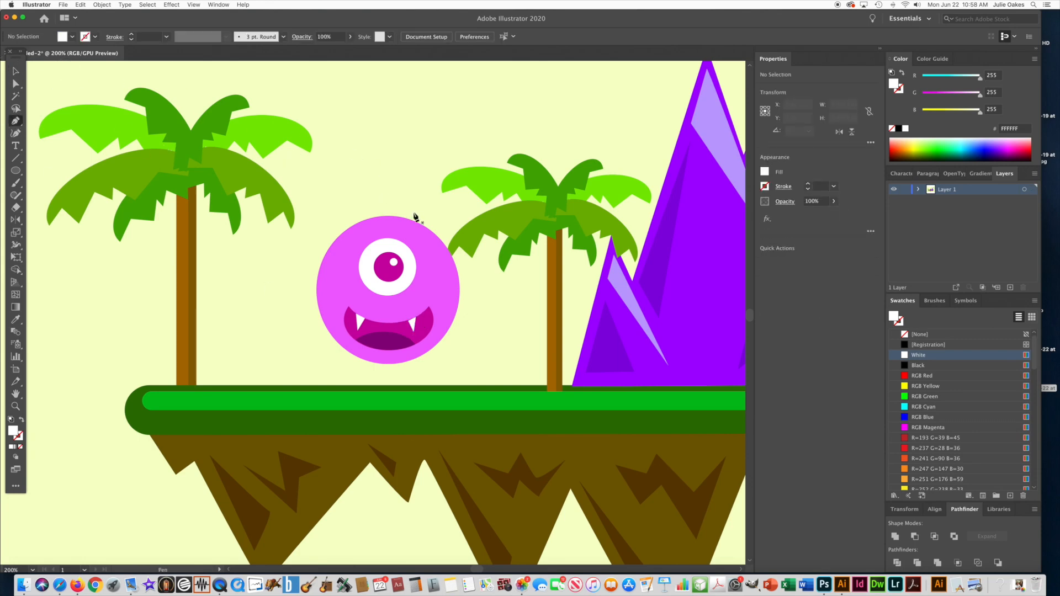
left_click(398, 219)
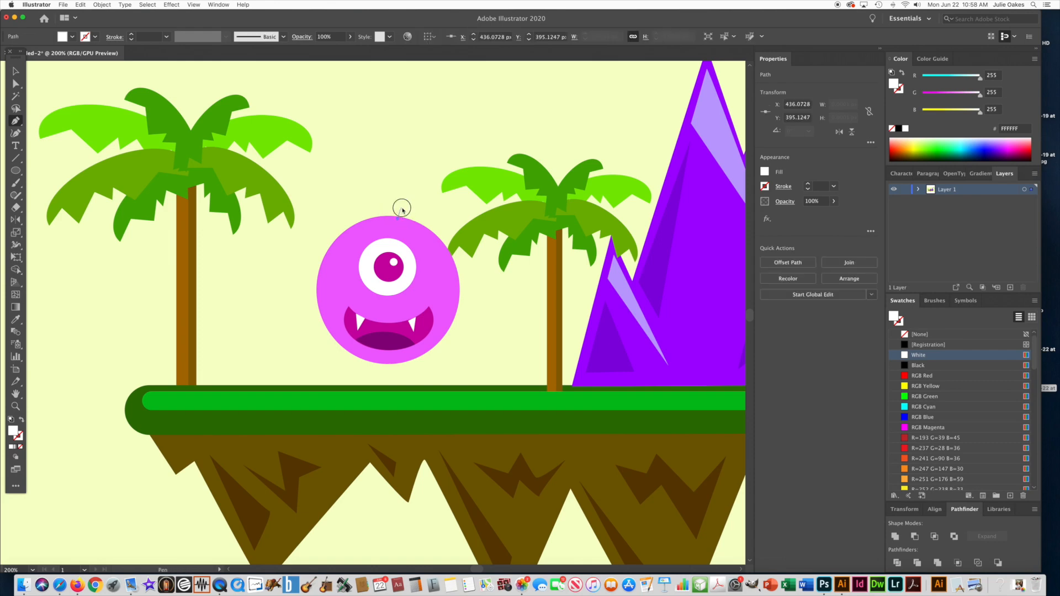
left_click(385, 197)
left_click(374, 207)
left_click(375, 213)
left_click(363, 213)
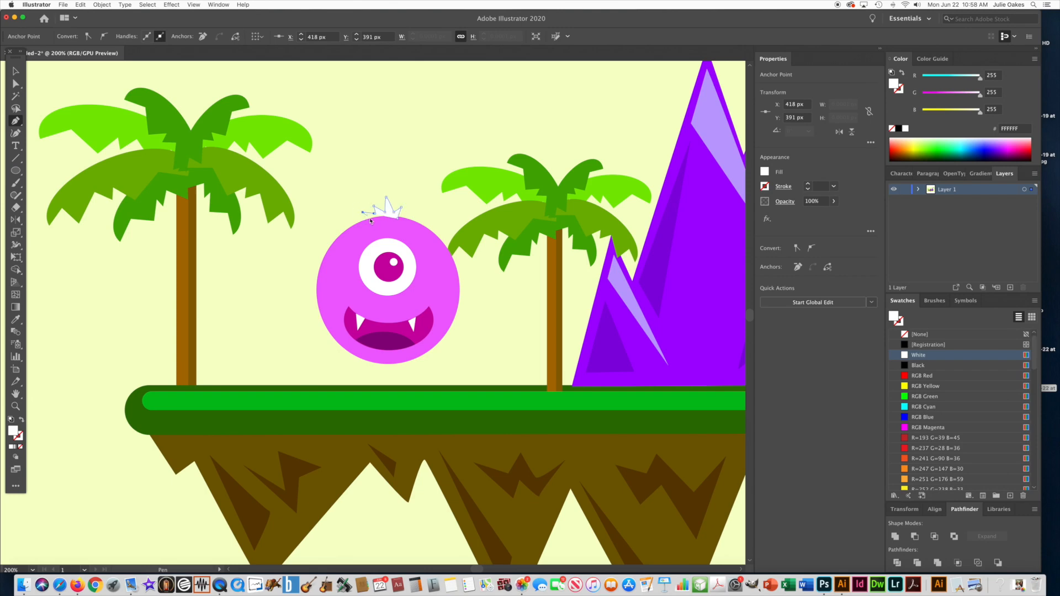
left_click(398, 220)
Fill the hair tuft with the body's pink EF5FFF using the Eyedropper and deselect it
left_click(15, 320)
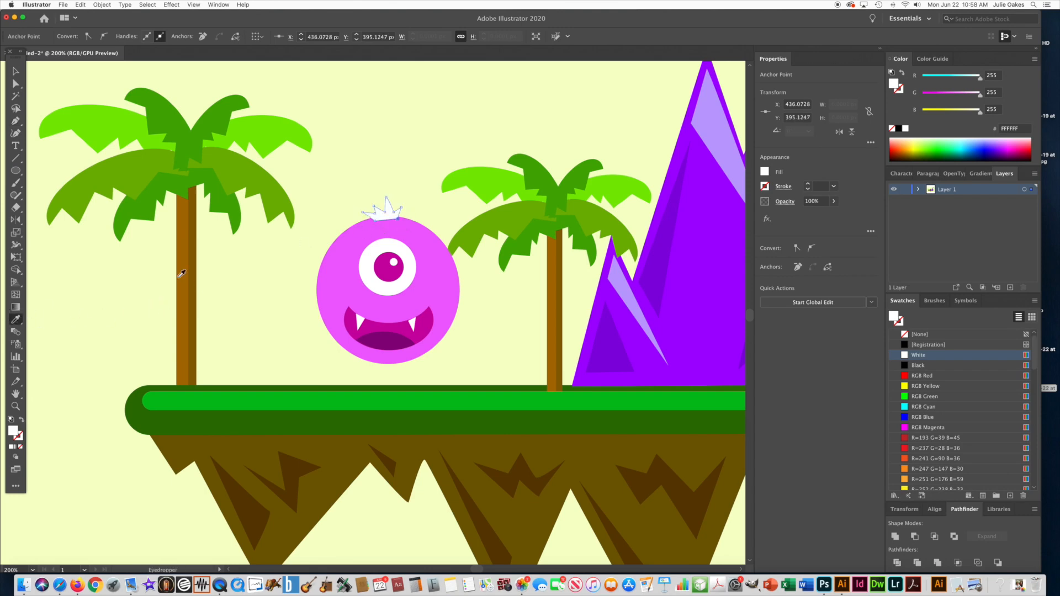
left_click(349, 275)
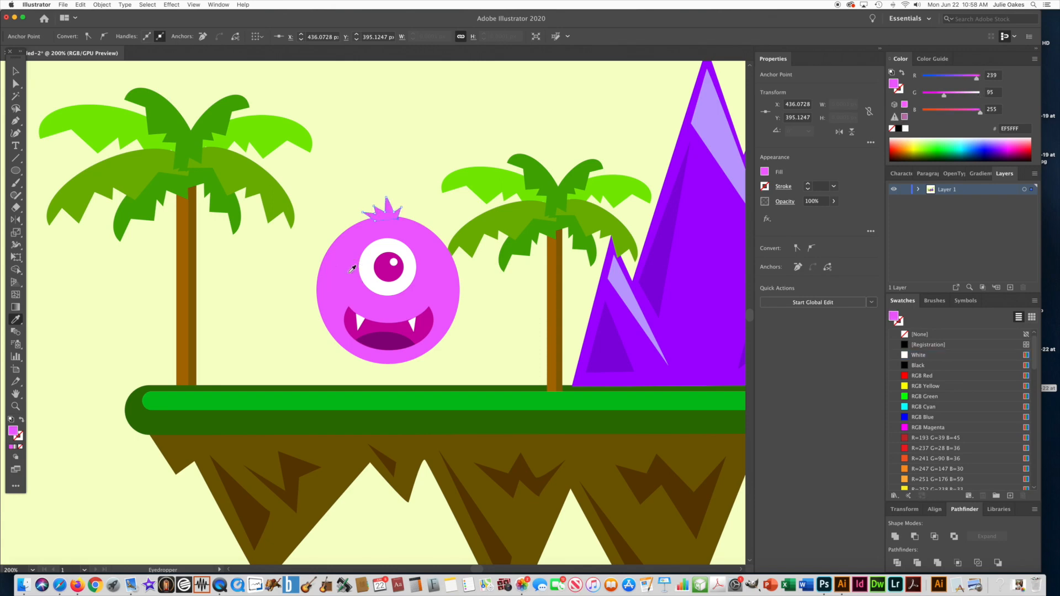
left_click(16, 72)
left_click(66, 82)
Draw a closed curved horn about 33 px wide and 44 px high with the Pen tool on the body's upper left edge
left_click(16, 121)
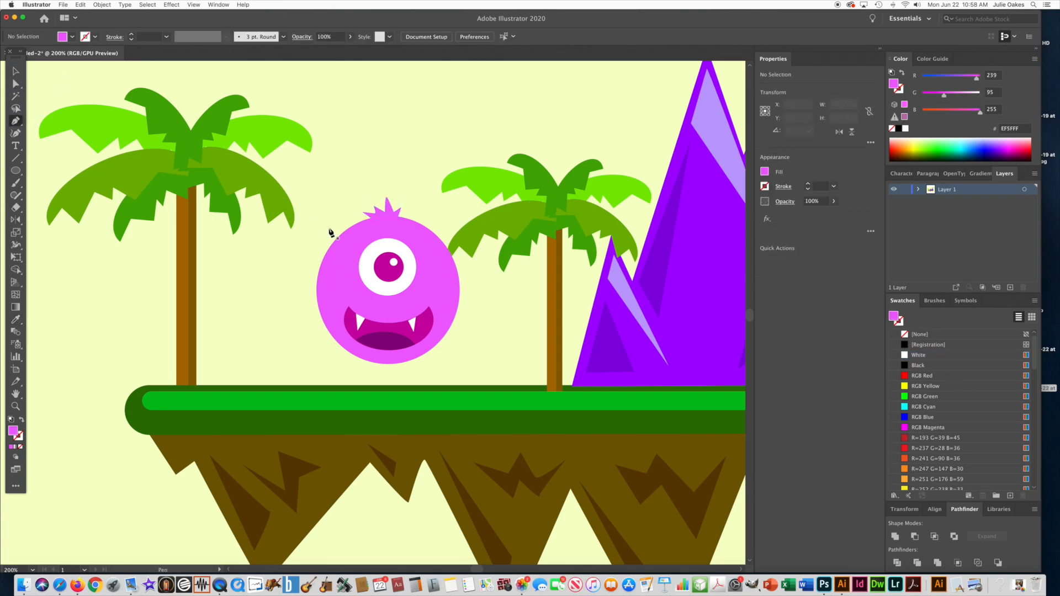
left_click_drag(352, 228, 310, 206)
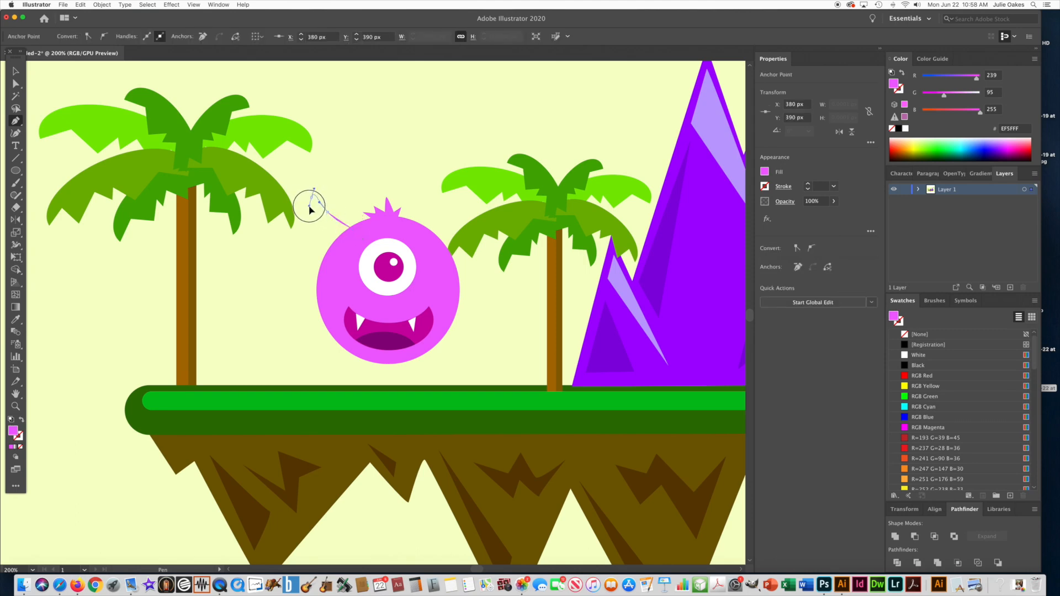
left_click_drag(331, 249, 352, 267)
left_click(332, 251)
left_click(353, 231)
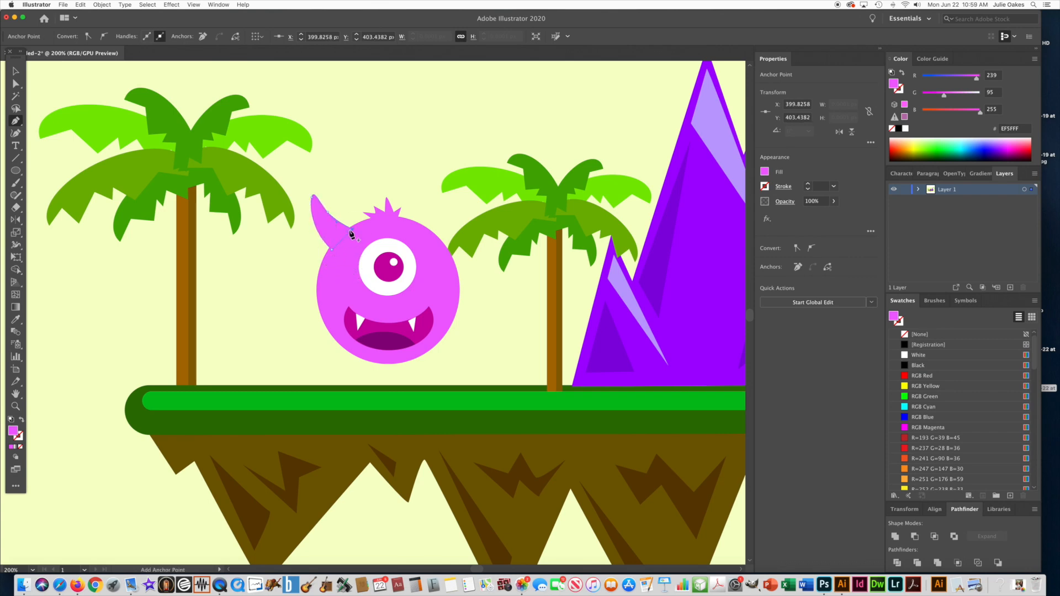
Fill the horn with the golden yellow FFCF35 and deselect it
left_click(914, 142)
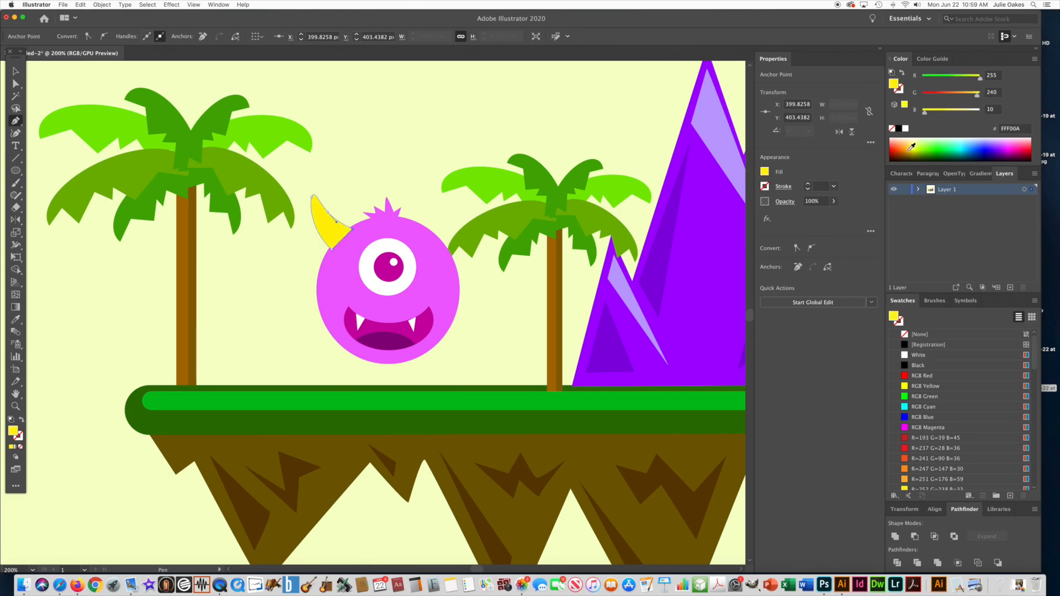
left_click(912, 147)
left_click(911, 142)
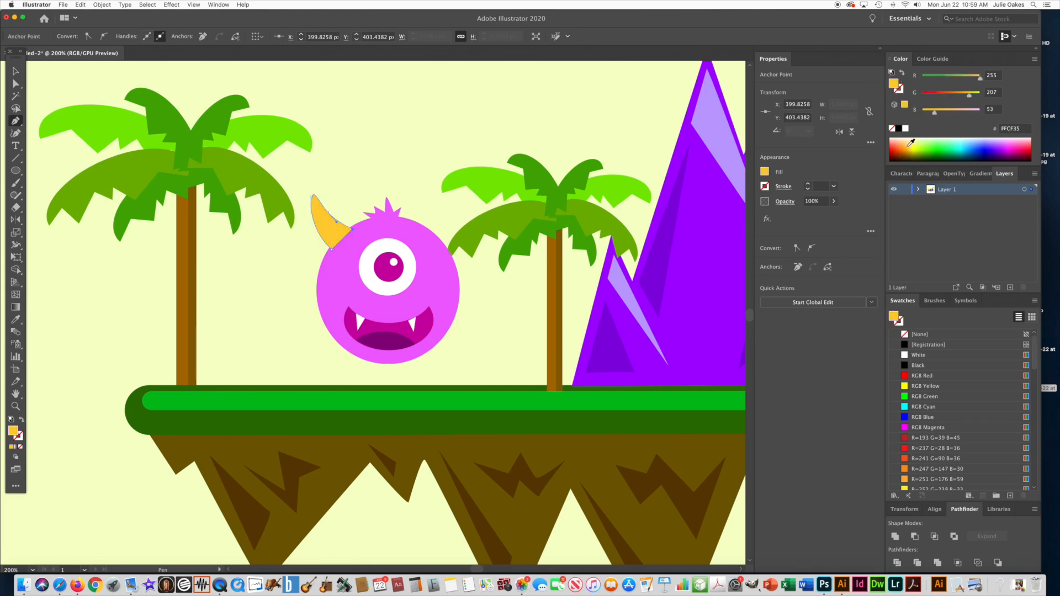
left_click(15, 71)
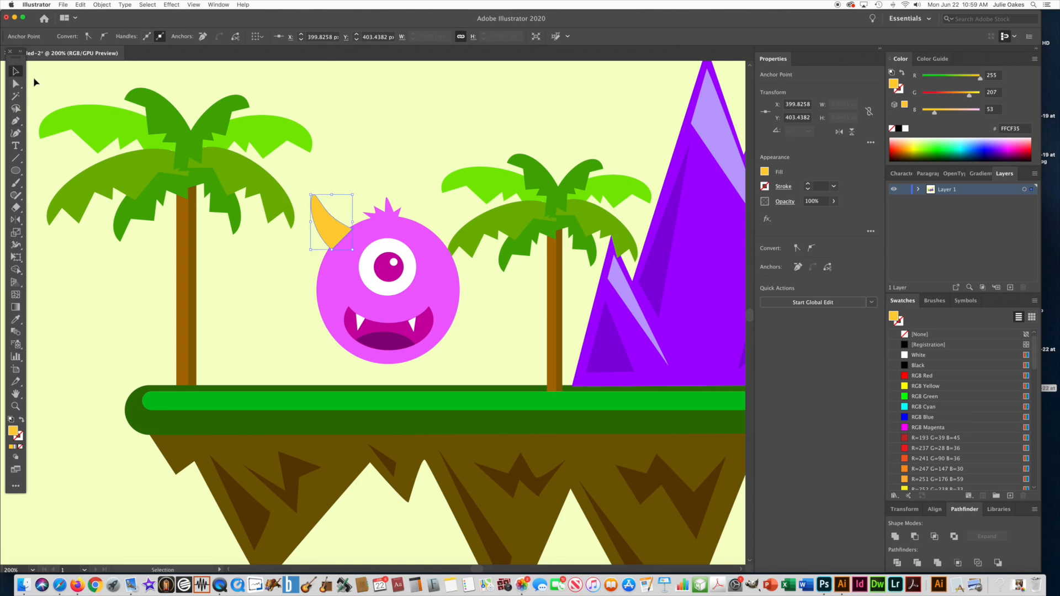
left_click(308, 109)
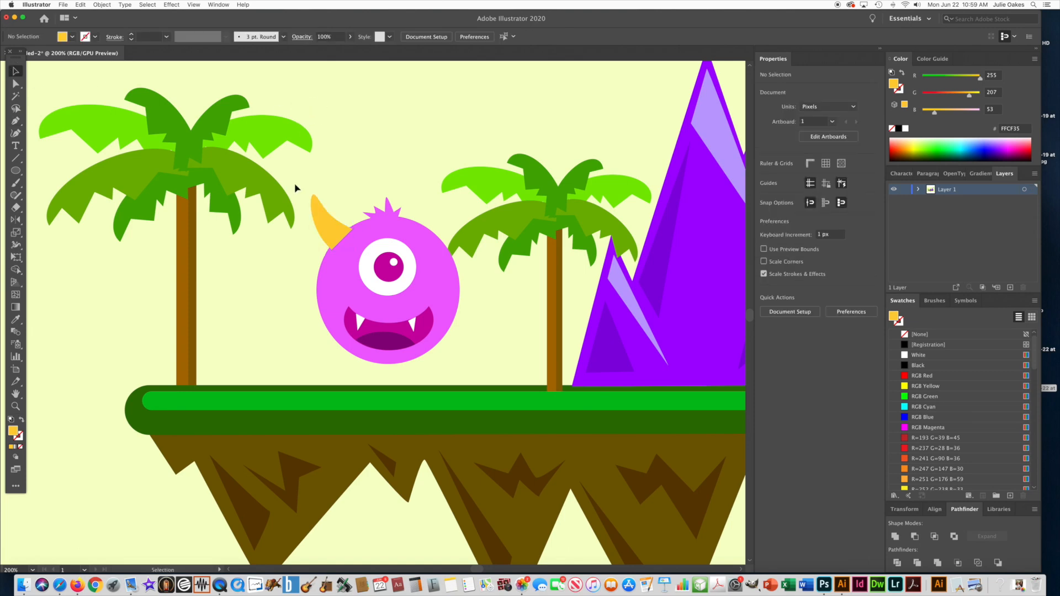
Place two copies of the horn in the empty area left of the body, the second overlapping the first slightly to its right
left_click(316, 217)
left_click(15, 120)
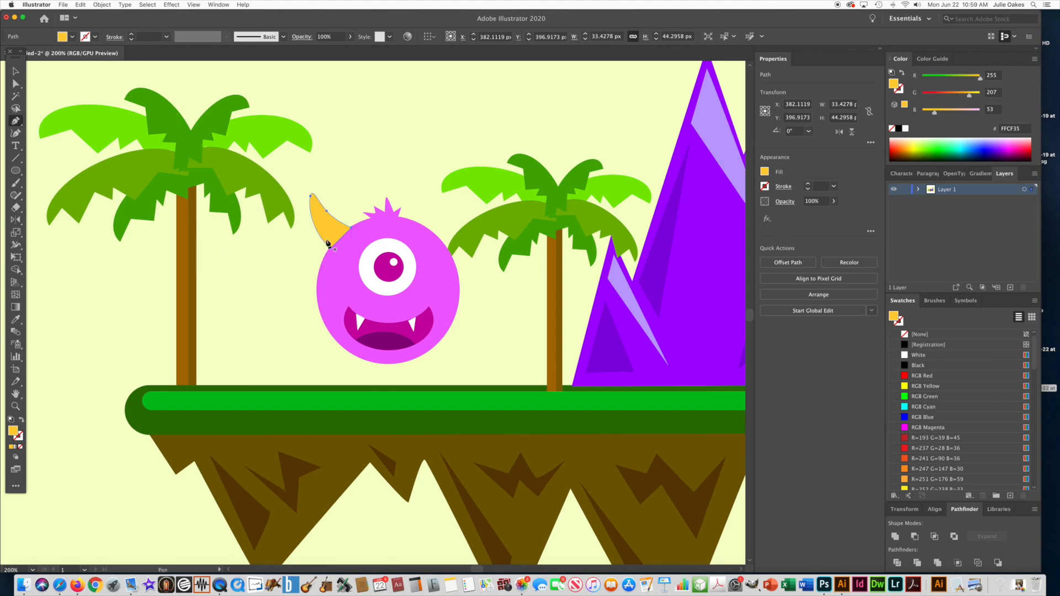
left_click(16, 71)
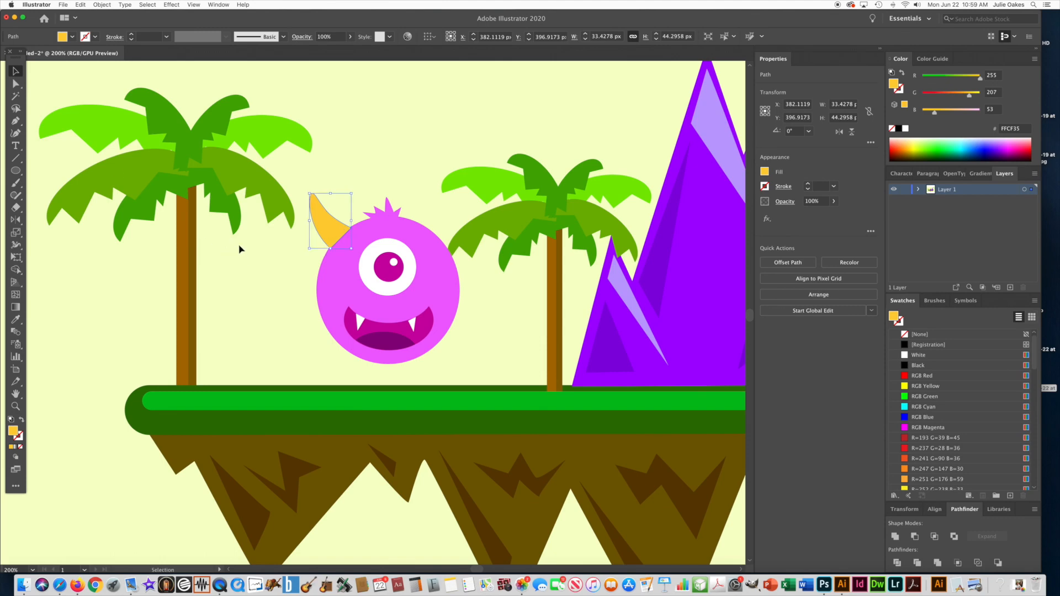
key("ctrl+c")
key("ctrl+v")
left_click_drag(367, 314, 265, 277)
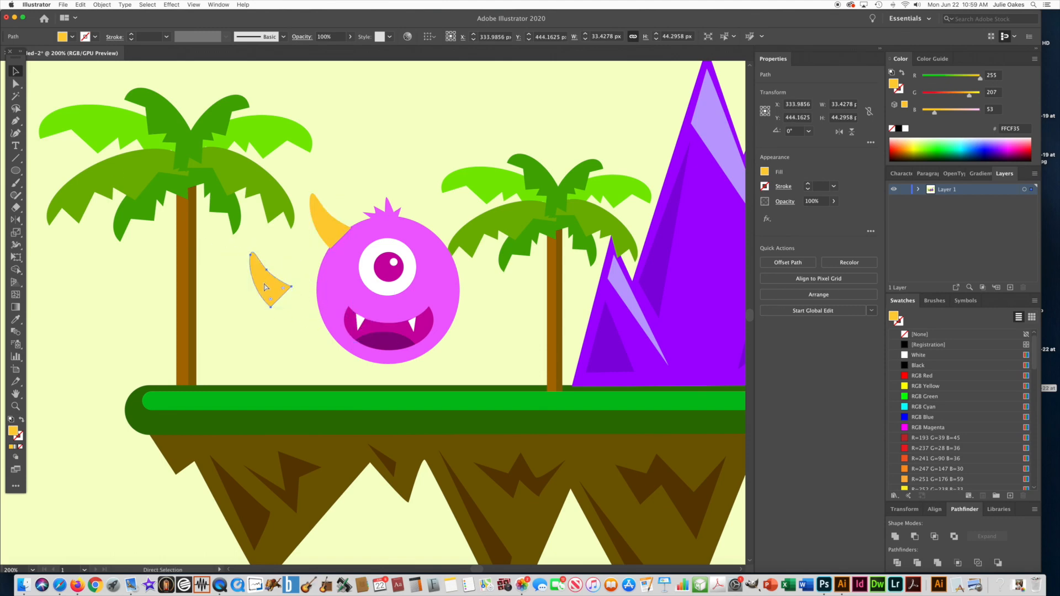
key("super+v")
left_click_drag(362, 312, 270, 280)
Trim the overlapping horn copies to a thin crescent with the Shape Builder and fill it dark yellow BFAF00
left_click(251, 263, "shift")
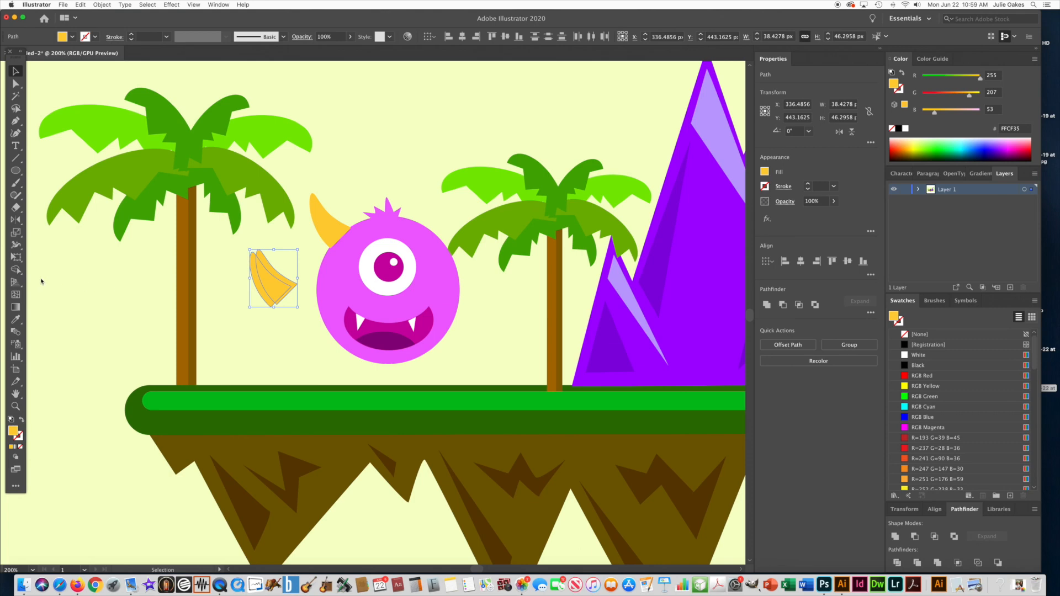
left_click(14, 271)
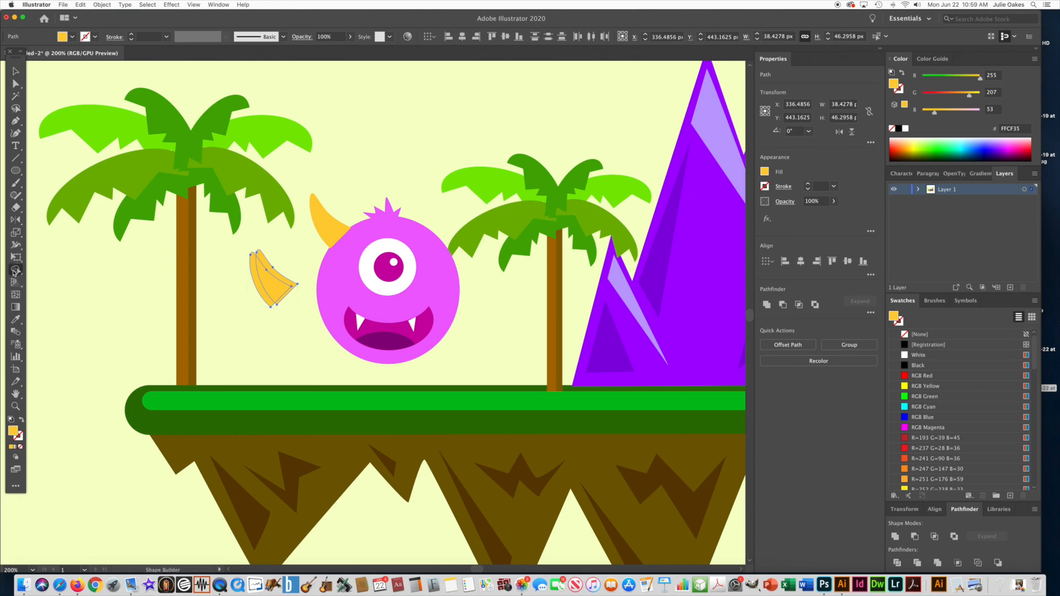
key("super")
left_click(279, 286, "alt")
left_click(16, 71)
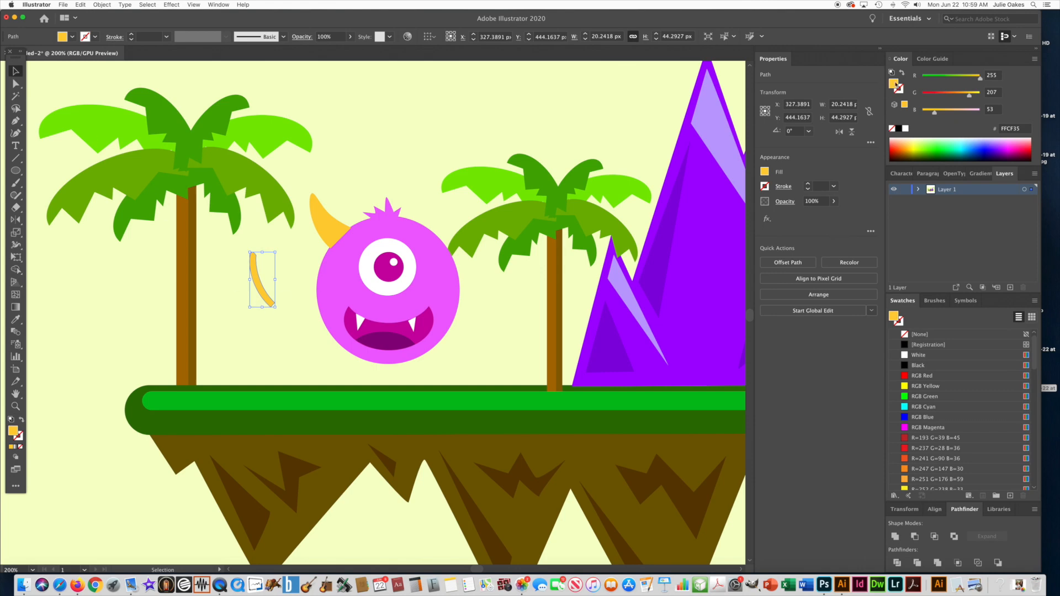
left_click(914, 149)
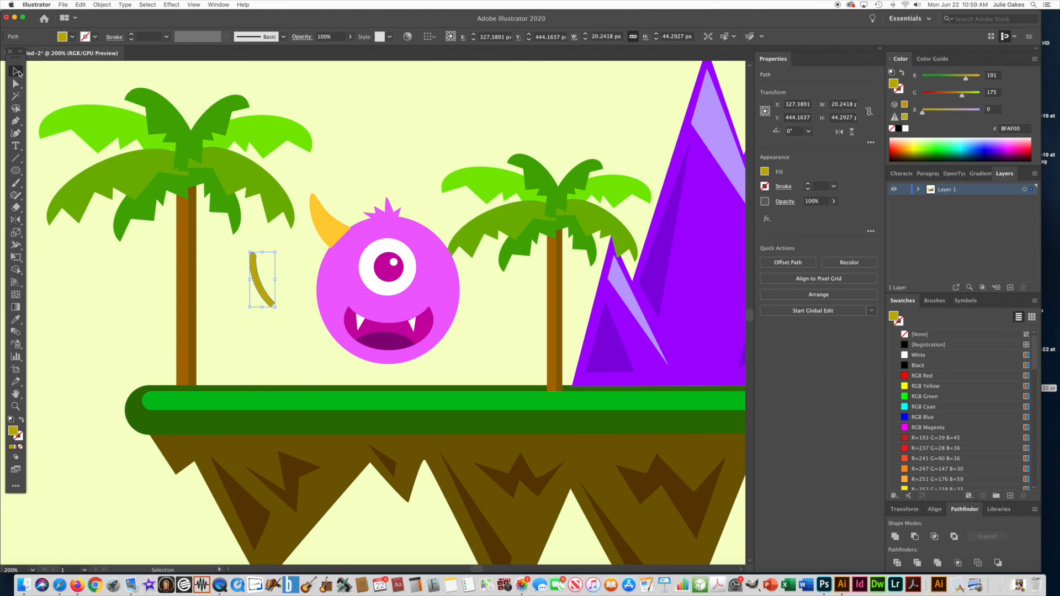
Move the dark yellow crescent onto the horn's outer edge as shading and group it with the horn
left_click_drag(257, 276, 316, 221)
left_click(341, 234, "shift")
left_click(105, 4)
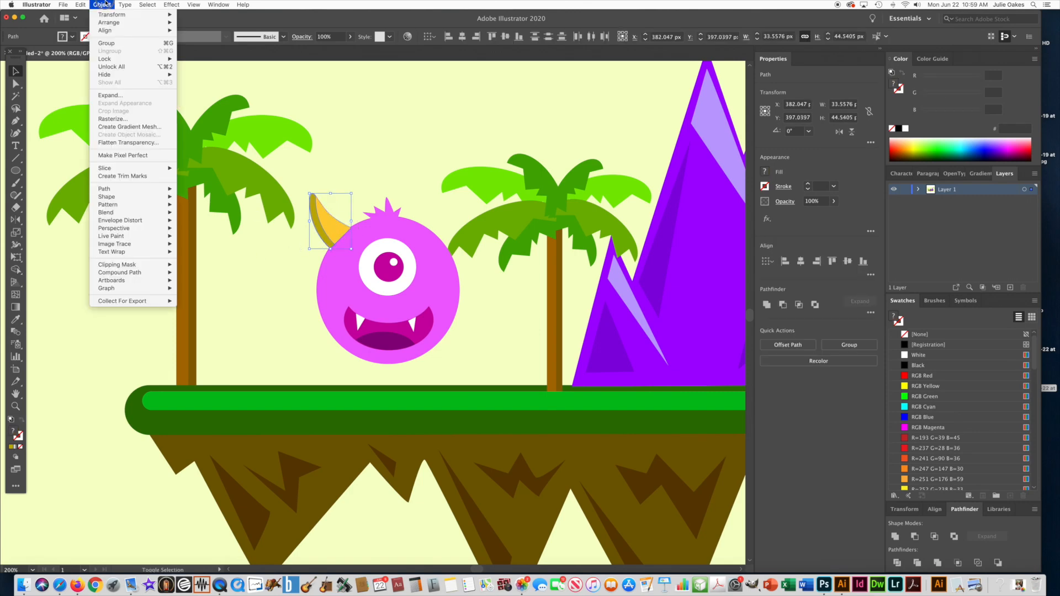
left_click(114, 44)
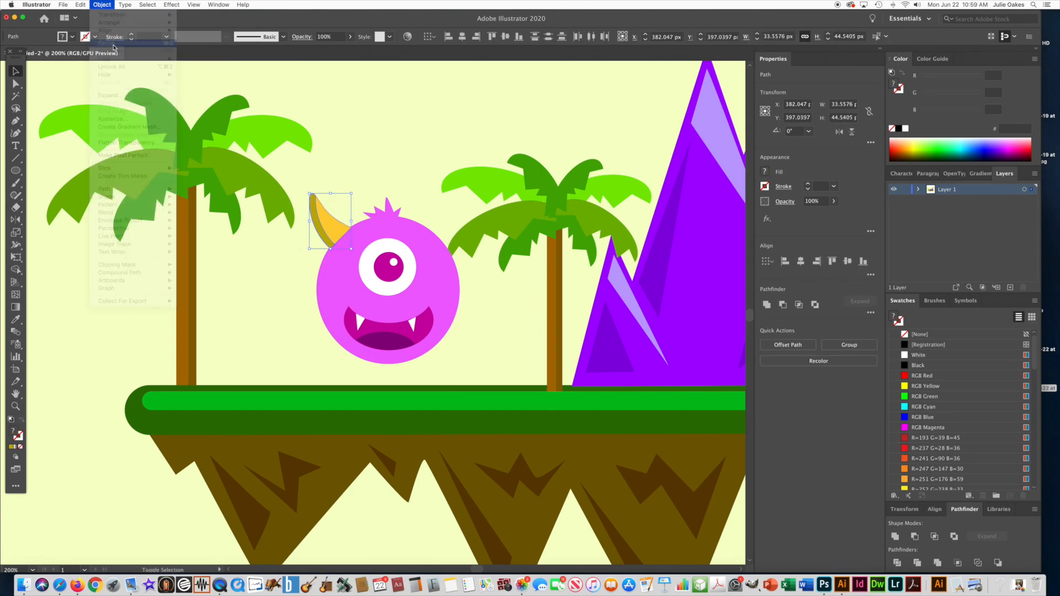
Reflect a copy of the horn group across the vertical axis, move it to the body's upper right edge and deselect it
left_click(15, 219)
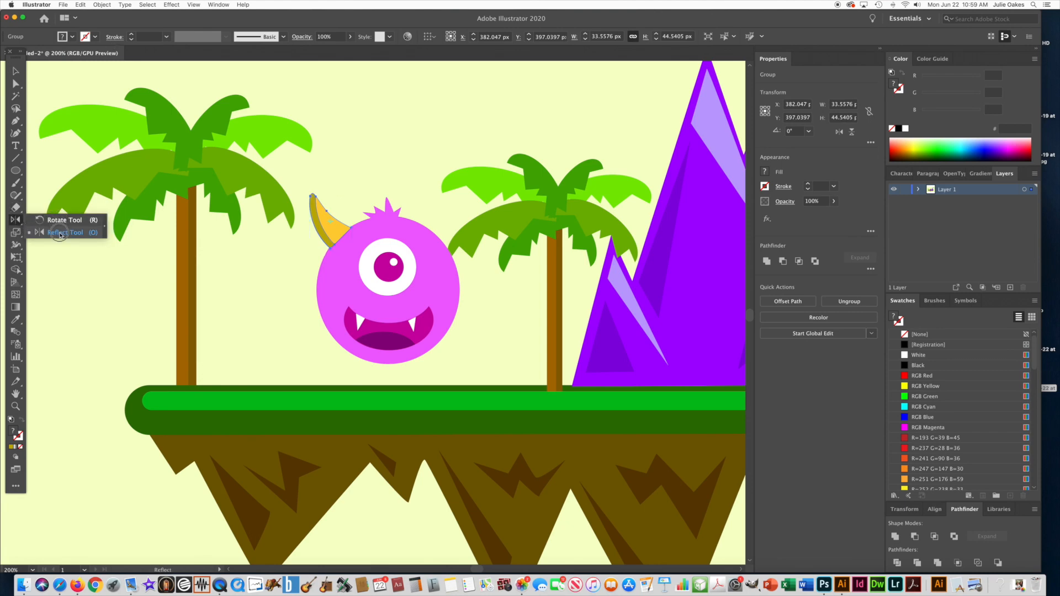
left_click(48, 234)
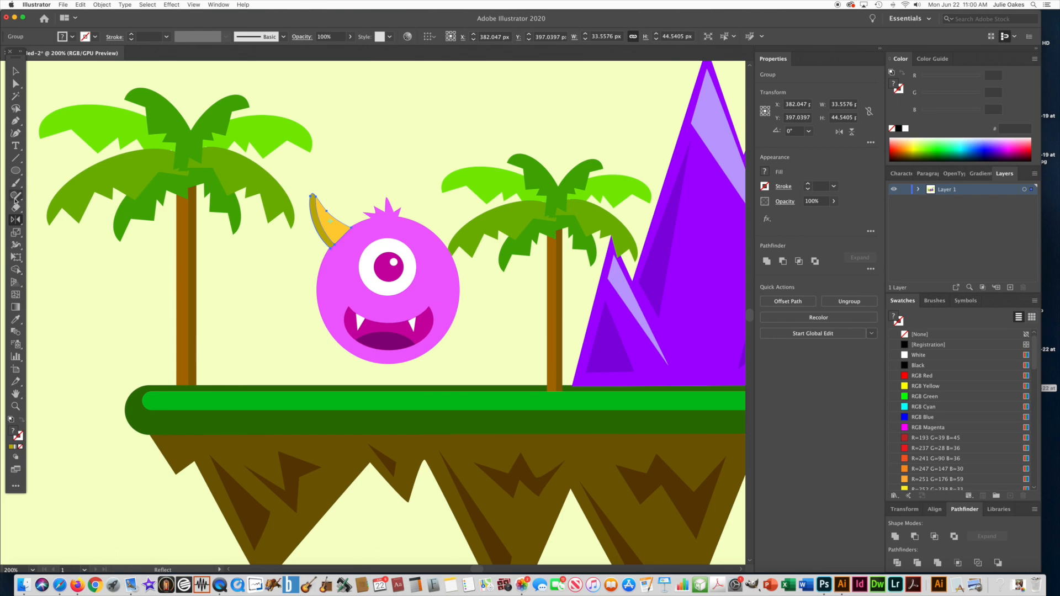
double_click(15, 222)
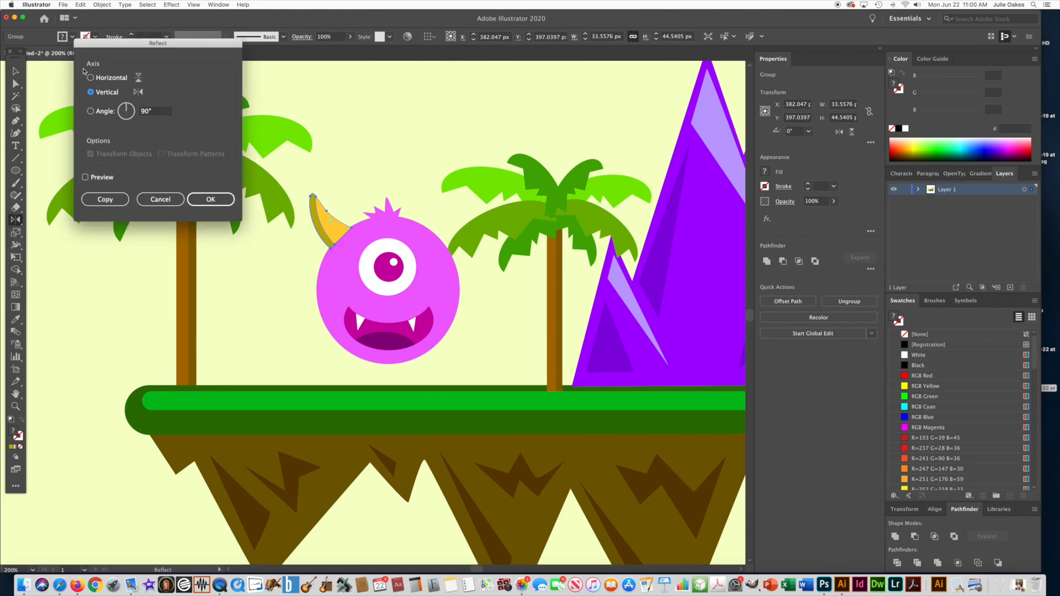
left_click(103, 200)
left_click(16, 70)
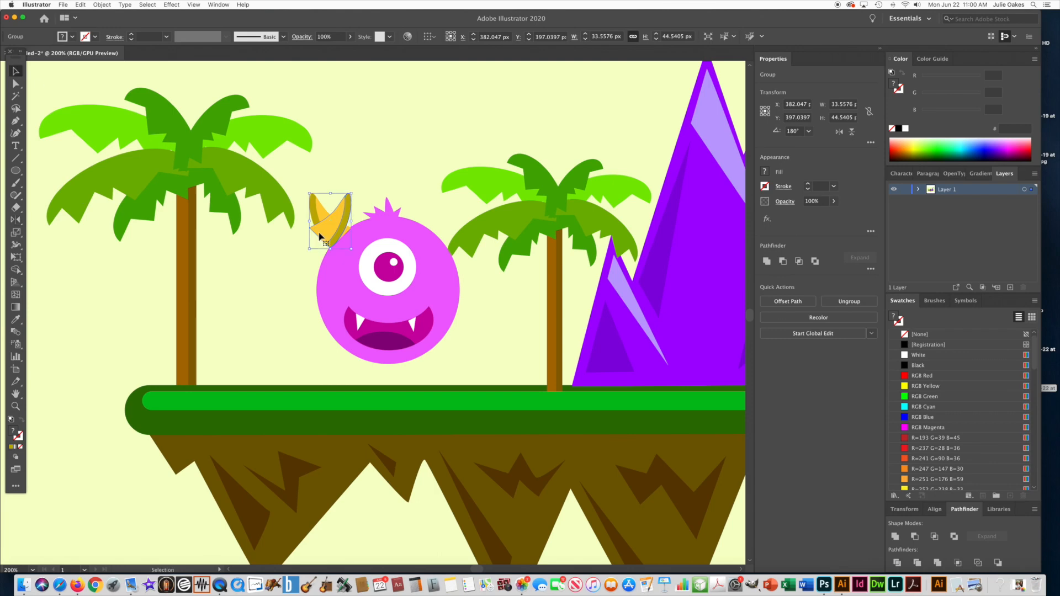
left_click_drag(332, 232, 436, 235)
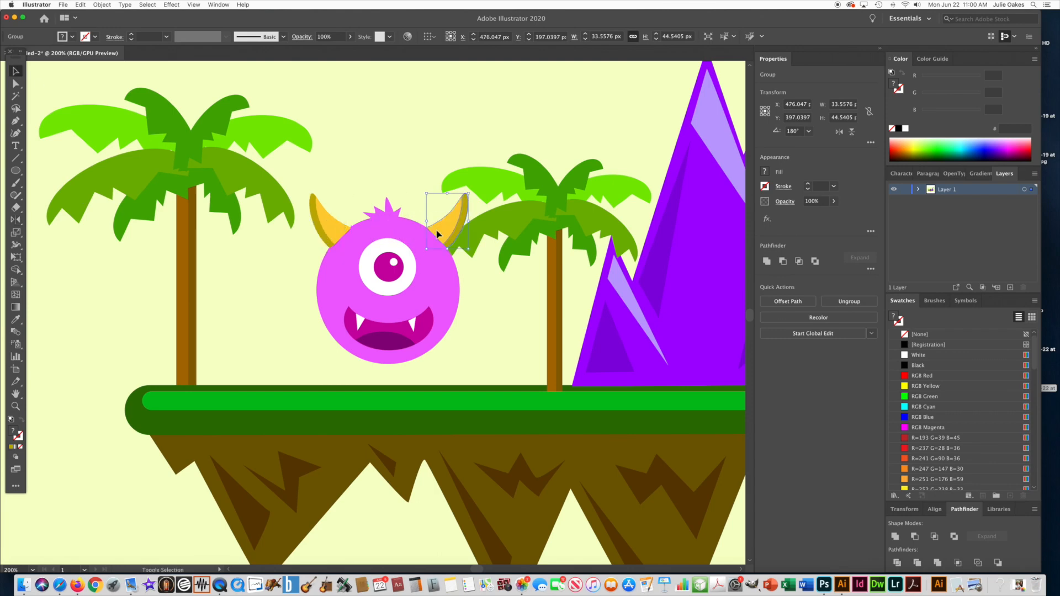
left_click(113, 323)
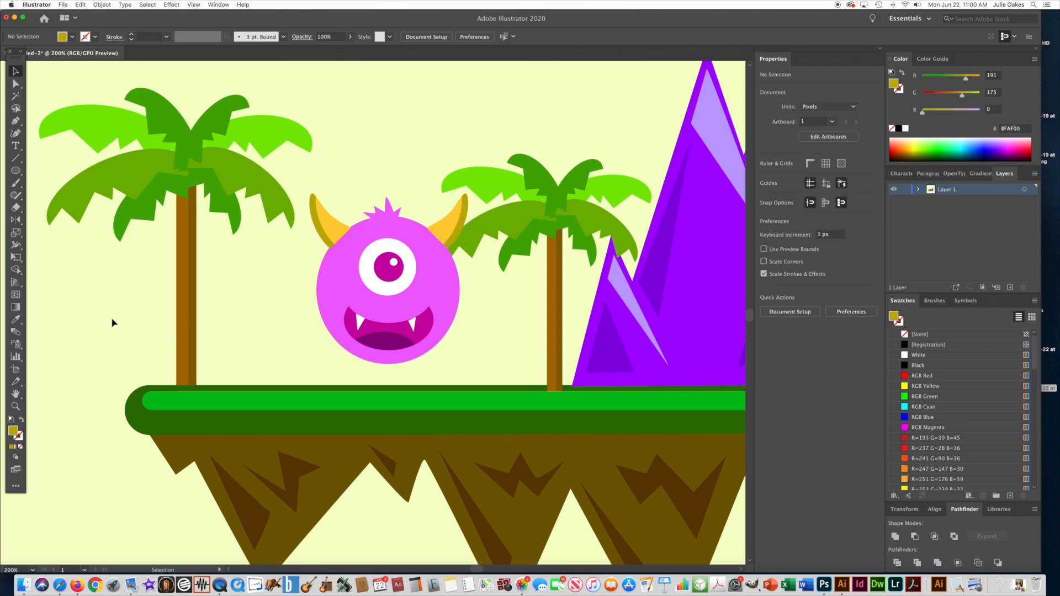
Paint a curved arm about 39 px wide and 14 px high from the body's left side using the Paintbrush with the 10 pt. Round brush
left_click(18, 186)
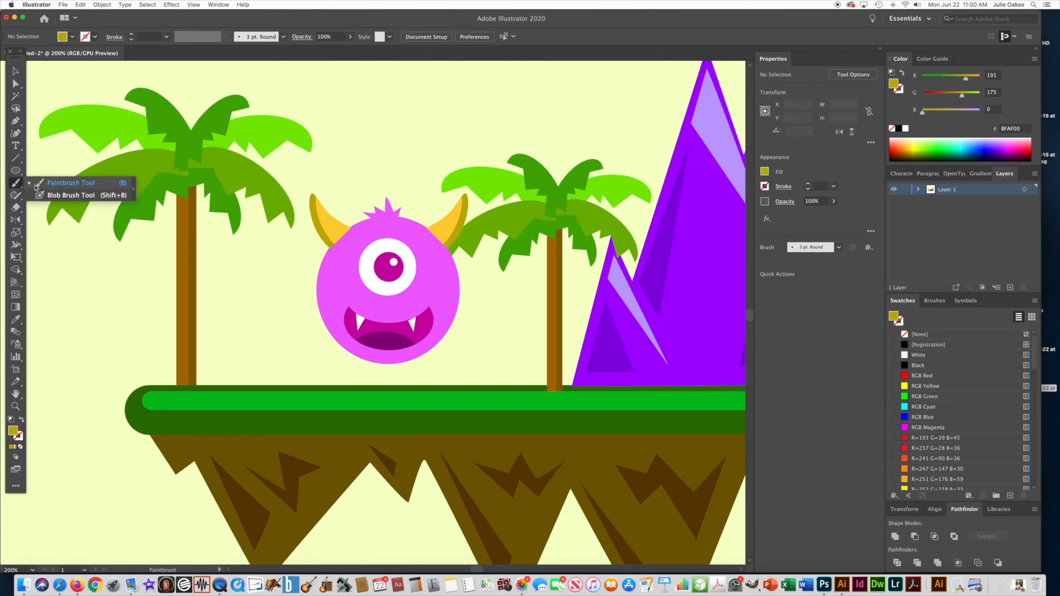
left_click(58, 184)
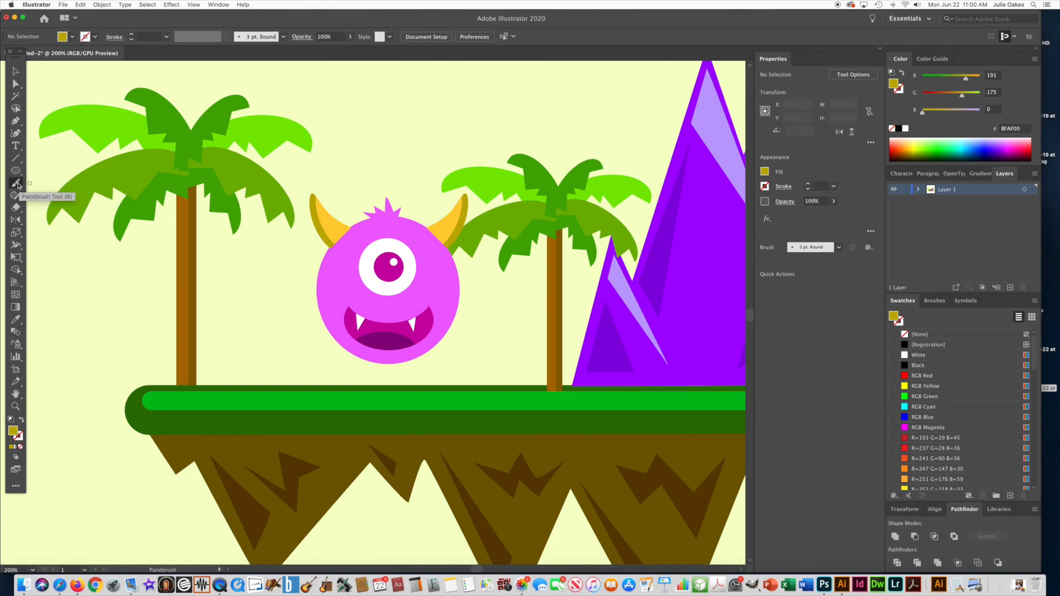
left_click(260, 38)
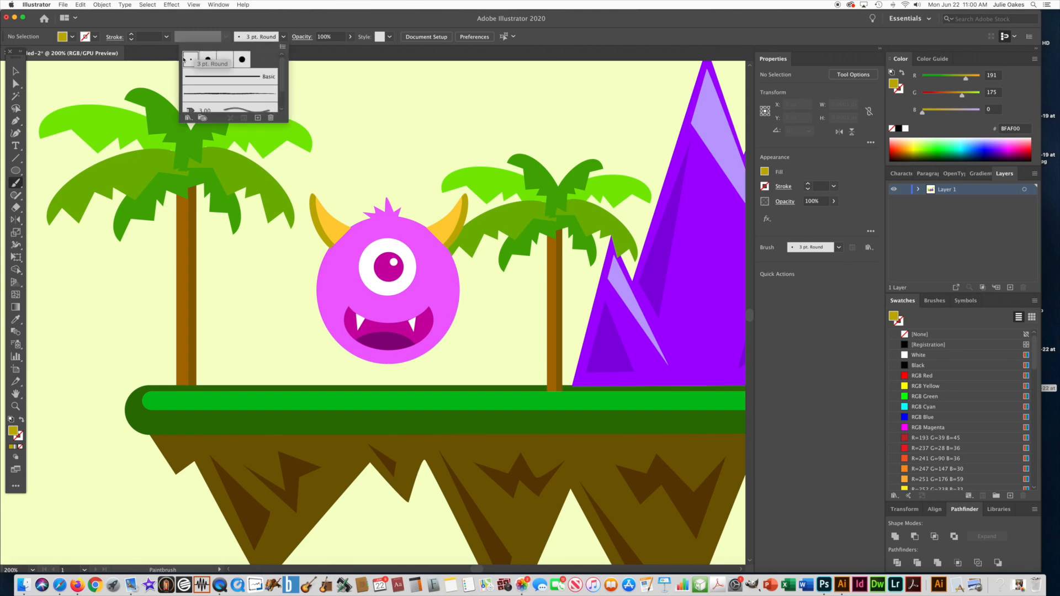
left_click(207, 60)
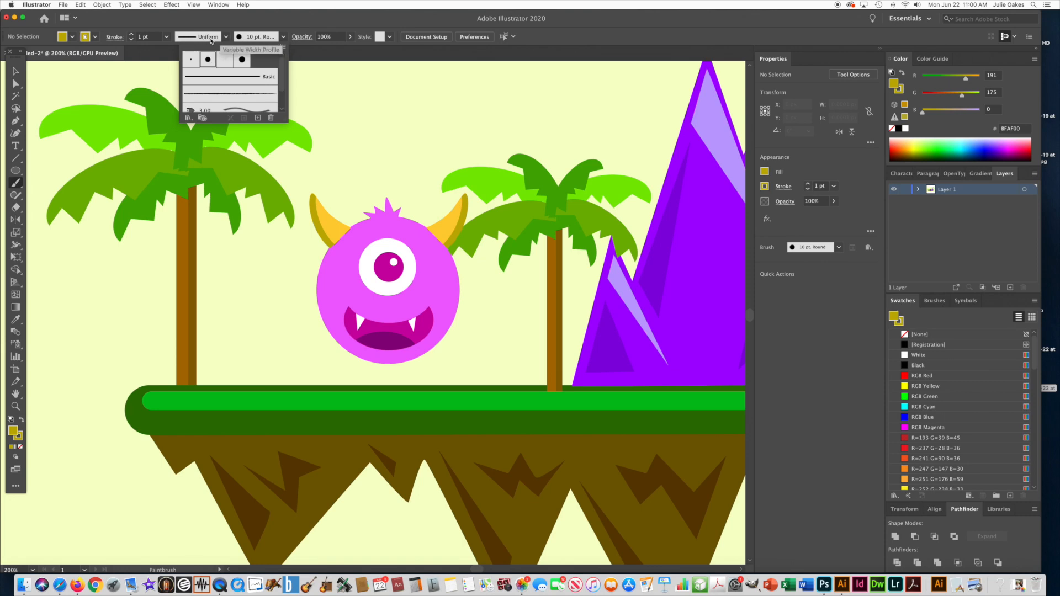
left_click(329, 279)
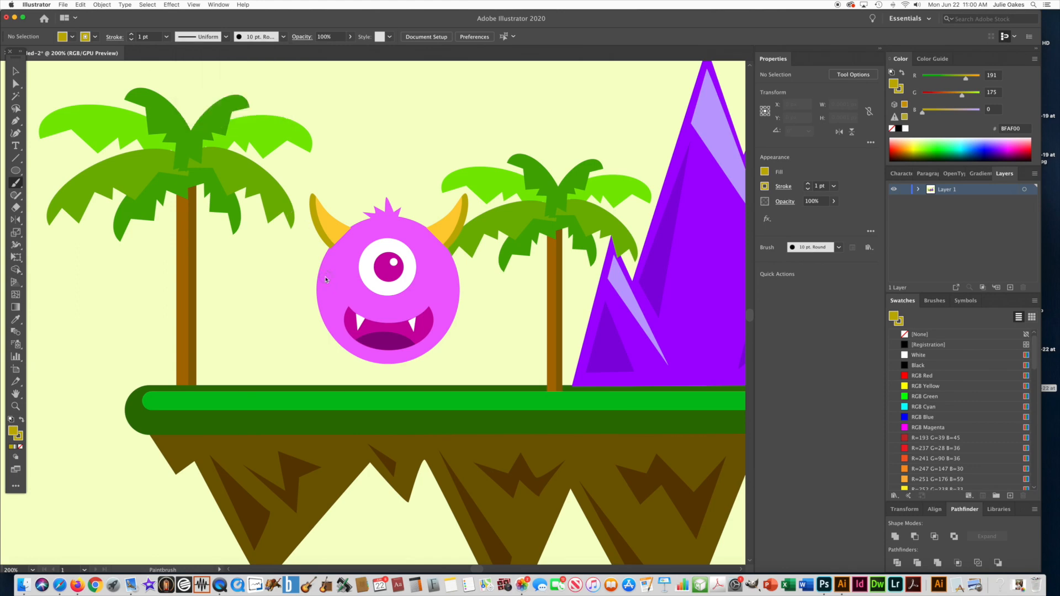
left_click_drag(324, 283, 275, 265)
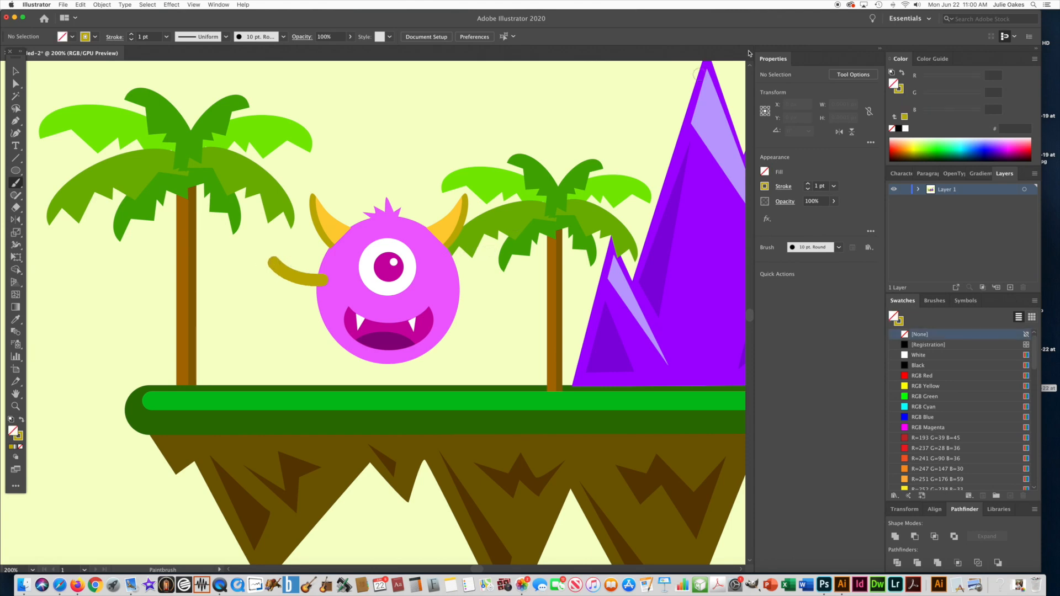
Recolour the arm's stroke to the pink E355FF
left_click(902, 93)
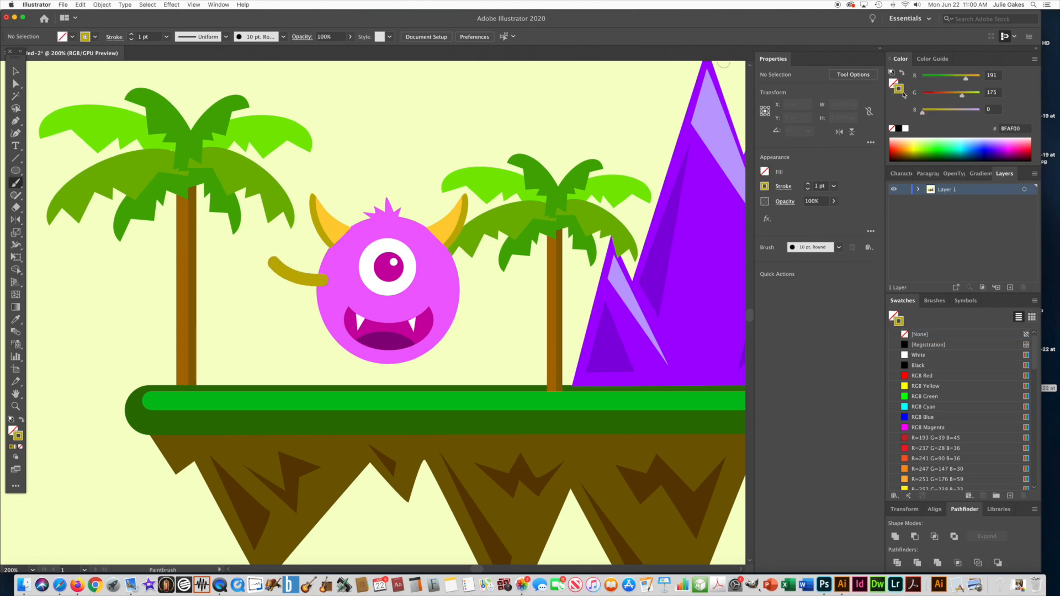
left_click(1010, 139)
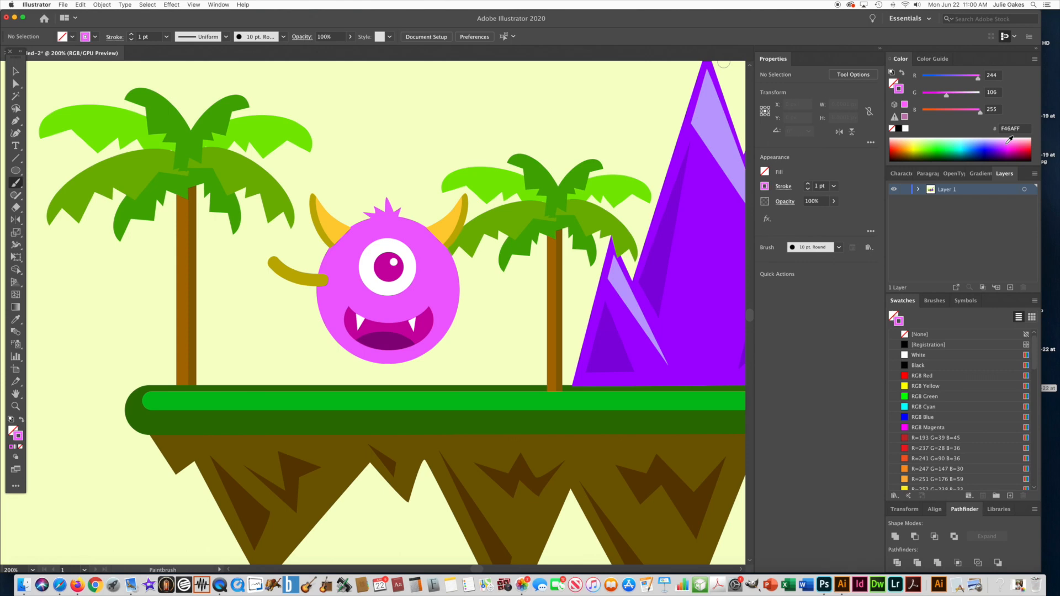
left_click(15, 70)
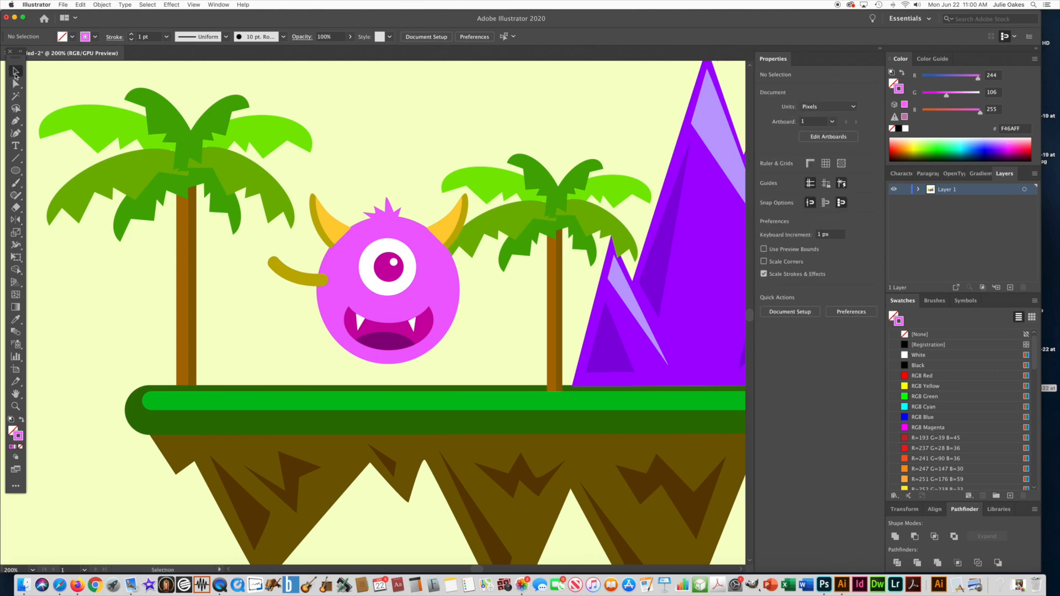
left_click(288, 273)
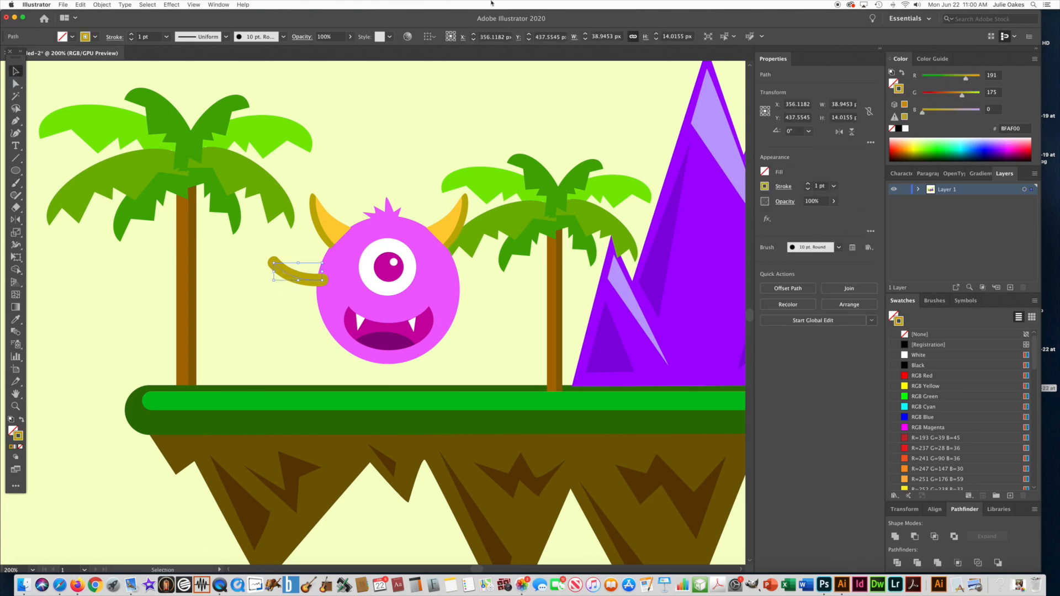
left_click(1008, 141)
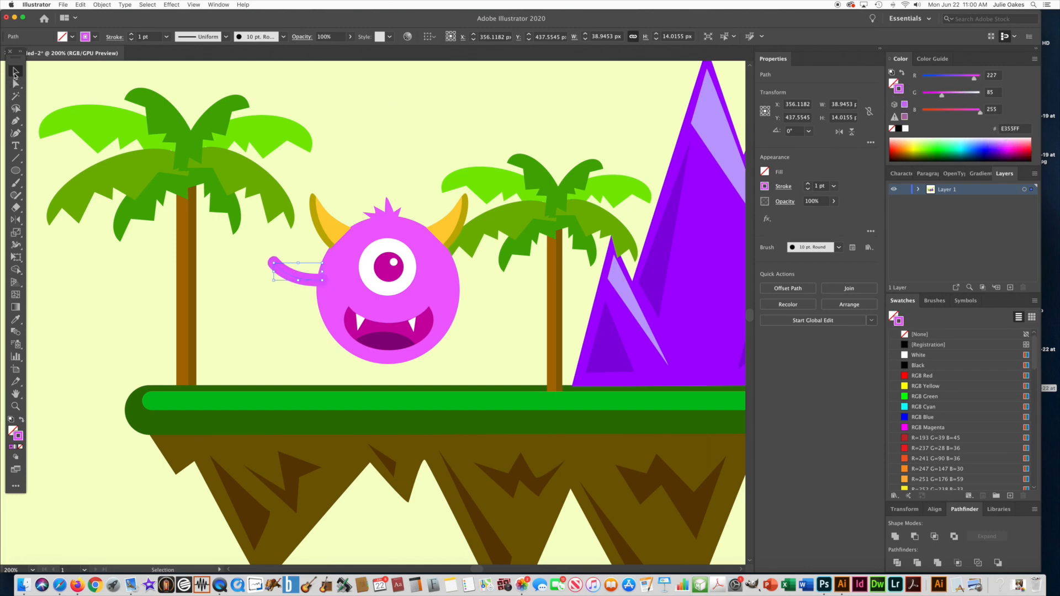
Draw a 20 px circle as a hand at the arm's outer end and fill it with the body's pink using the Eyedropper
left_click(16, 170)
left_click_drag(256, 243, 281, 268)
left_click(16, 319)
left_click(348, 258)
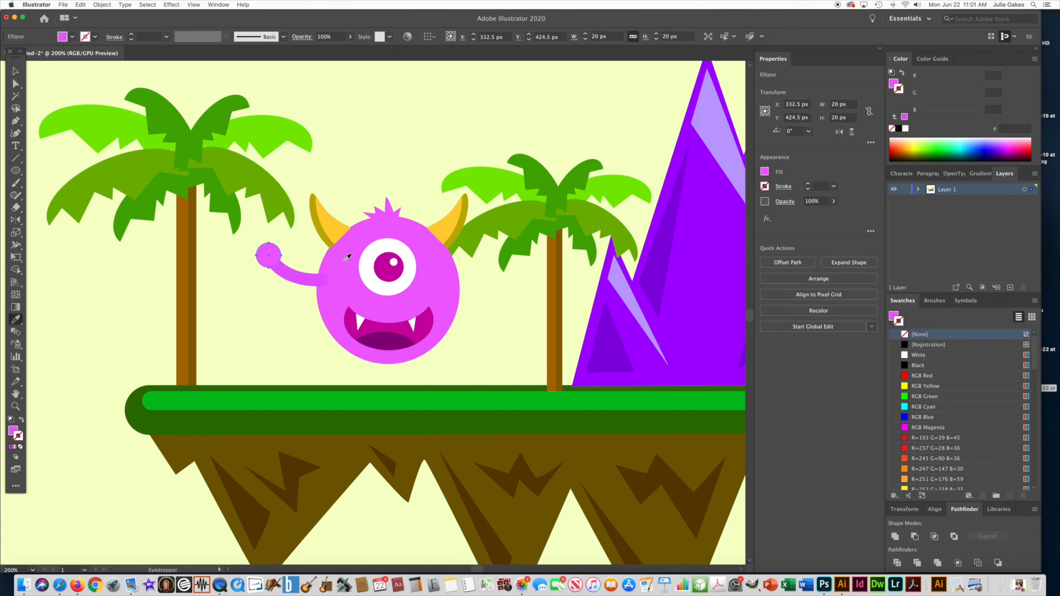
Draw three finger circles, each about 10 px or slightly larger, around the hand's outer edge with the Ellipse tool and deselect them
left_click(15, 171)
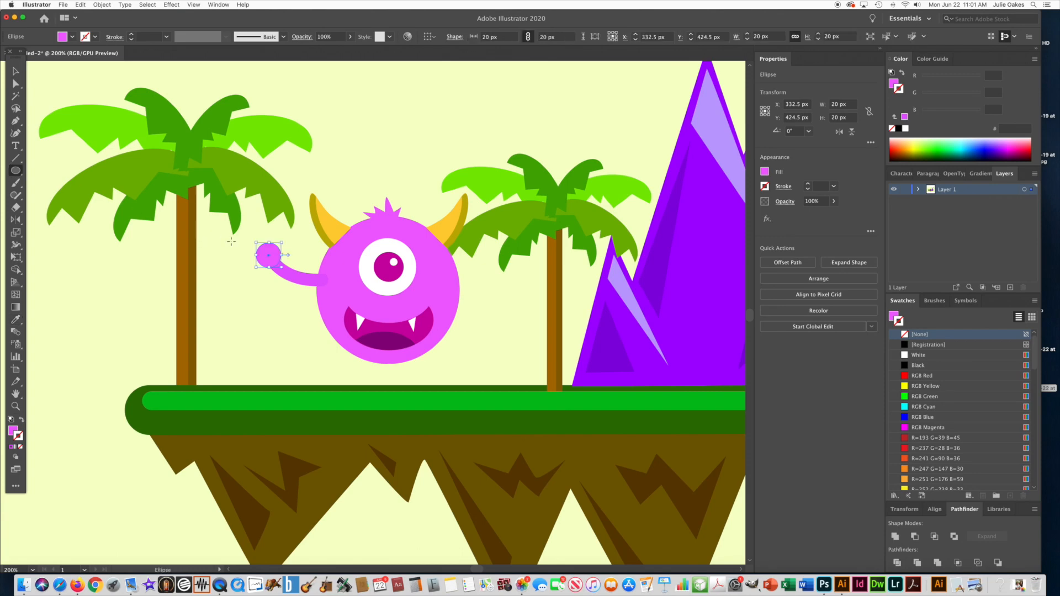
mouse_move(284, 240)
left_mouse_down()
mouse_move(258, 244)
mouse_move(265, 261)
left_mouse_up()
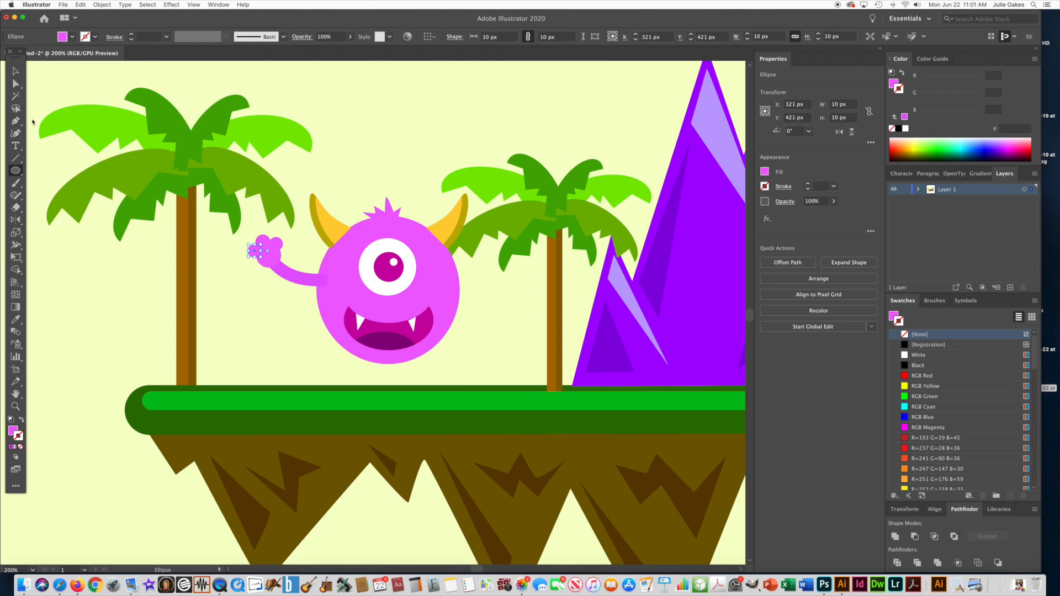
left_click(15, 72)
left_click(70, 84)
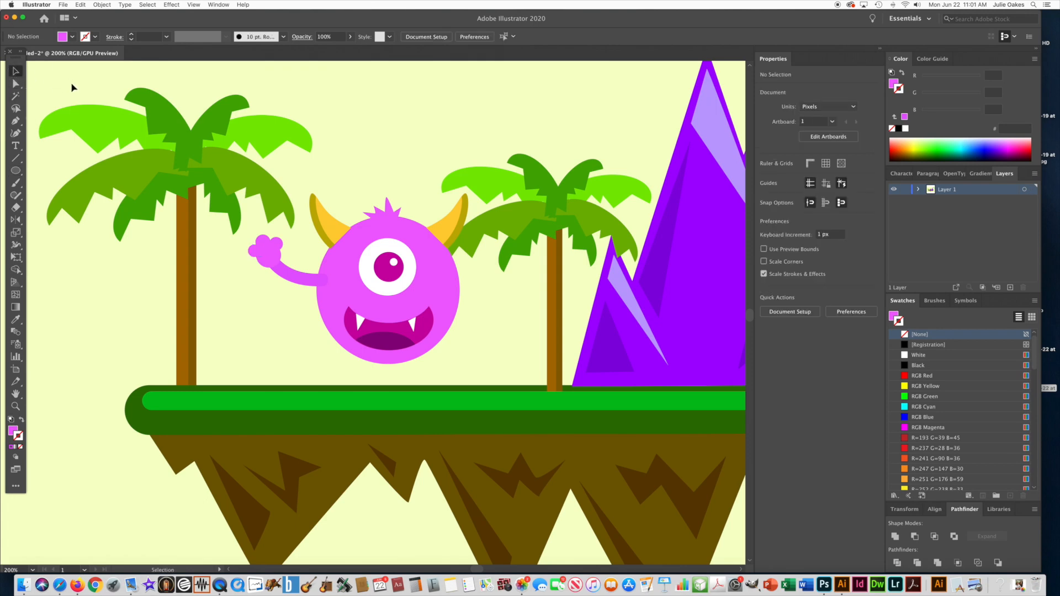
Group the arm, hand and finger circles into one object and deselect it
left_click_drag(243, 239, 295, 293)
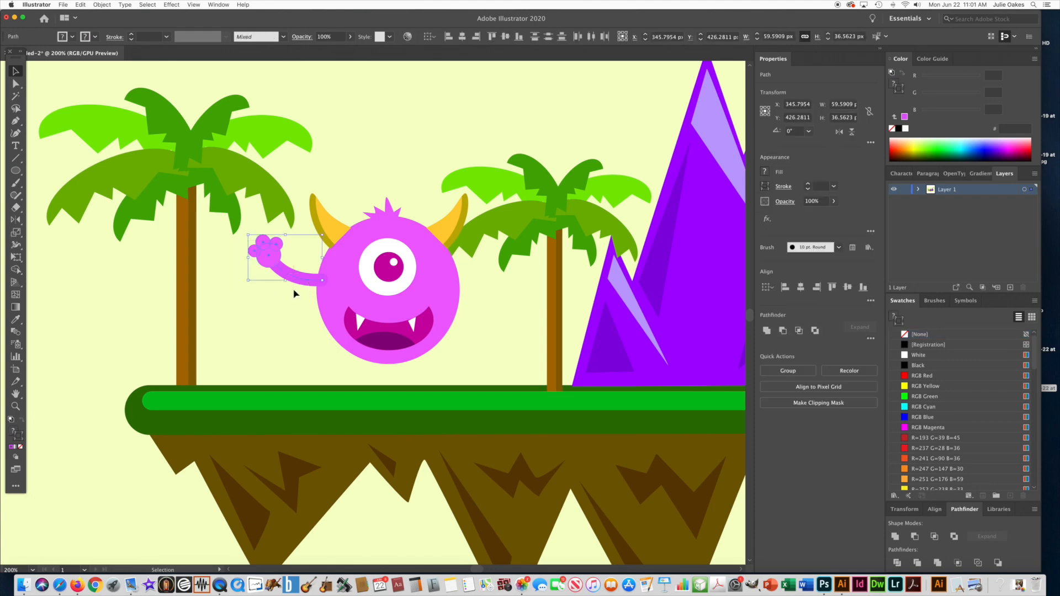
left_click(98, 4)
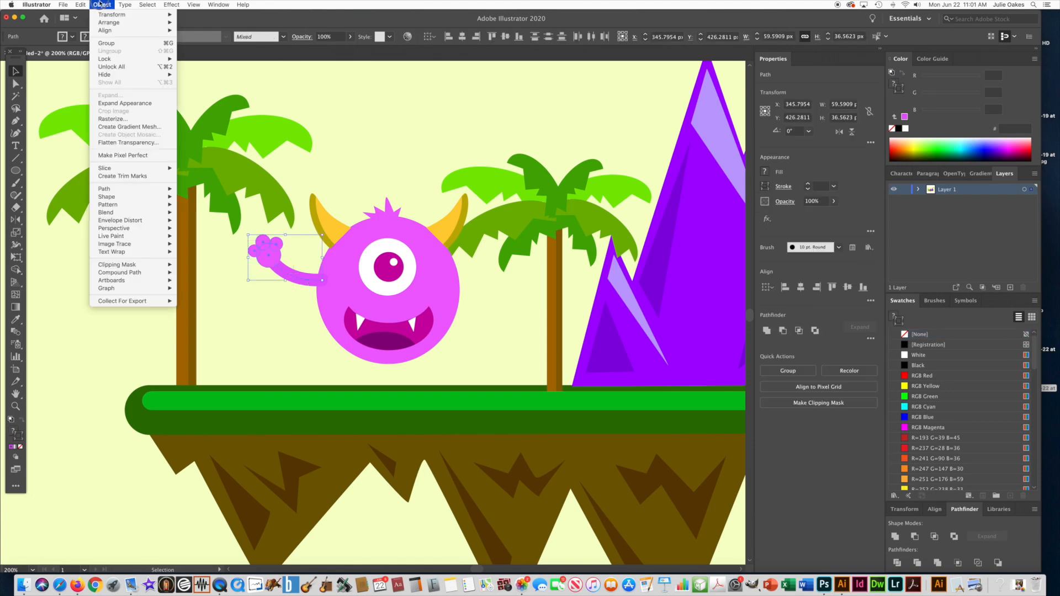
left_click(110, 46)
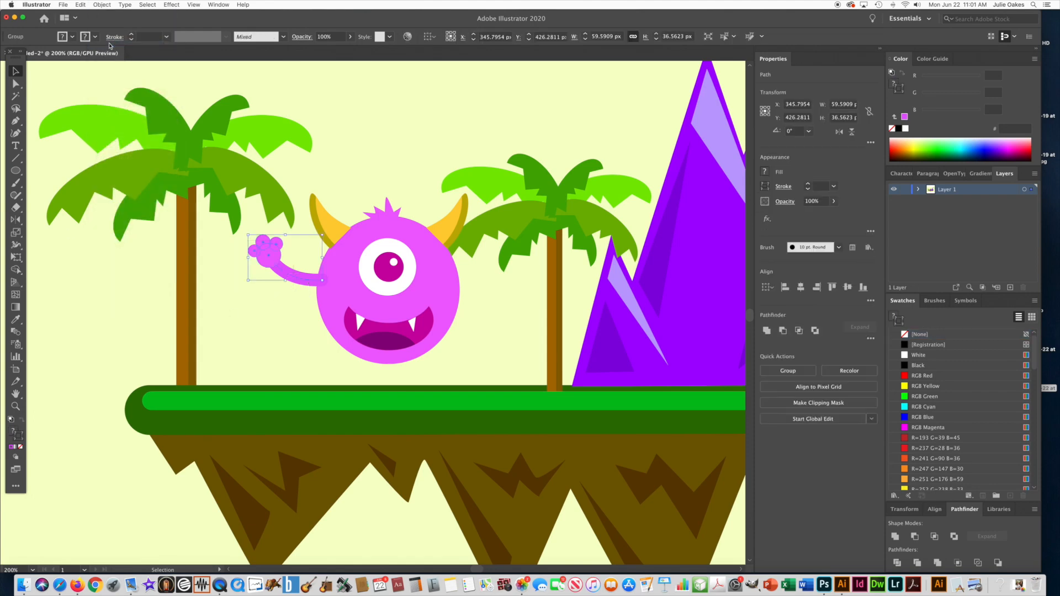
left_click(216, 263)
Draw a palm pad ellipse about 12 px wide and 10 px high on the hand and fill it with light pink E694FF, no stroke
key("super+space")
left_click(278, 273, "super")
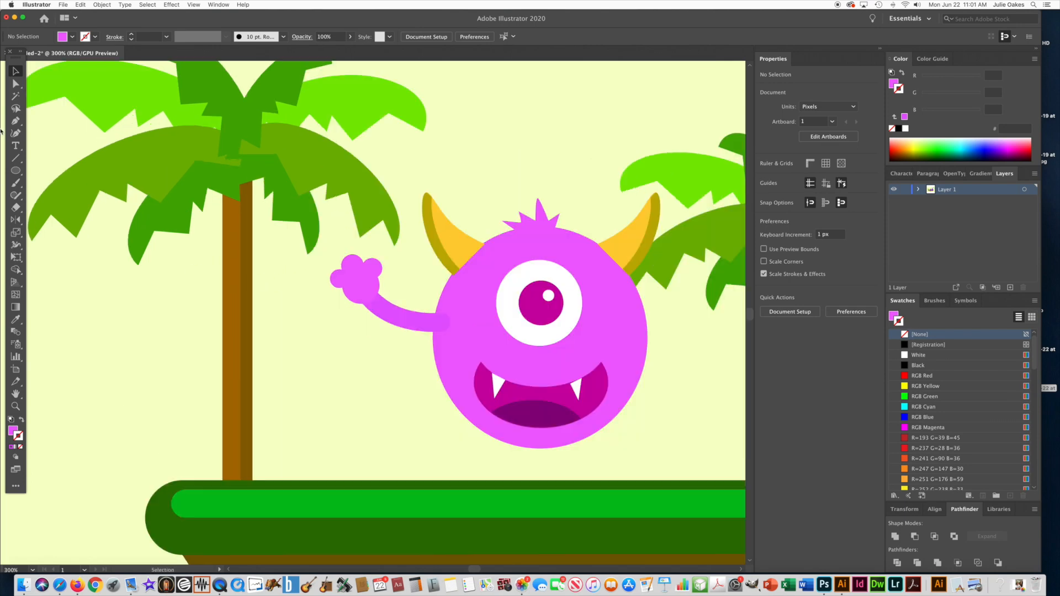
left_click(15, 171)
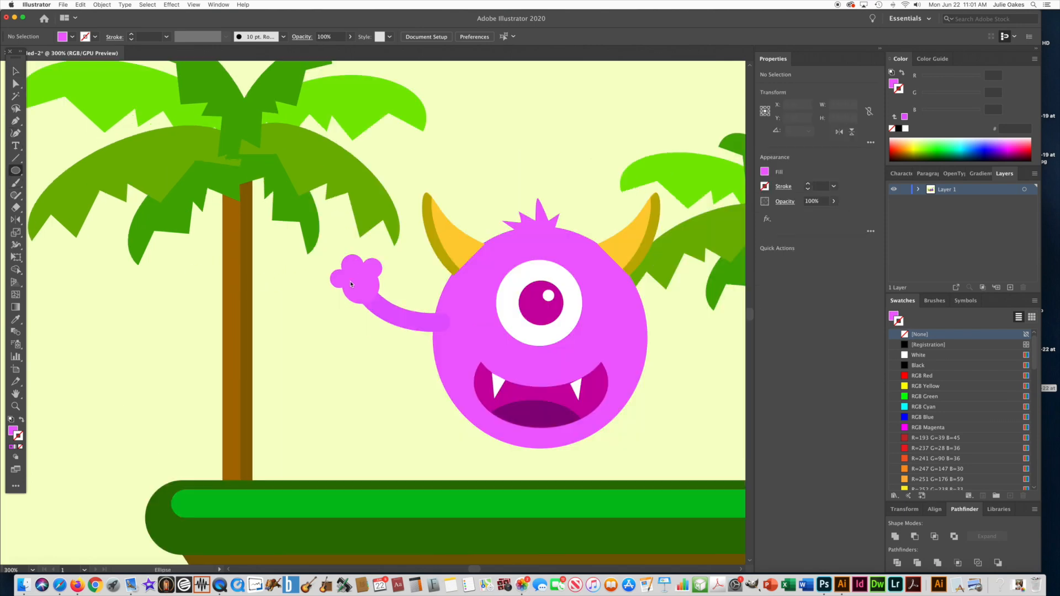
mouse_move(360, 285)
left_mouse_down()
mouse_move(381, 292)
mouse_move(371, 306)
mouse_move(374, 298)
left_mouse_up()
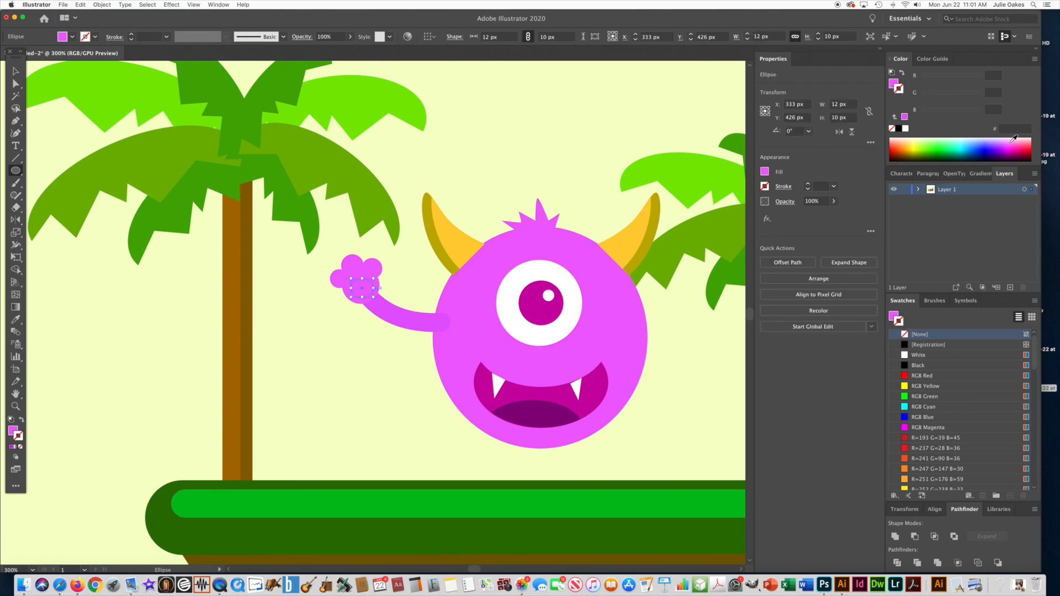
left_click(1011, 138)
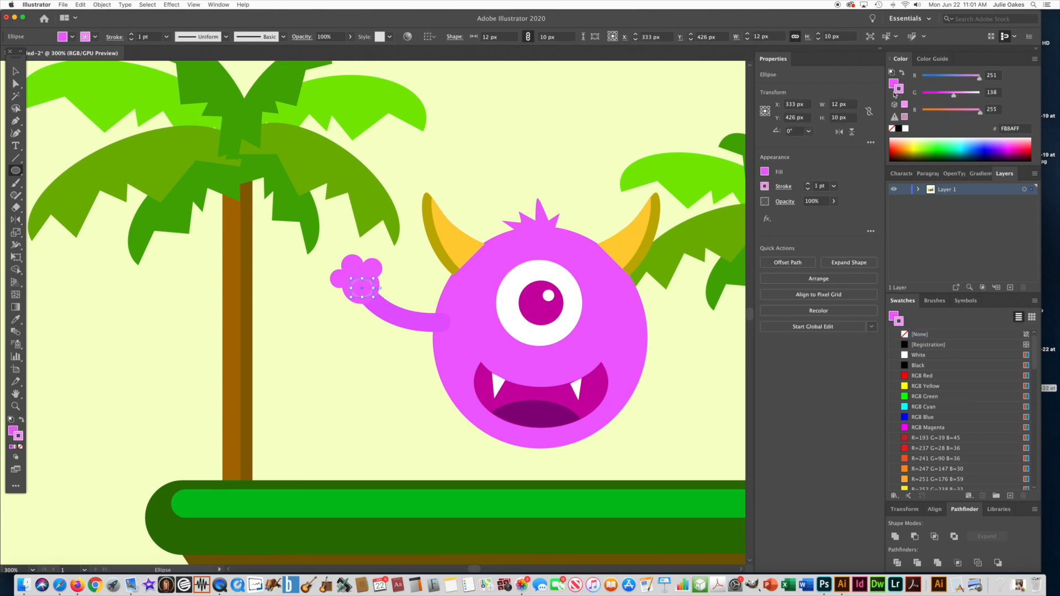
left_click(905, 335)
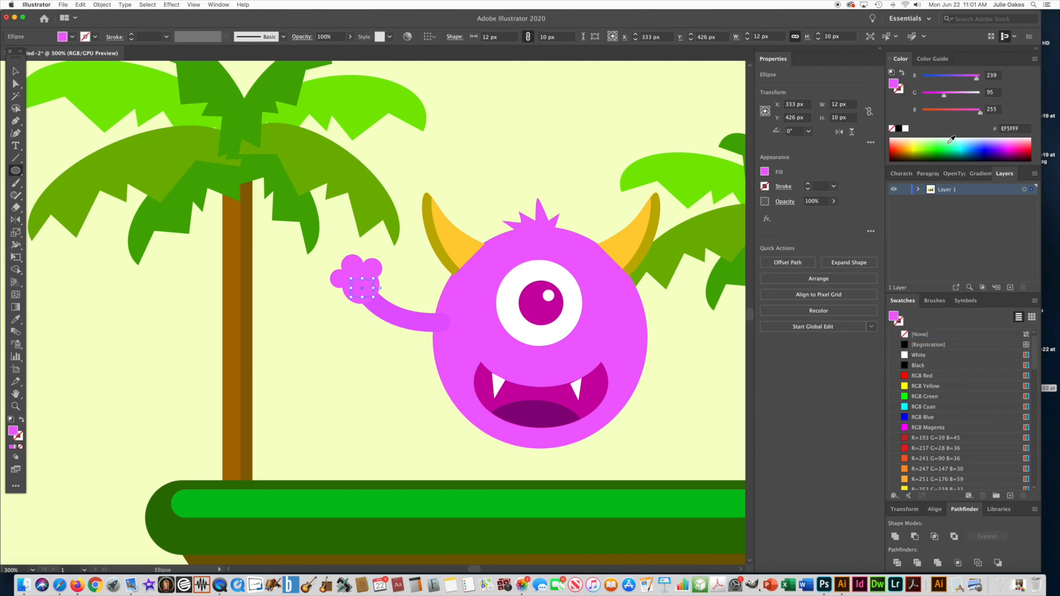
left_click(1006, 139)
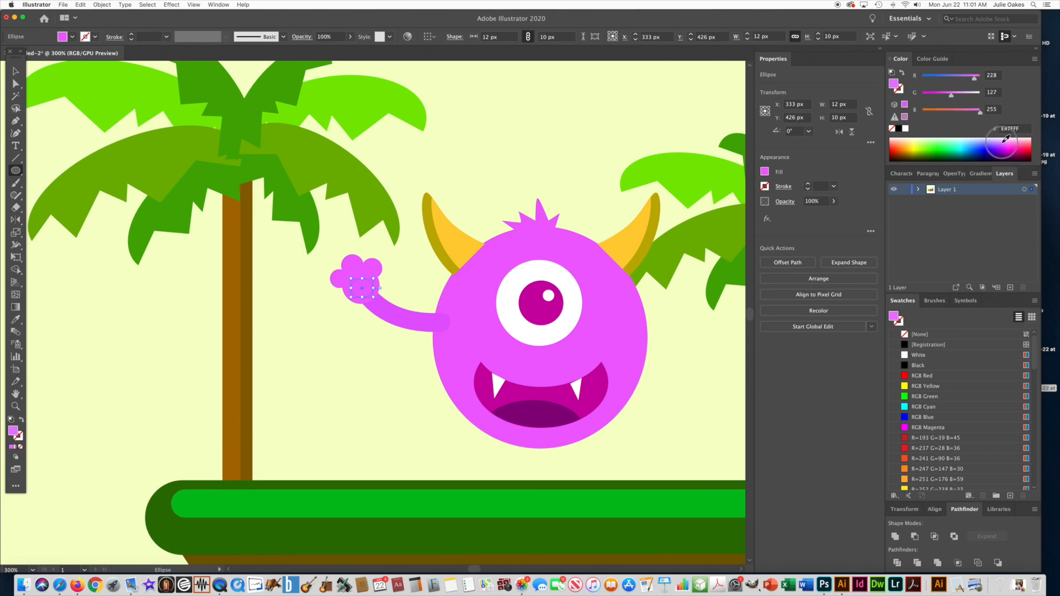
left_click(1007, 138)
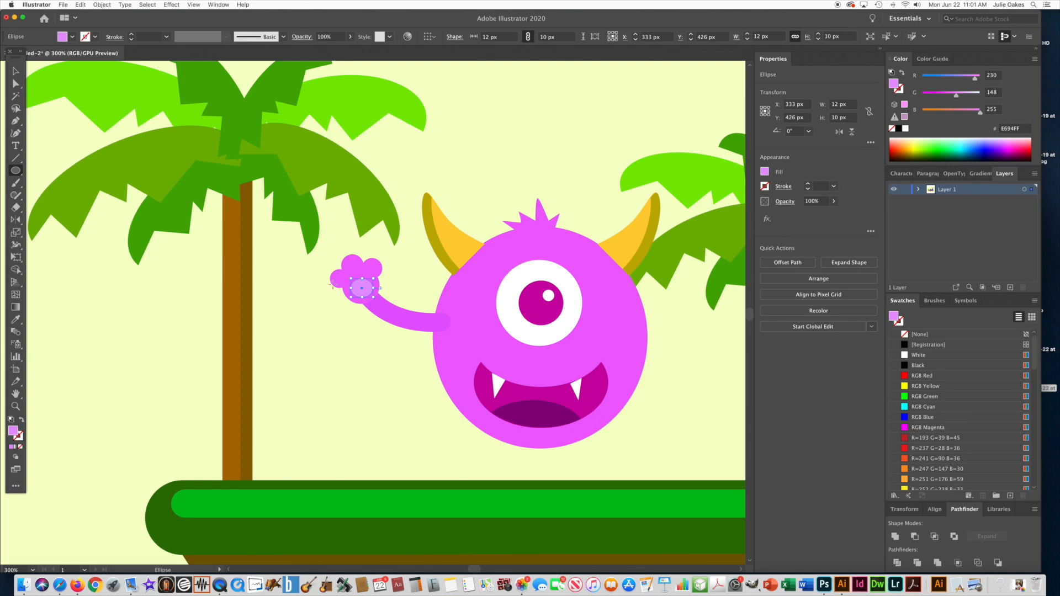
Draw a light pink pad circle on each of the three fingers, about 6 px on the two outer ones and slightly larger on the middle one
left_click_drag(369, 266, 377, 275)
key("super+z")
left_click(373, 271, "super")
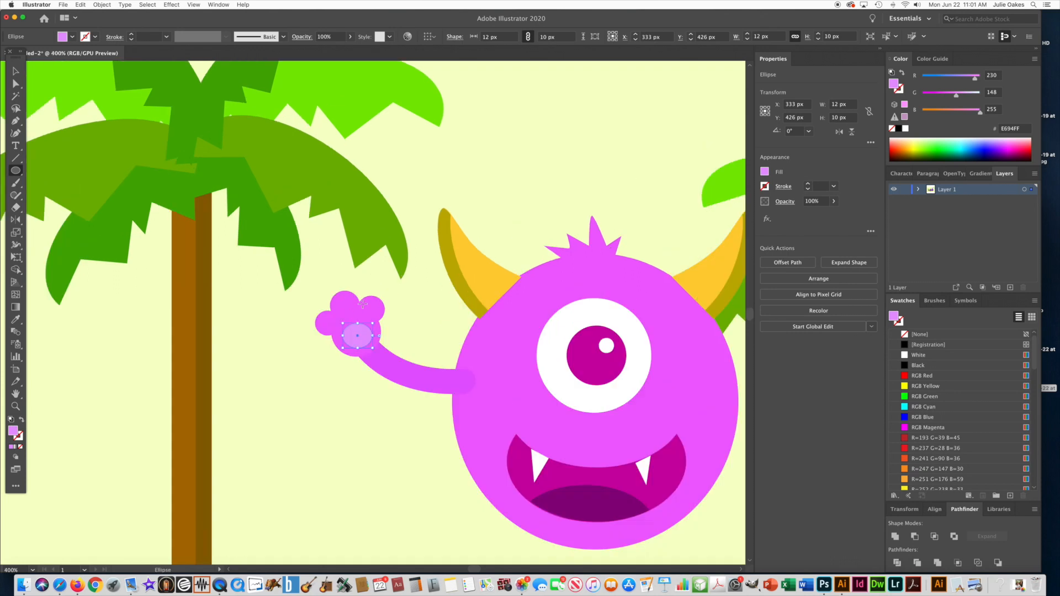
left_click_drag(379, 313, 366, 301)
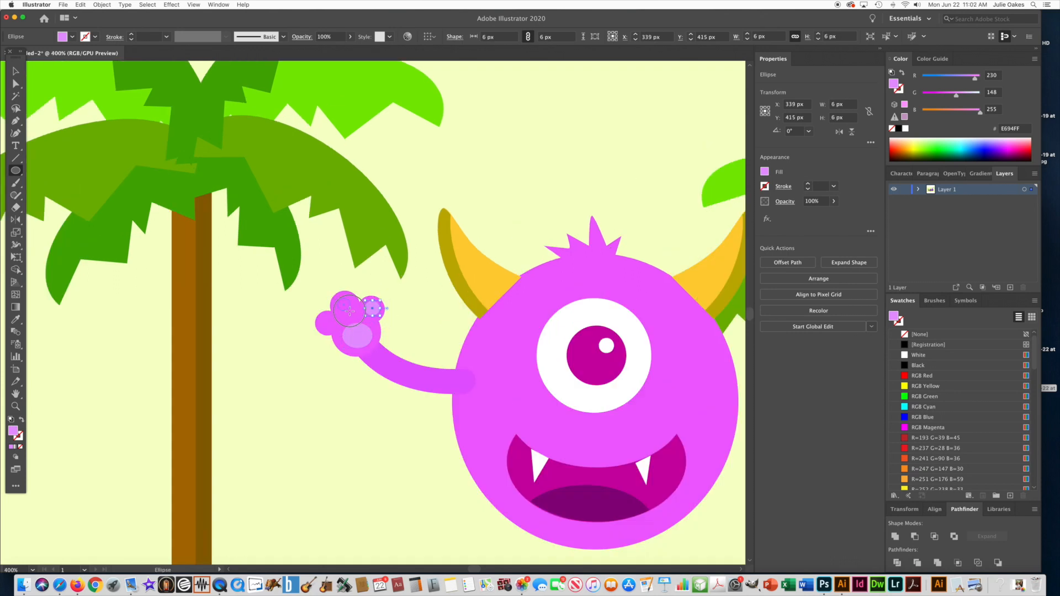
mouse_move(339, 299)
left_mouse_down()
mouse_move(357, 319)
mouse_move(338, 332)
left_mouse_up()
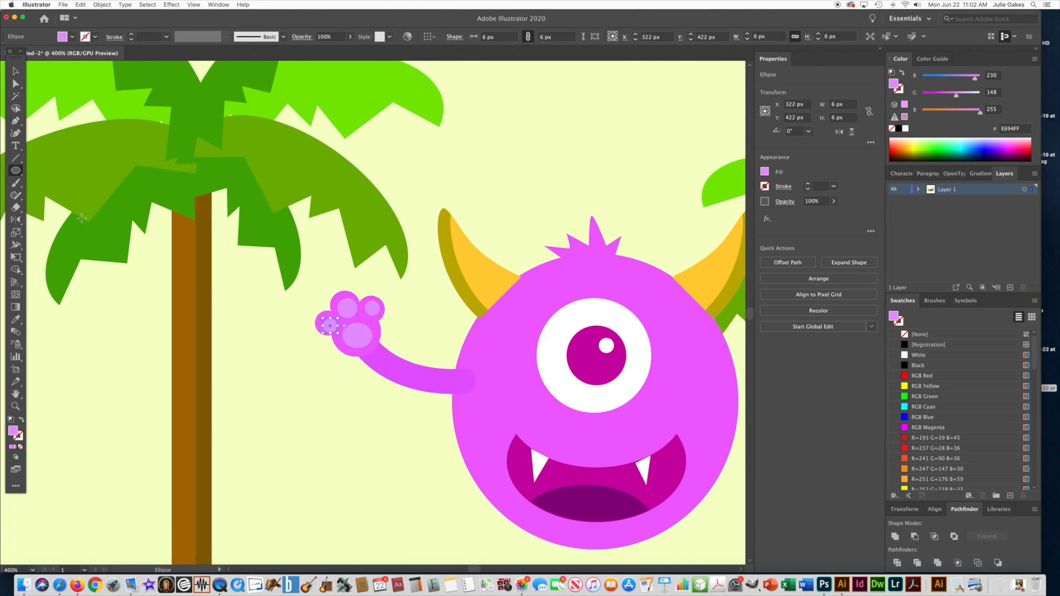
Nudge the outermost finger's pad slightly outward to centre it on the finger and deselect it
left_click(16, 72)
left_click(305, 350)
left_click(326, 325)
left_click_drag(328, 328, 326, 327)
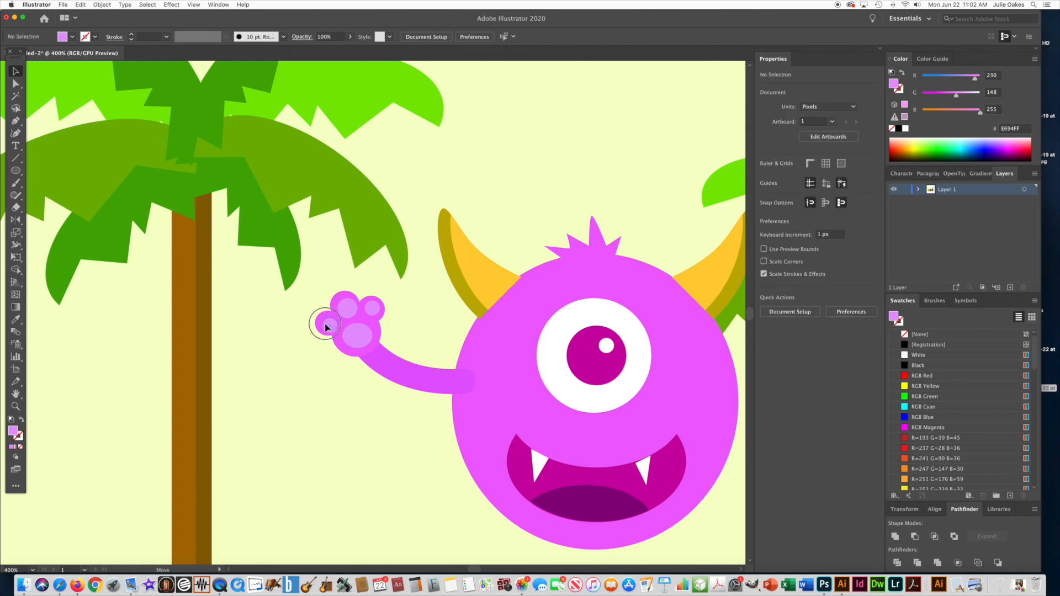
left_click(301, 348)
Group the pads with the arm and hand, and move the group about 3 px right and 2 px down into the body
scroll(387, 355, "down", 1)
scroll(387, 355, "down", 5)
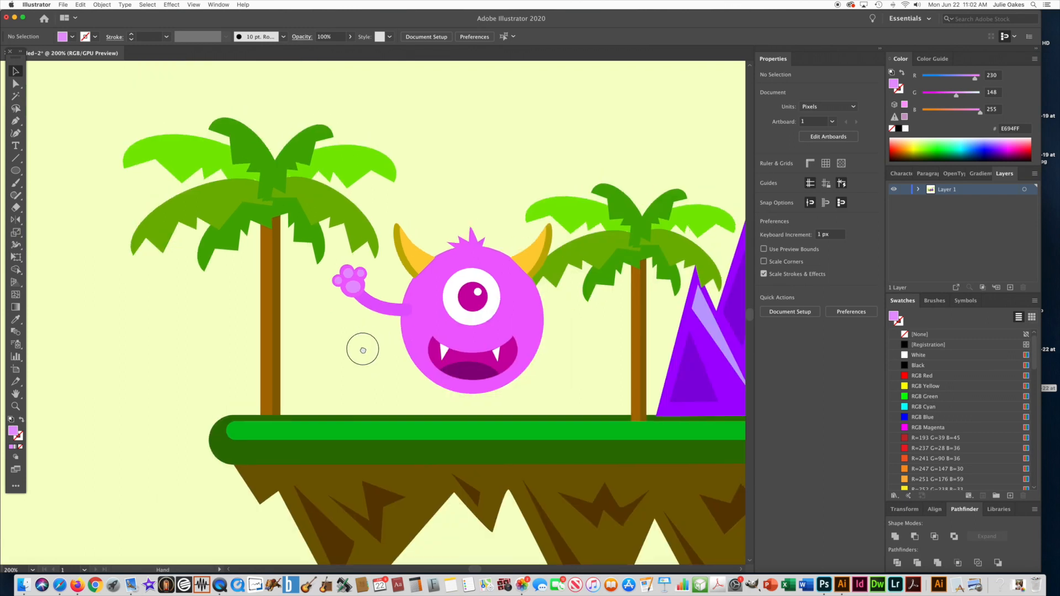
left_click_drag(305, 308, 361, 362)
key("super+g")
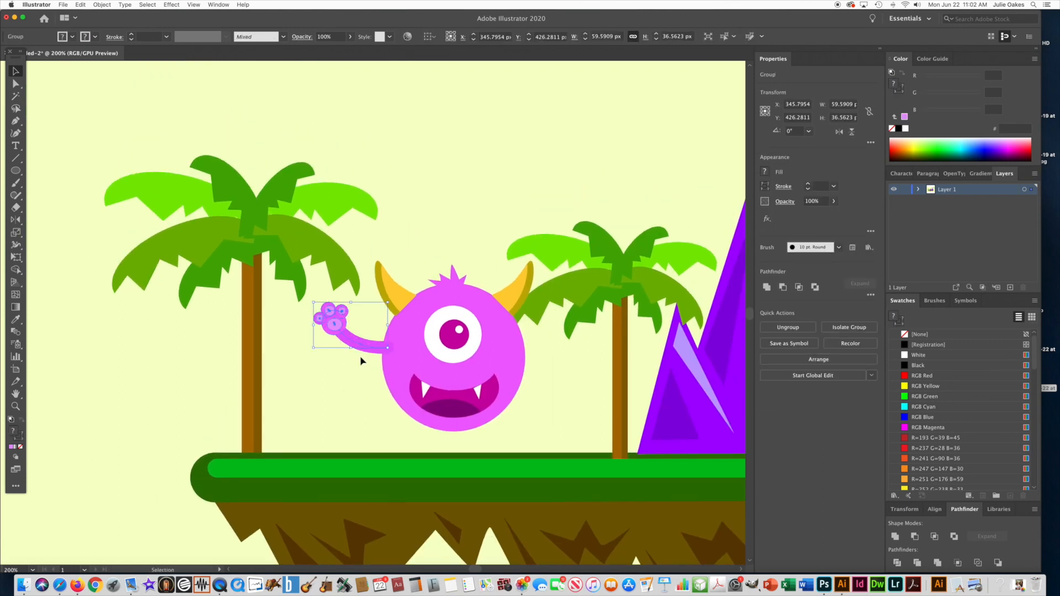
left_click_drag(336, 329, 340, 332)
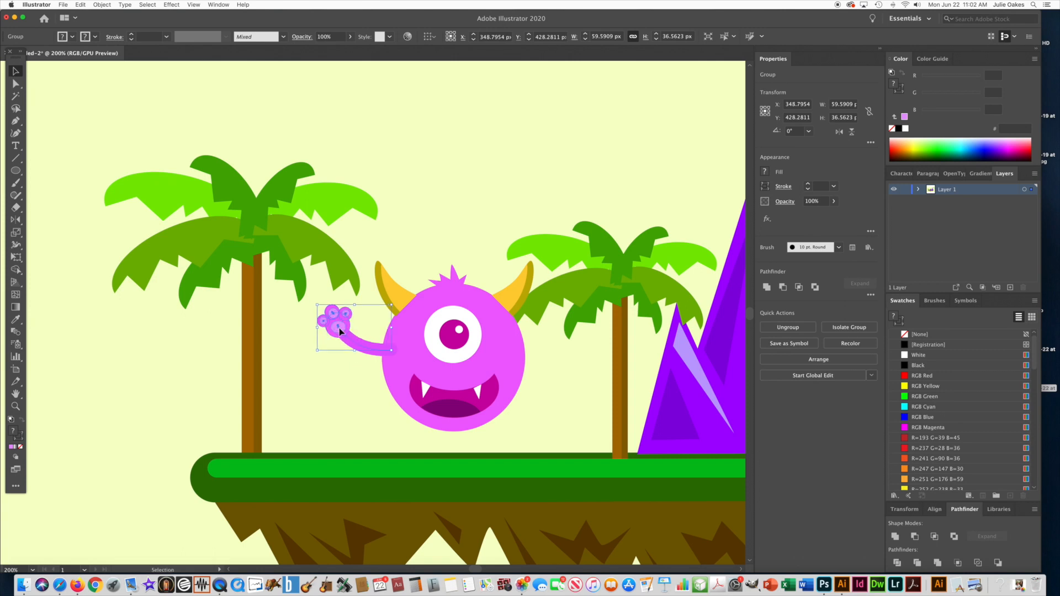
Reflect a copy of the arm group across the vertical axis, move it to the body's right side and deselect it
double_click(17, 221)
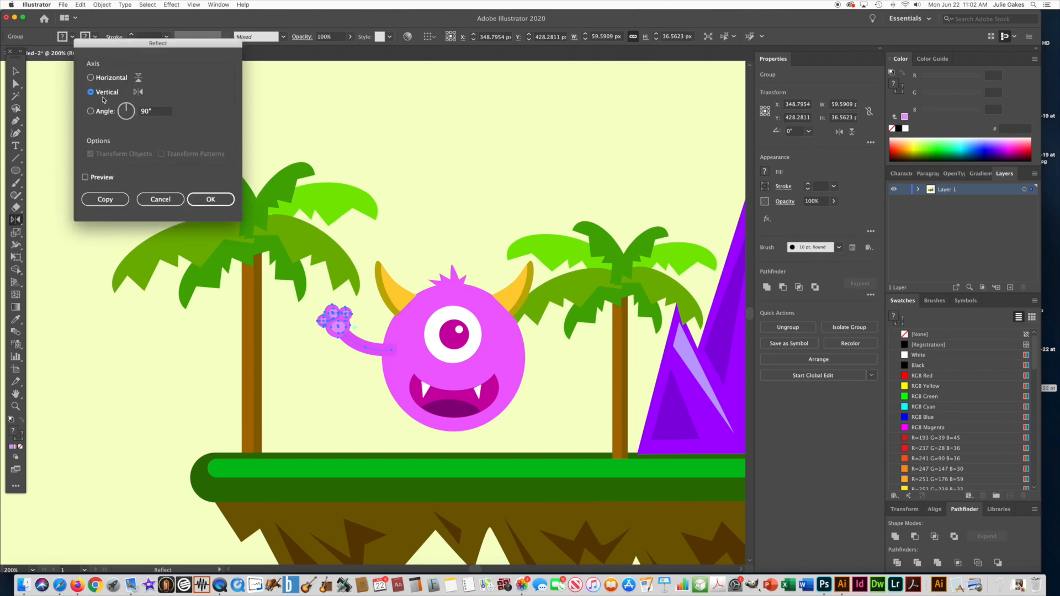
left_click(99, 205)
left_click(15, 71)
left_click_drag(381, 307, 577, 325)
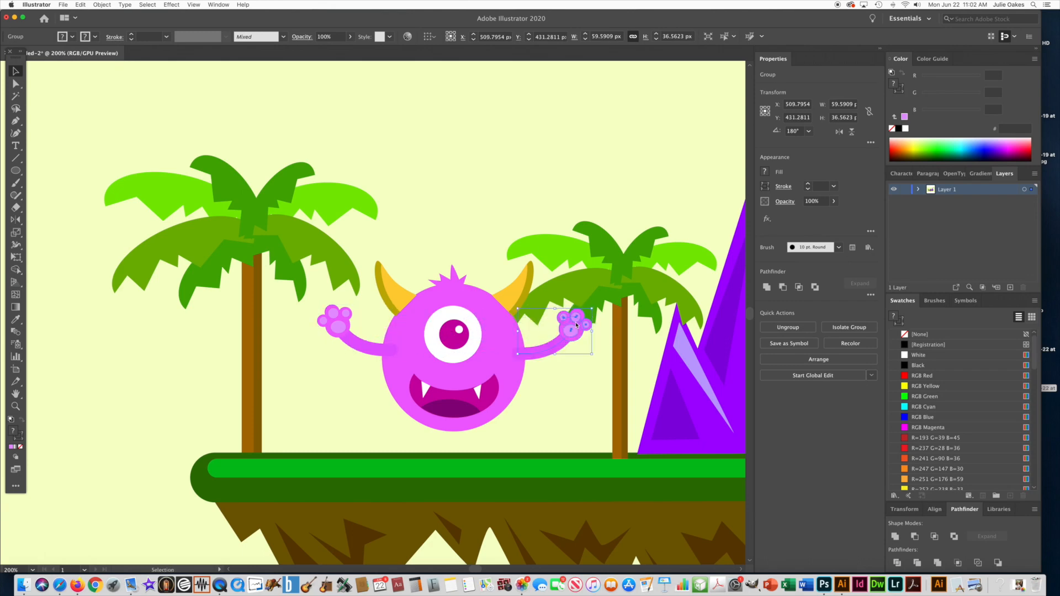
left_click(469, 215)
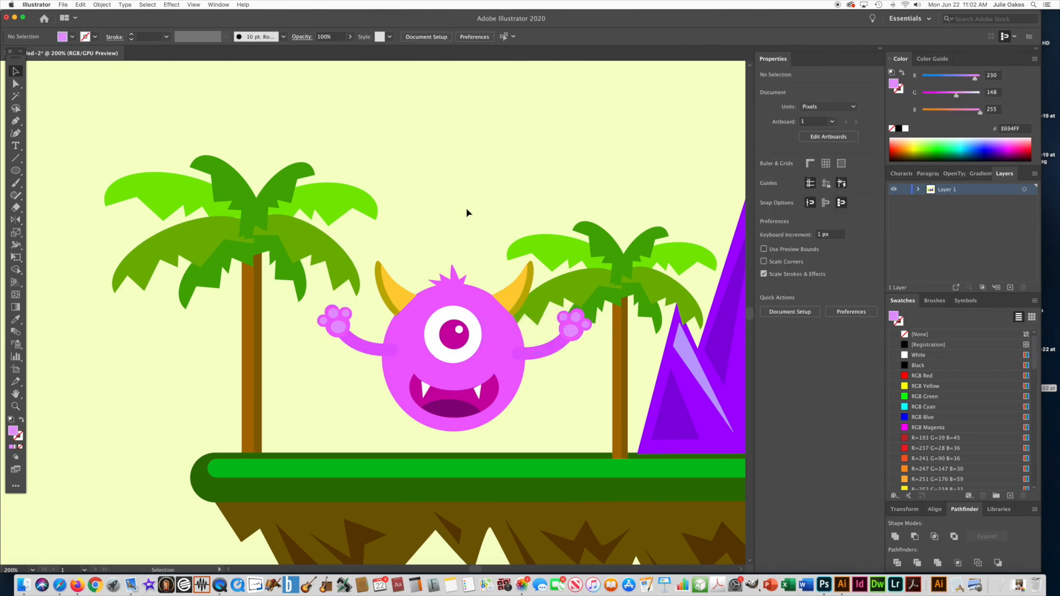
Draw a jagged furry leg and foot in light pink E694FF with the Pen tool, from the body's lower left edge to the grass, and deselect it
left_click(16, 122)
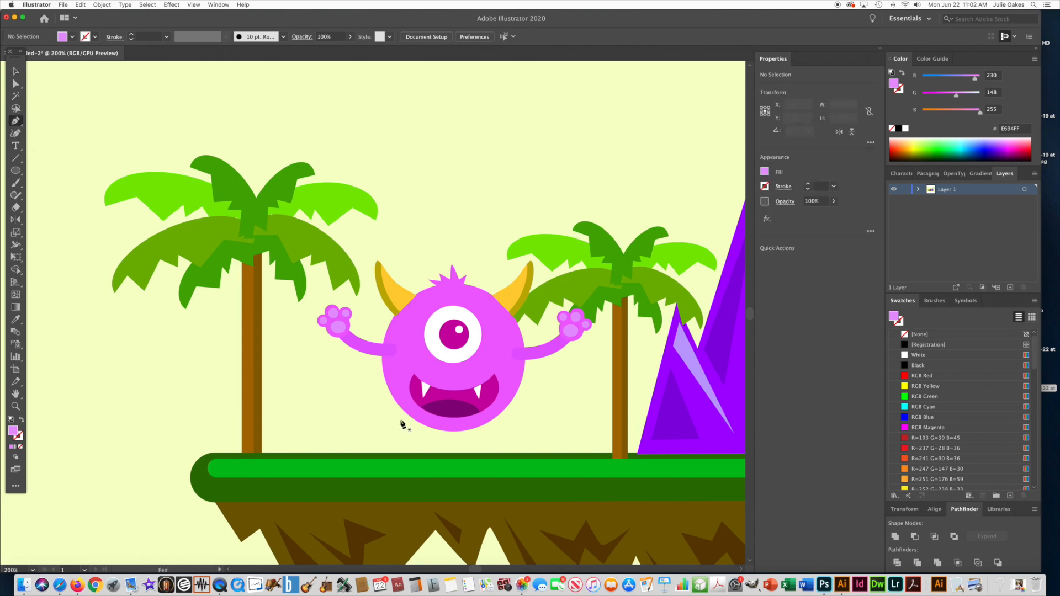
left_click_drag(410, 418, 397, 430)
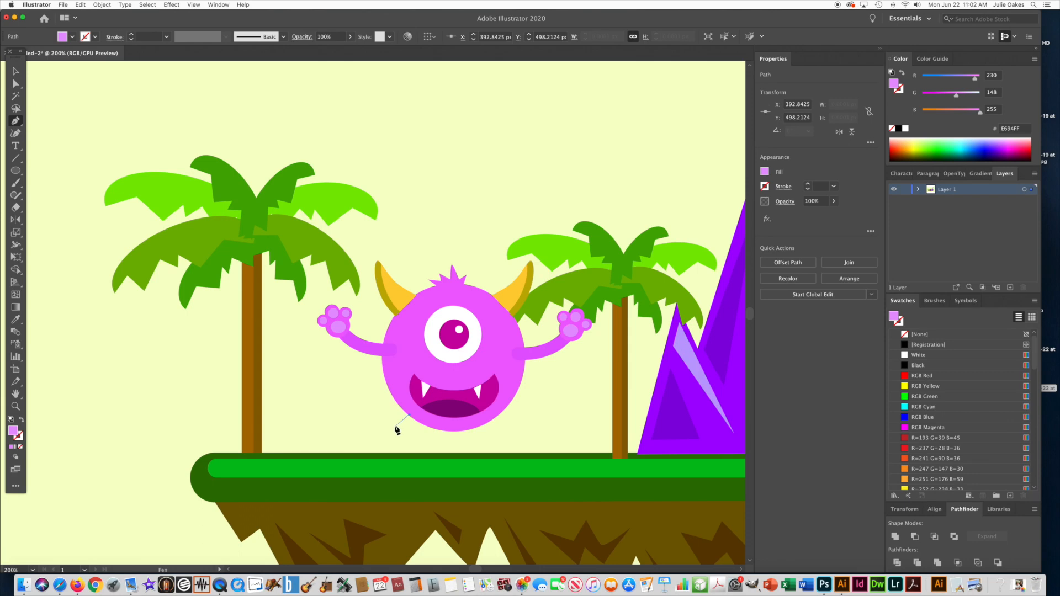
left_click(391, 442)
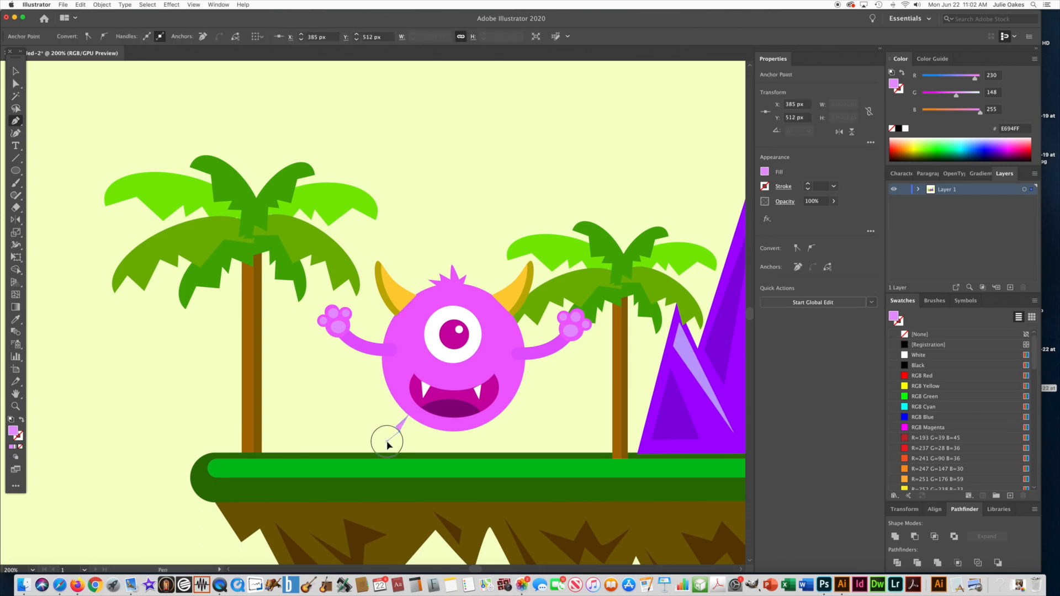
left_click(380, 448)
left_click(361, 452)
scroll(360, 453, "down", 1)
left_click(355, 458)
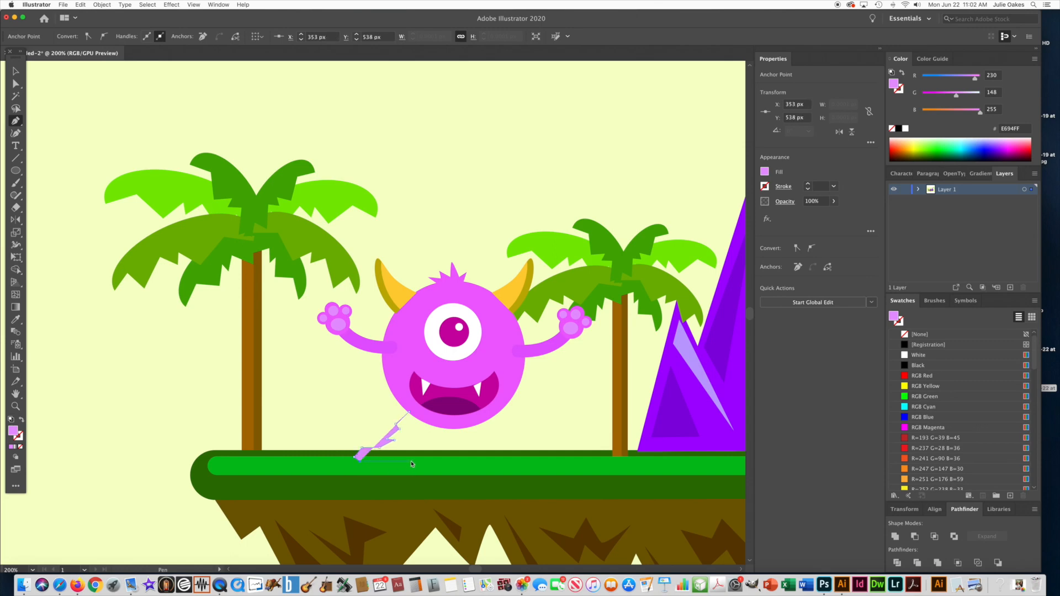
left_click(412, 462)
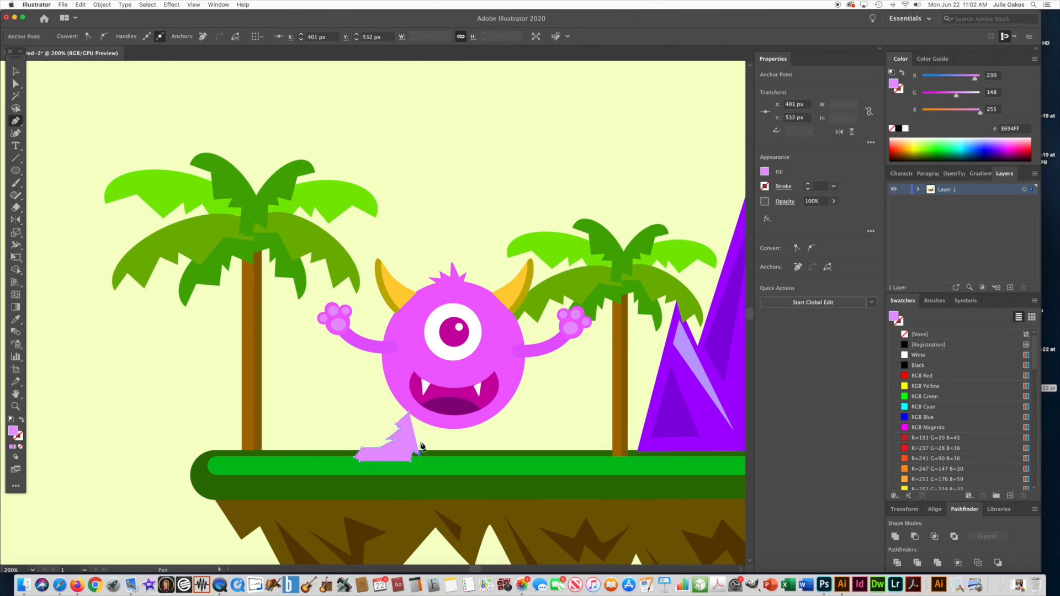
left_click_drag(424, 439, 433, 426)
left_click(433, 427)
left_click(412, 418)
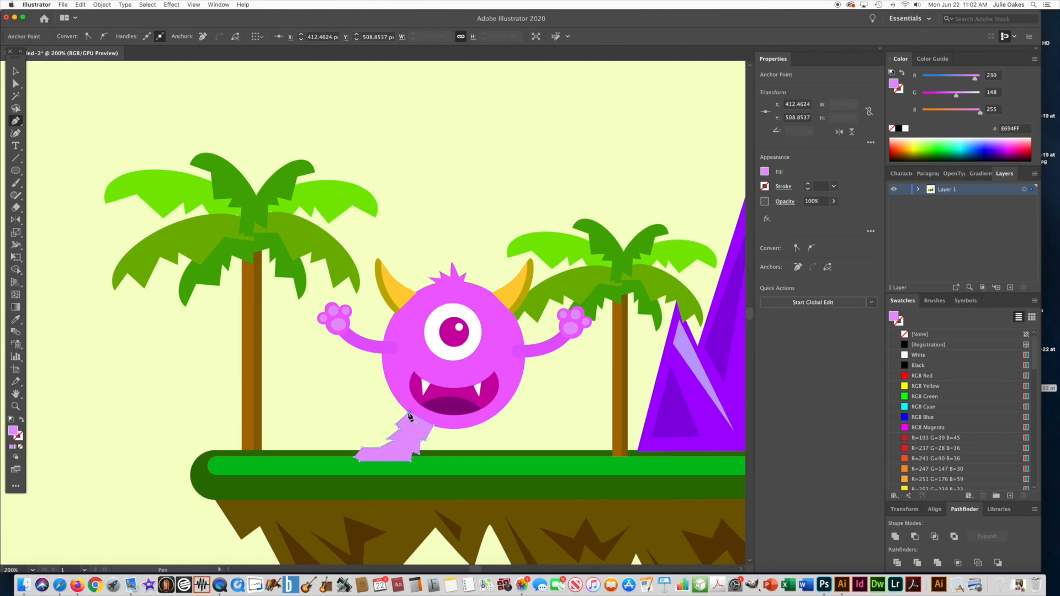
left_click(15, 319)
left_click(16, 71)
left_click(163, 114)
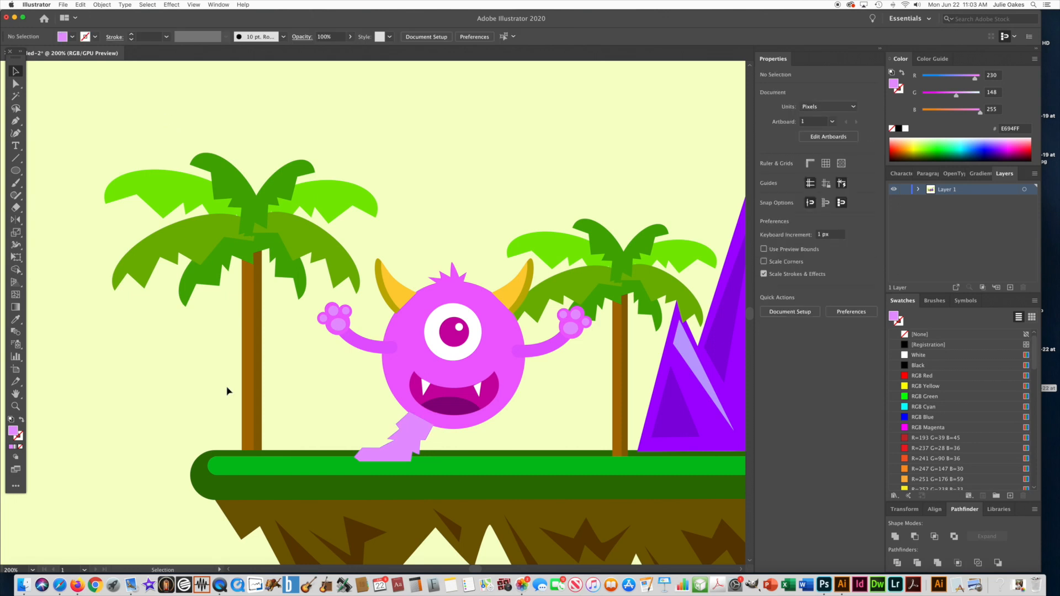
Draw a thin sole shape along the foot's underside with the Pen tool and fill it with the mouth's magenta C900A7 using the Eyedropper
left_click(16, 121)
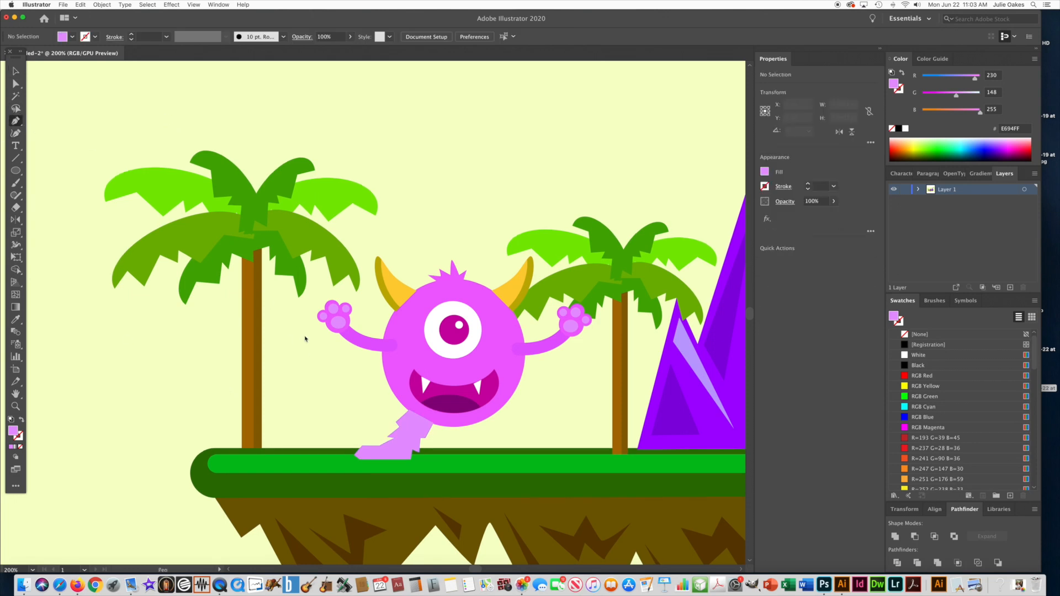
left_click(398, 459)
left_click(364, 460)
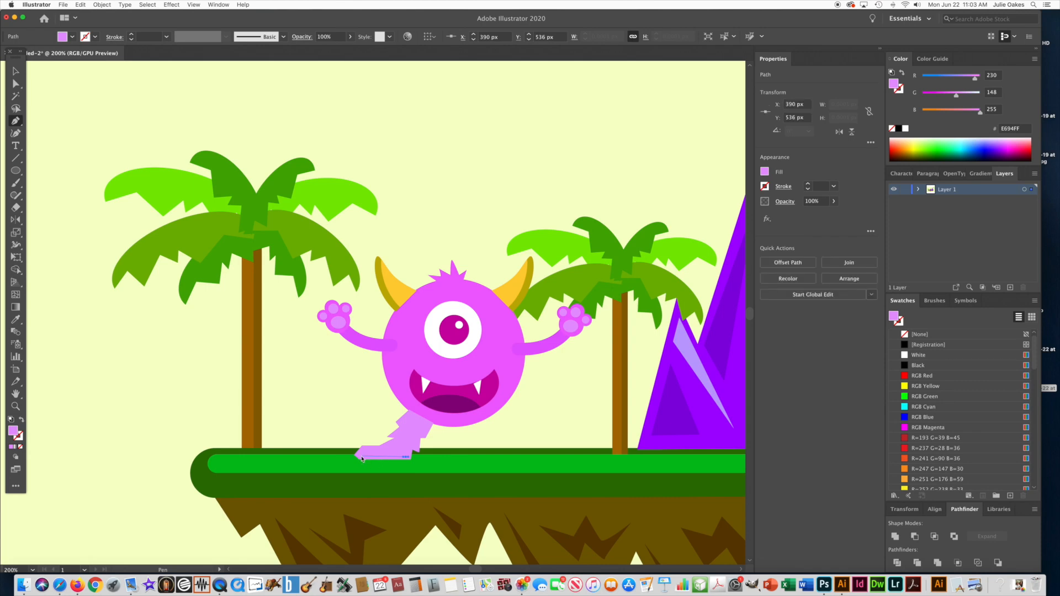
left_click(358, 457)
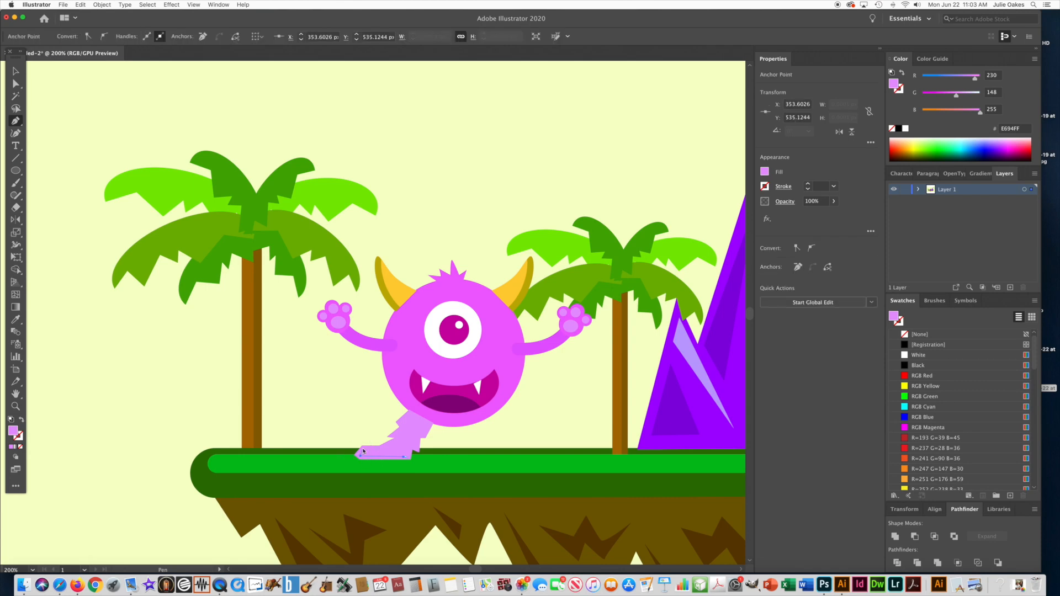
left_click(361, 449)
left_click(408, 458)
left_click(16, 319)
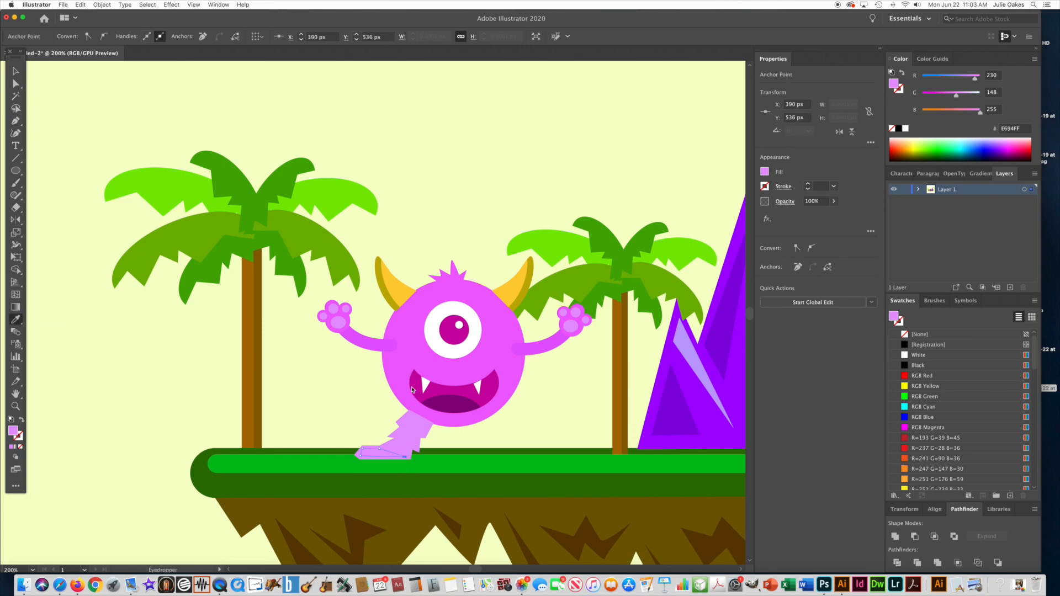
left_click(432, 393)
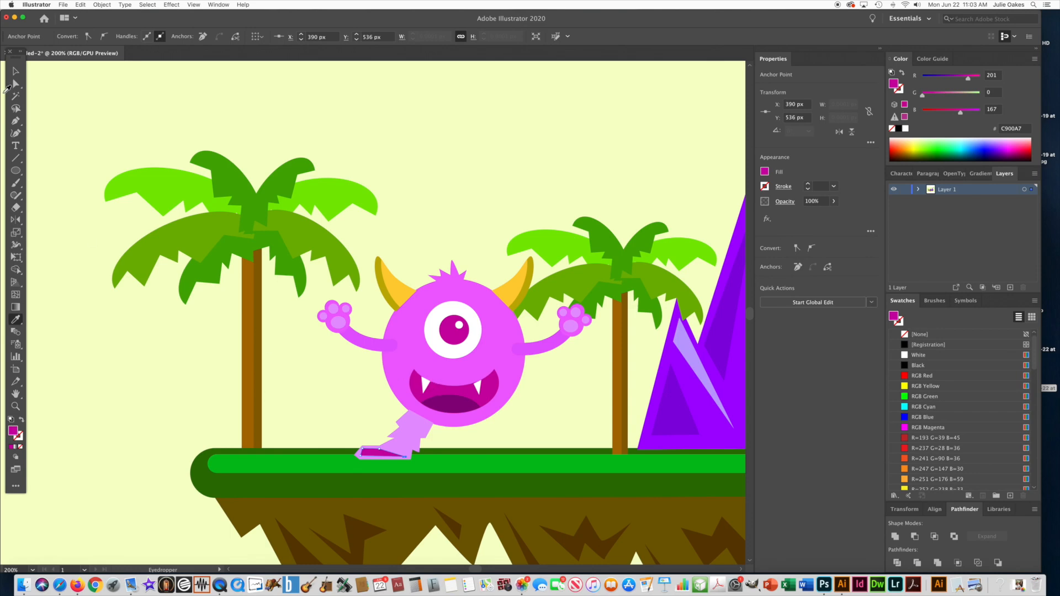
Group the furry leg and foot with its magenta sole
left_click(18, 73)
left_click(407, 423, "shift")
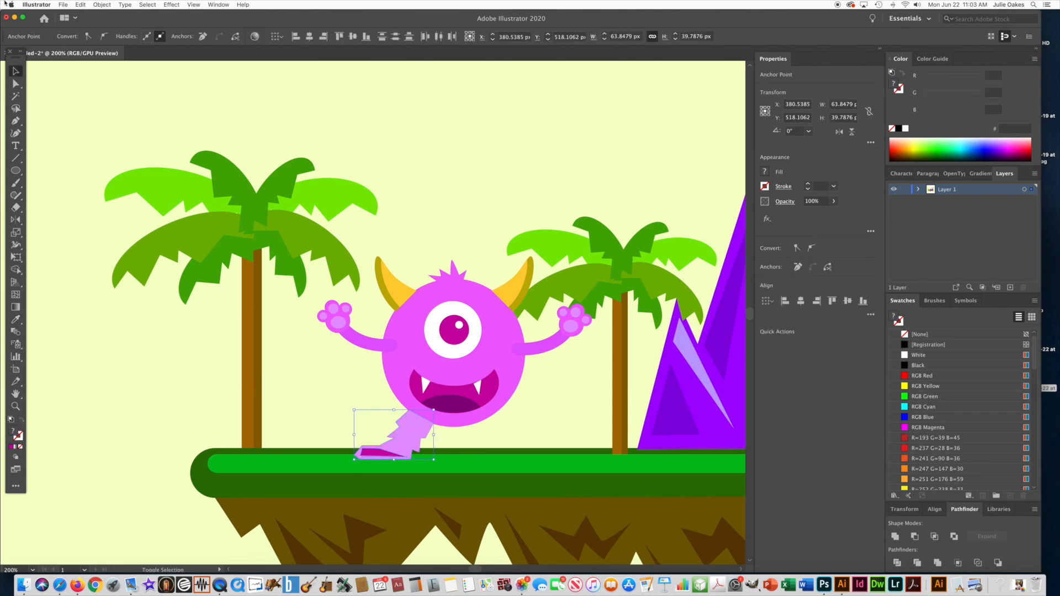
left_click(101, 4)
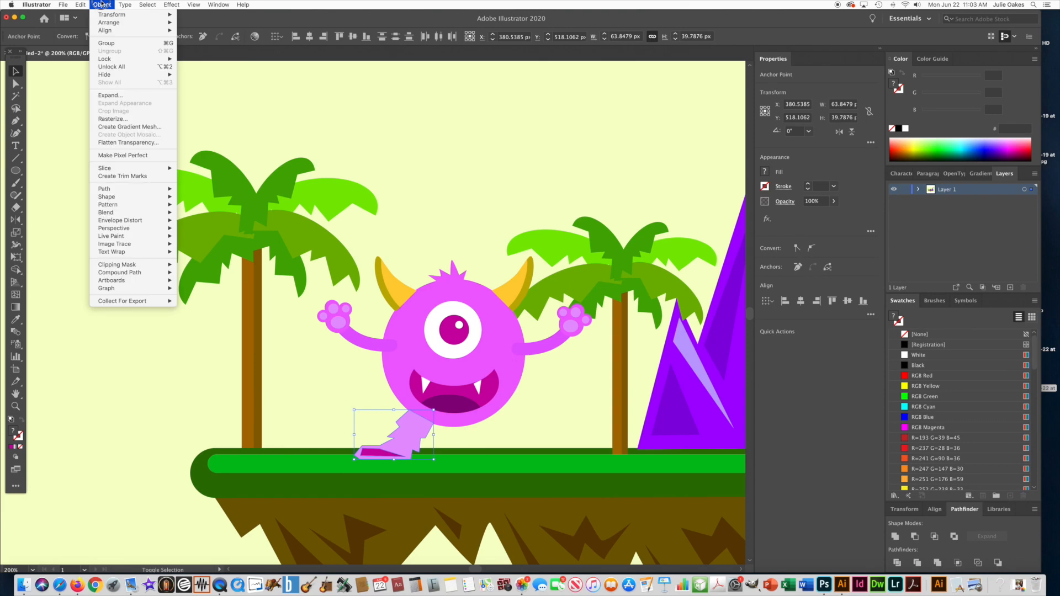
left_click(110, 47)
Reflect a copy of the leg group across the vertical axis, place it under the body's right side, and nudge the original 1 px left
double_click(16, 219)
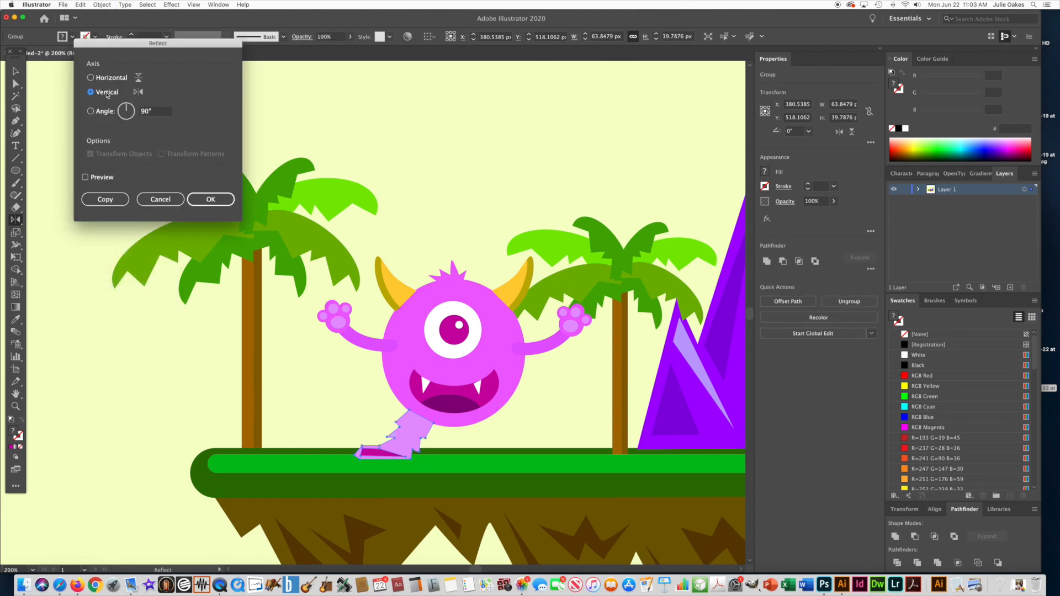
left_click(103, 202)
left_click(16, 70)
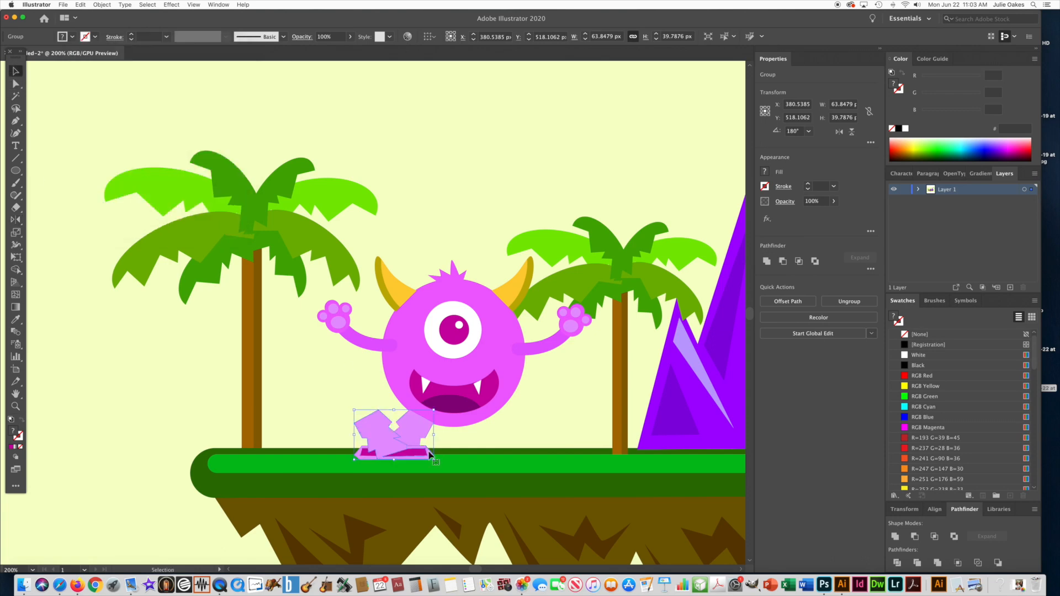
left_click_drag(376, 441, 494, 439)
left_click(411, 431)
key("Left")
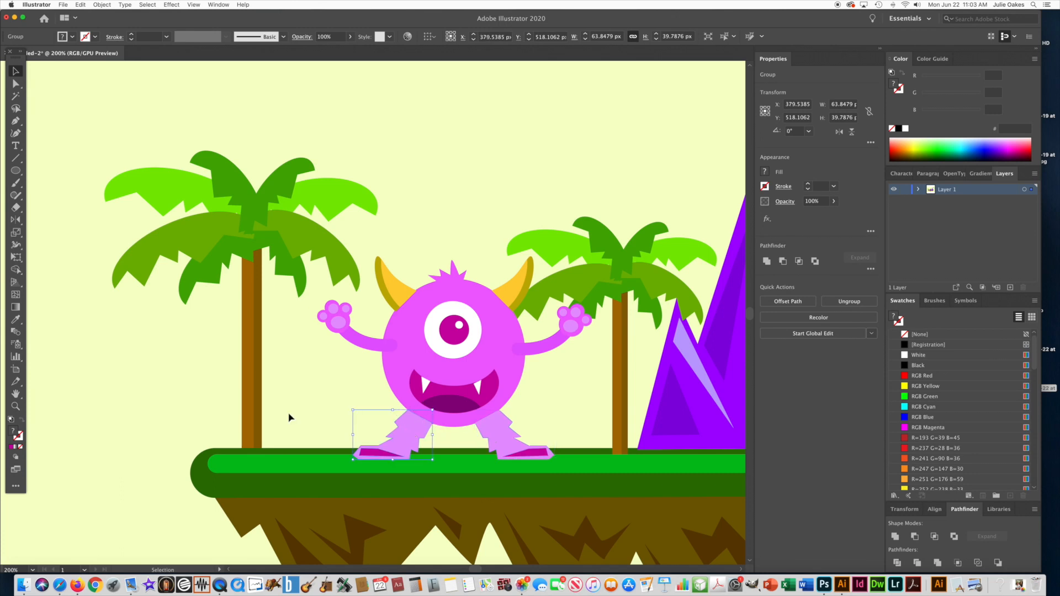
left_click(136, 405)
Scatter small magenta C900A7 ellipses of about 2 to 10 px as spots over the monster's body around the eye and mouth, and deselect
left_click(15, 171)
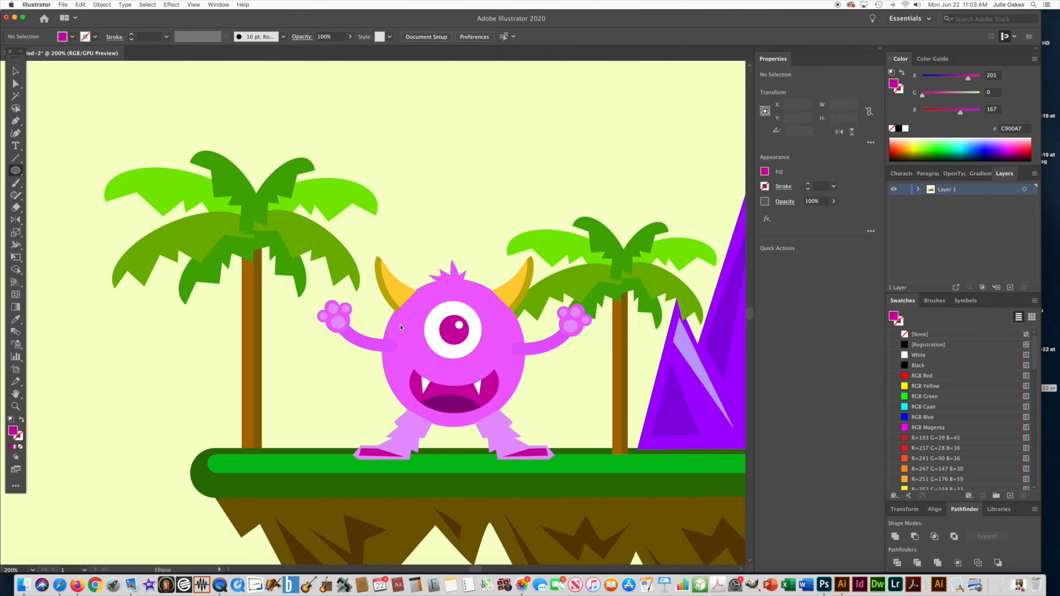
left_click_drag(404, 325, 408, 333)
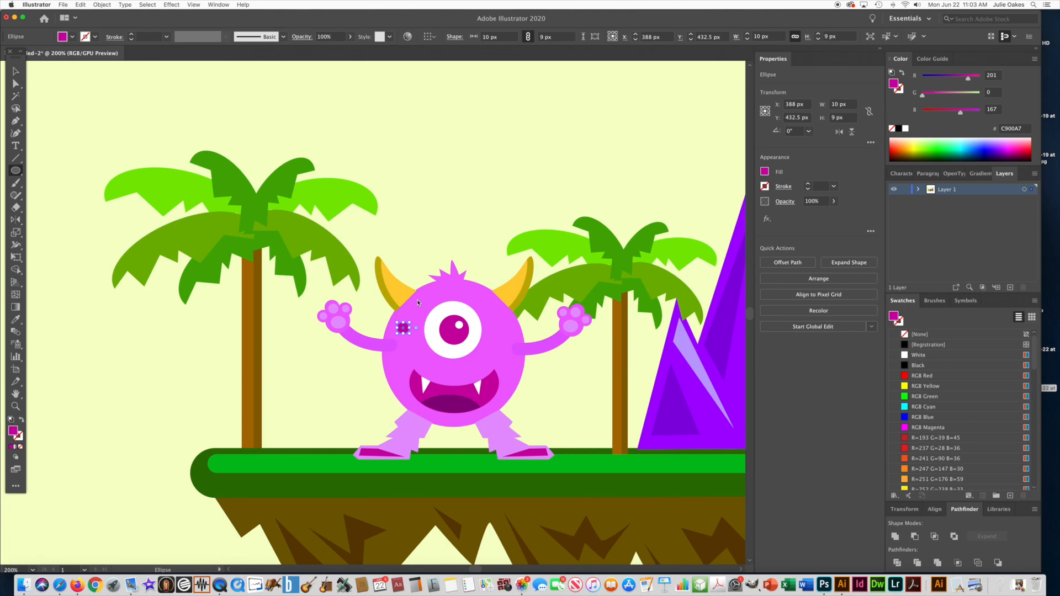
left_click_drag(417, 300, 423, 306)
mouse_move(480, 296)
left_mouse_down()
mouse_move(516, 340)
mouse_move(497, 338)
left_mouse_up()
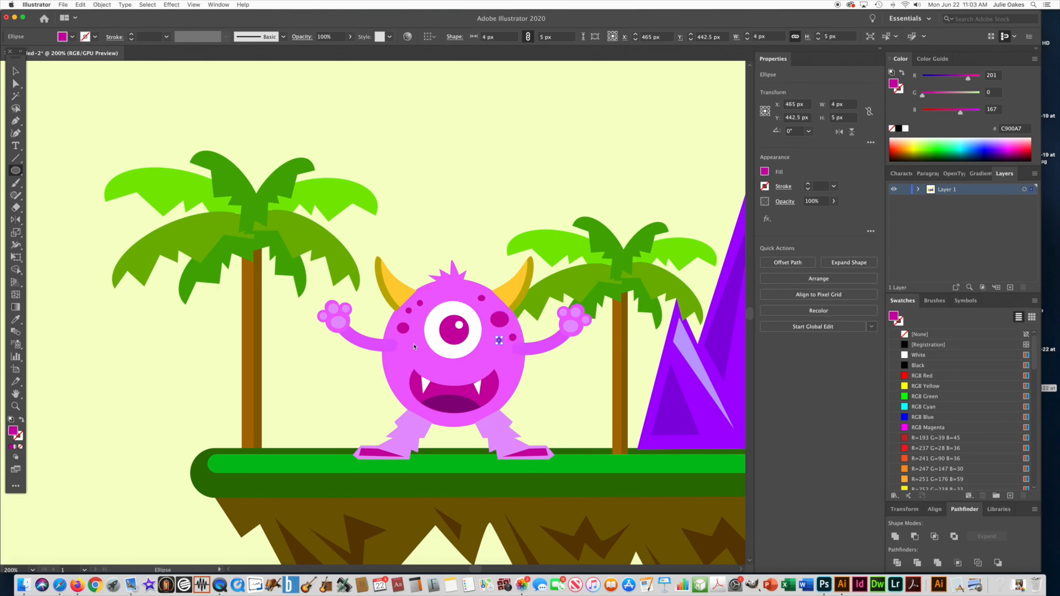
left_click_drag(407, 339, 412, 343)
mouse_move(442, 280)
left_mouse_down()
mouse_move(449, 286)
mouse_move(431, 289)
mouse_move(467, 286)
mouse_move(494, 300)
left_mouse_up()
mouse_move(407, 358)
left_mouse_down()
mouse_move(392, 364)
mouse_move(401, 375)
left_mouse_up()
mouse_move(513, 360)
left_mouse_down()
mouse_move(510, 349)
mouse_move(516, 375)
mouse_move(502, 359)
left_mouse_up()
left_click(15, 70)
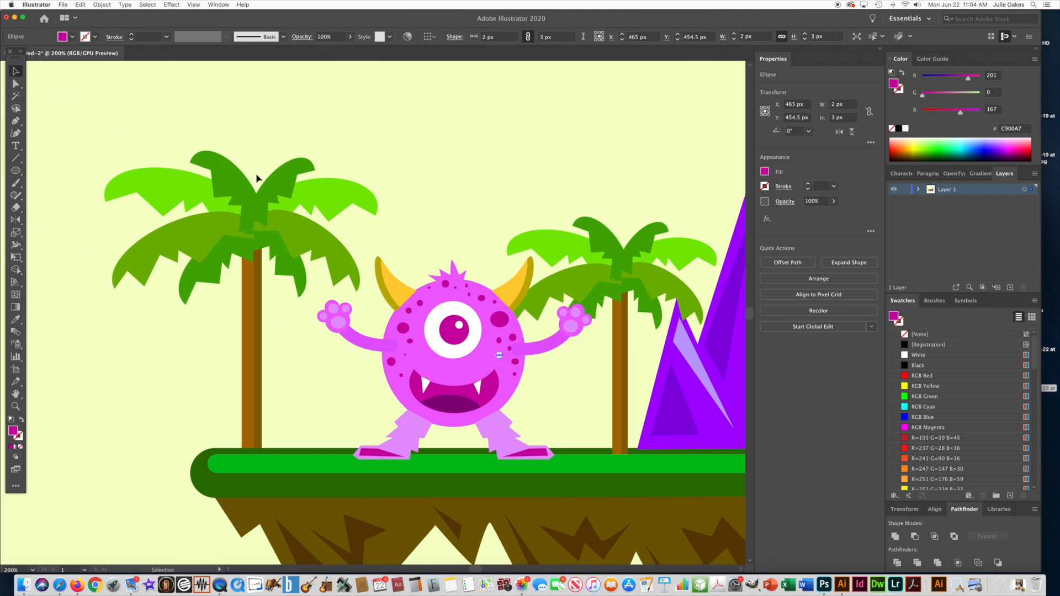
left_click(419, 207)
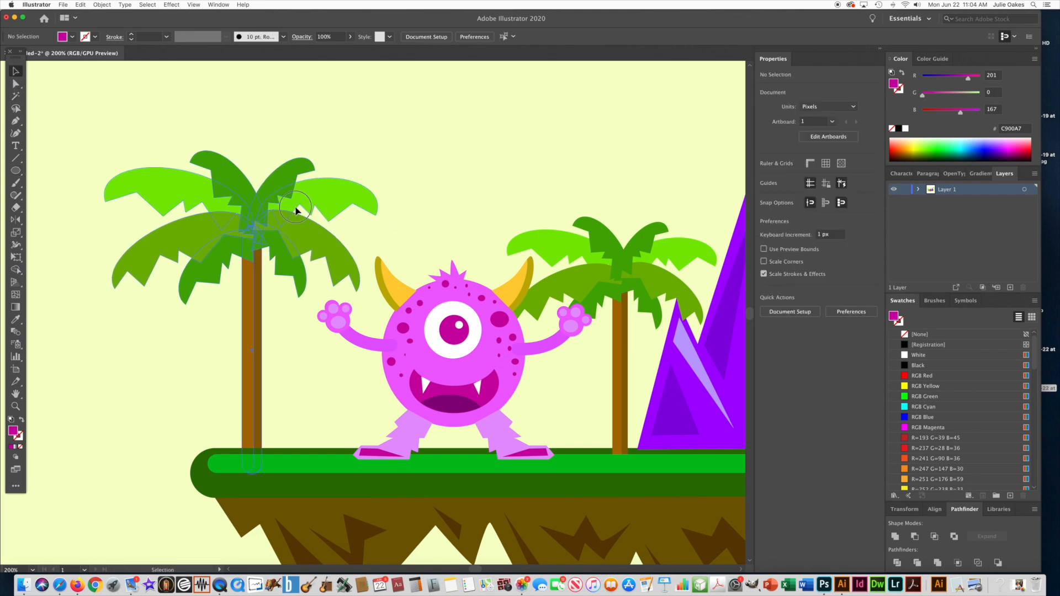
Move the palm trees on either side of the monster outward so they are clear of it
left_click(325, 256)
left_click_drag(324, 256, 185, 255)
left_click_drag(613, 285, 712, 280)
Select all parts of the monster without the island's grass shapes and group them
left_click_drag(286, 227, 586, 449)
left_click(290, 456, "shift")
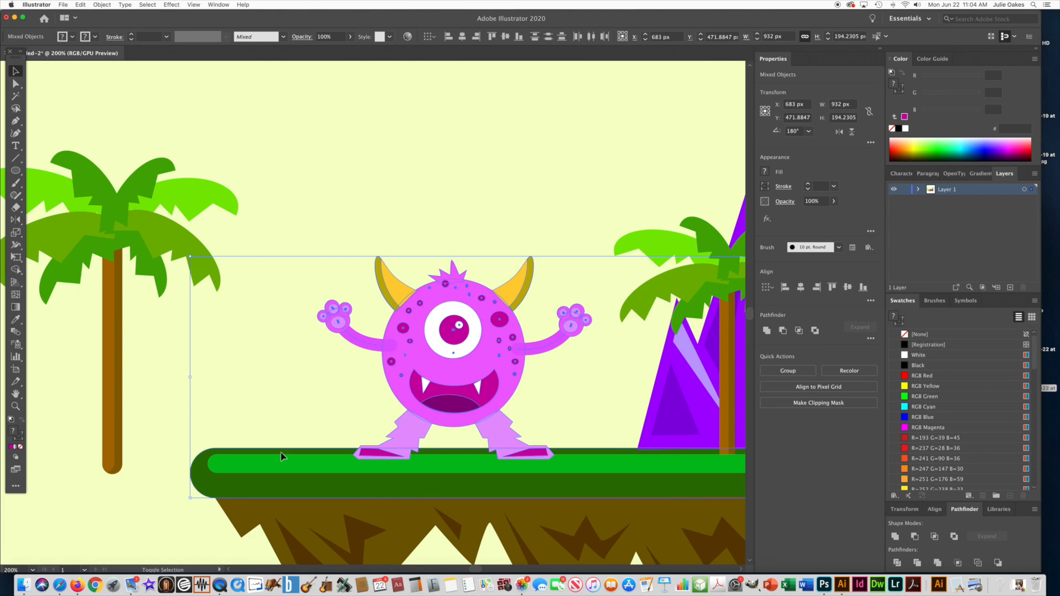
left_click(194, 470, "shift")
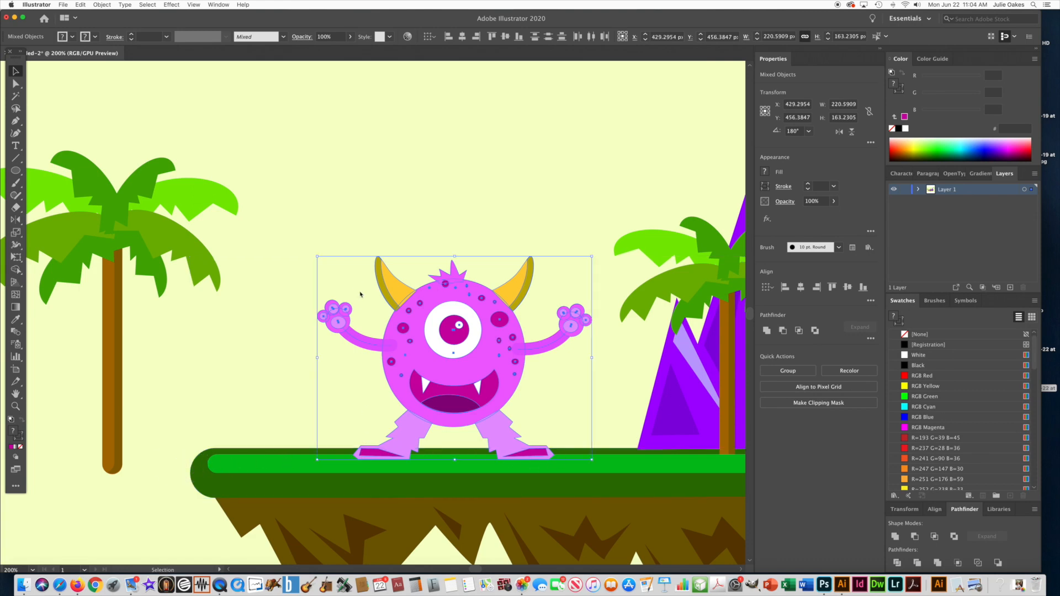
left_click(102, 5)
left_click(106, 43)
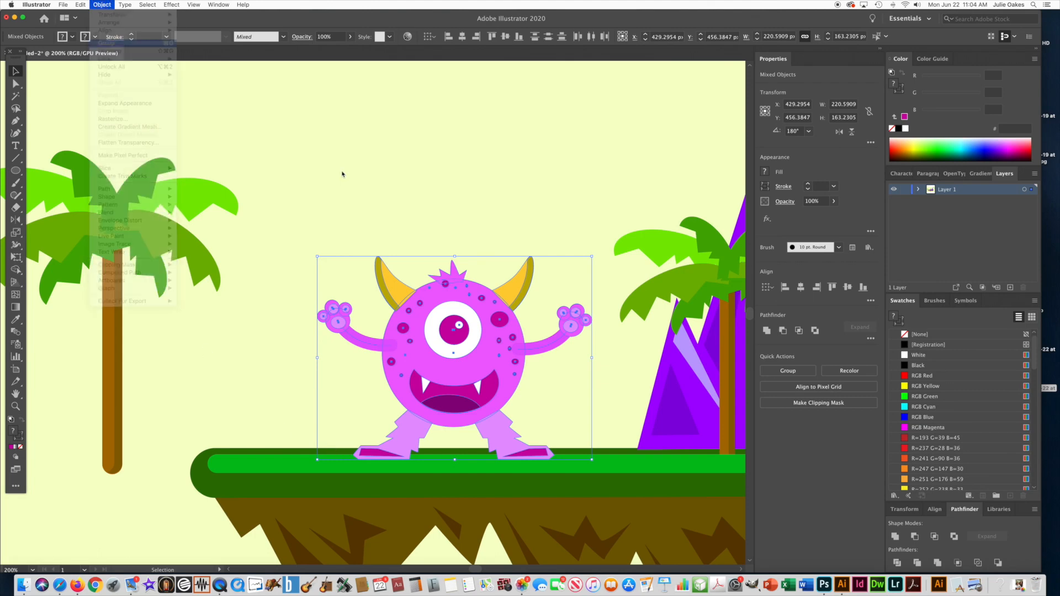
Arrange the left palm, the monster group and the middle palm close together on the island's left half, and deselect them
left_click_drag(452, 319, 465, 297)
key("super+minus")
key("super+minus")
key("super+minus")
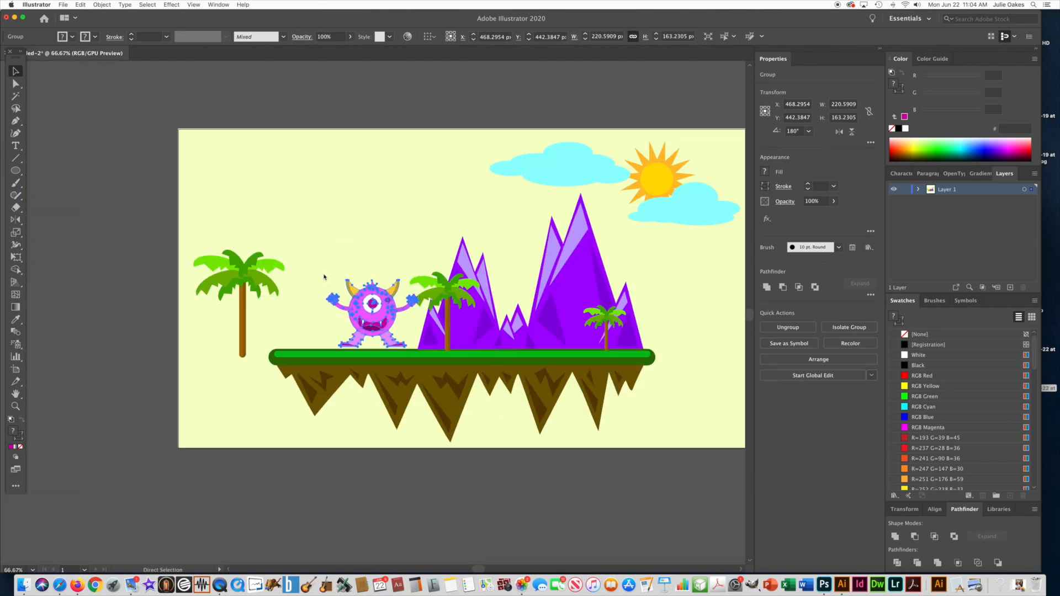
left_click_drag(355, 237, 383, 268)
left_click_drag(278, 308, 325, 304)
left_click_drag(397, 334, 381, 335)
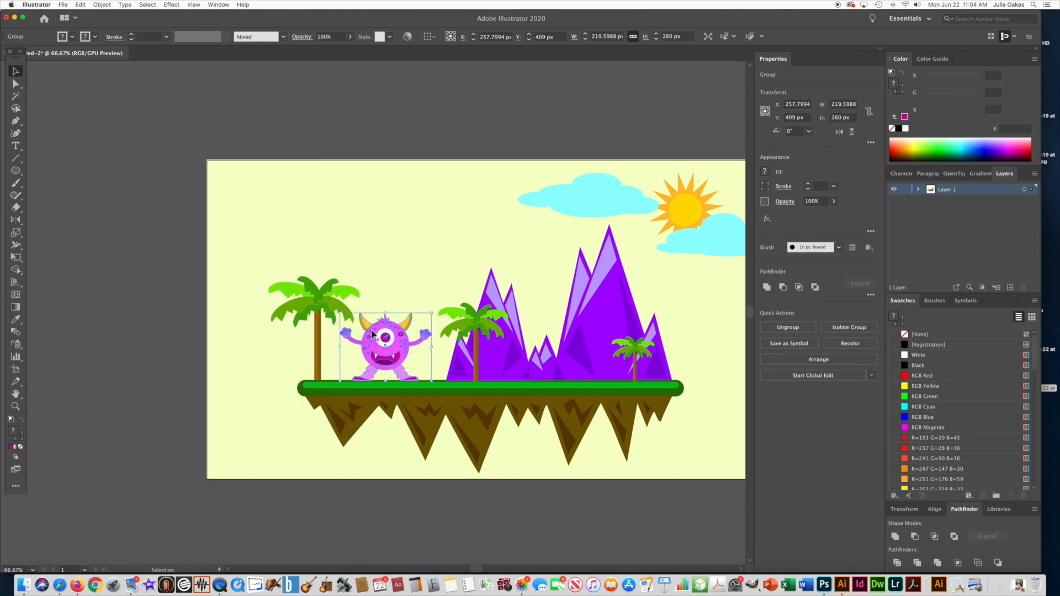
left_click_drag(473, 327, 444, 319)
left_click(386, 254)
left_click(407, 260)
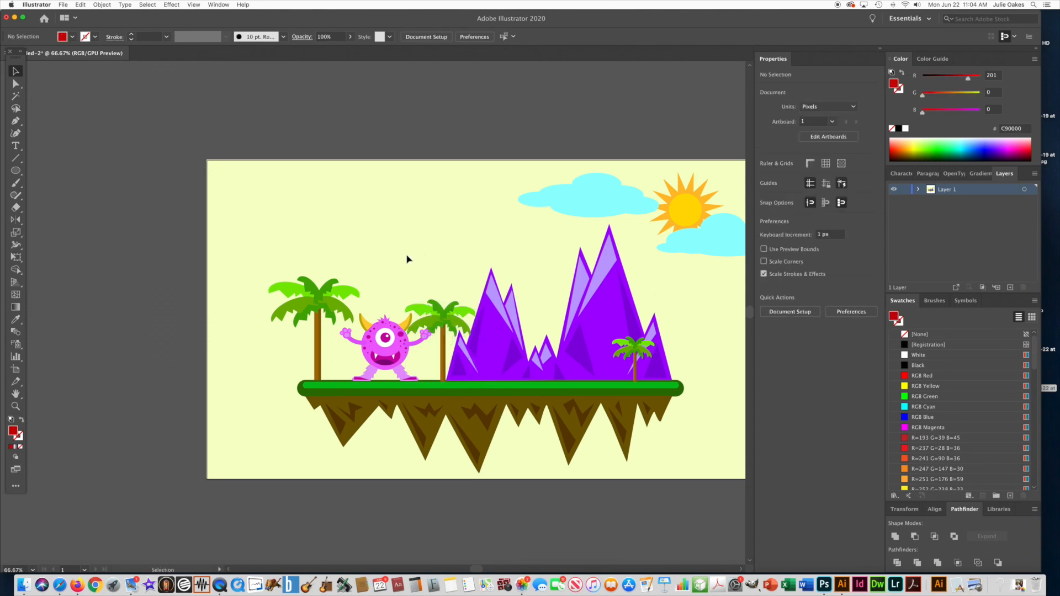
Duplicate the large upper cloud and place the copy just above the left palm, at about X 198, Y 234 px
key("space")
left_click_drag(433, 263, 390, 241)
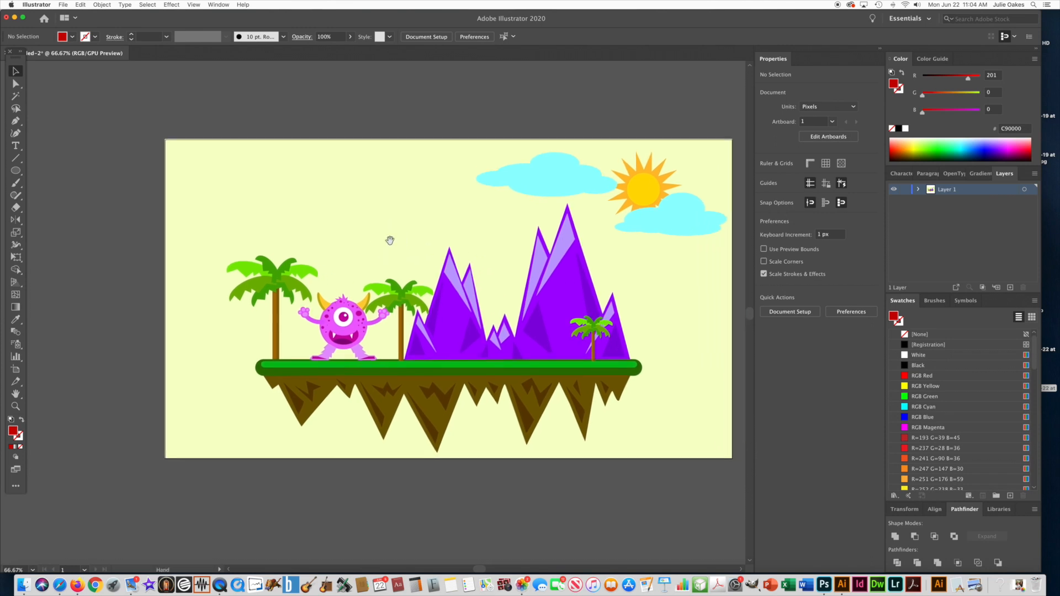
left_click(539, 181)
key("a")
key("v")
key("super+v")
left_click_drag(360, 311, 243, 243)
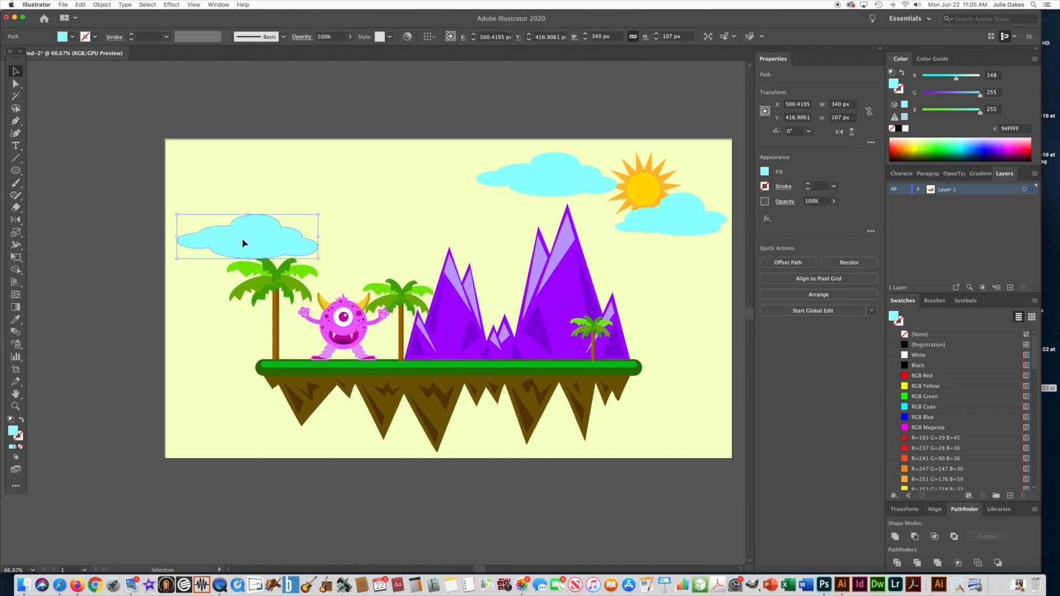
Bring the left palm tree to the front, ahead of the new cloud, and deselect it
left_click(240, 273)
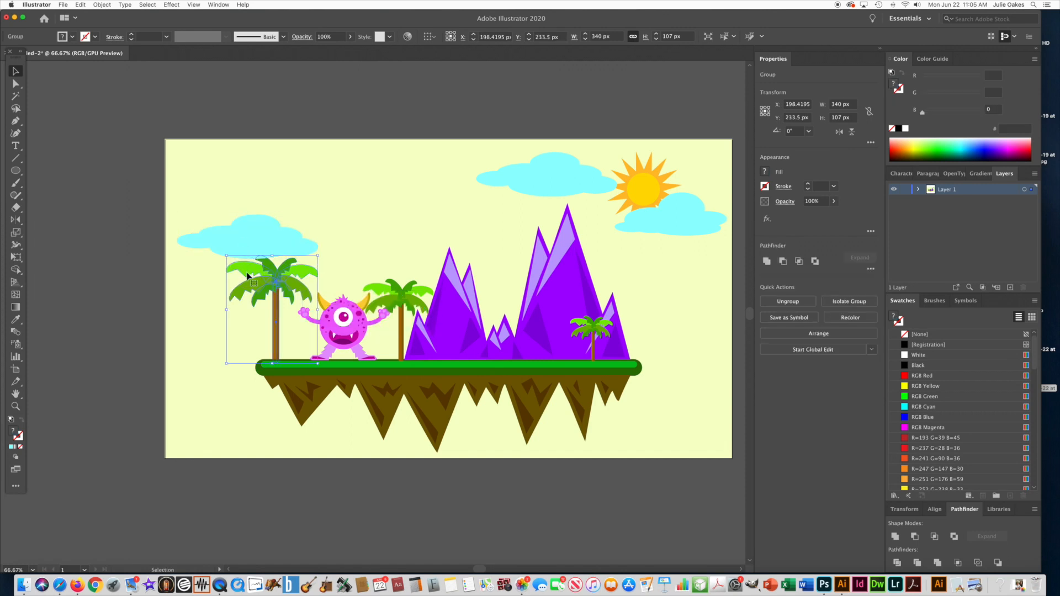
left_click(102, 5)
mouse_move(127, 23)
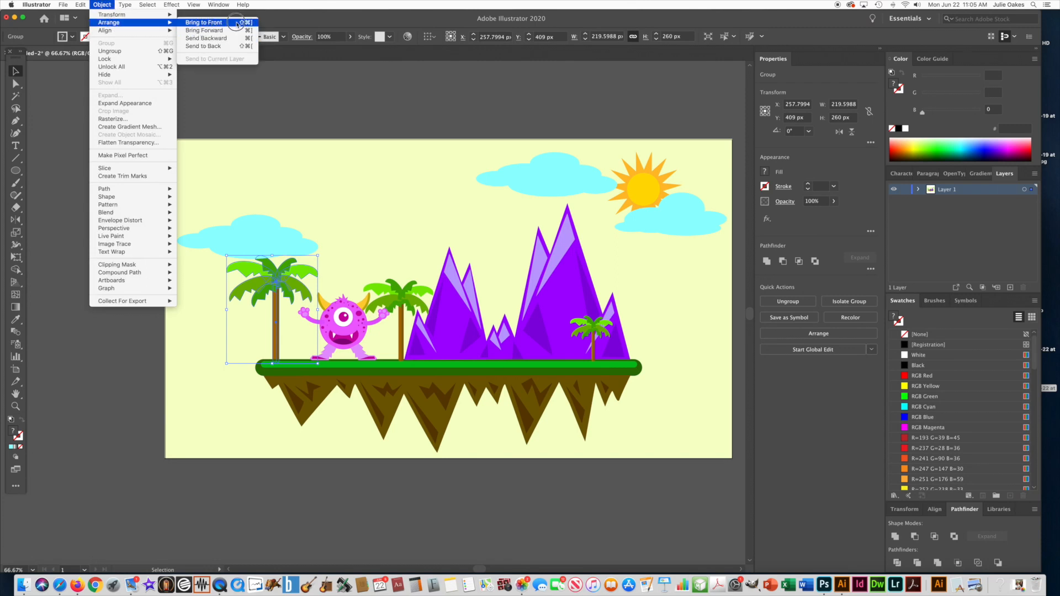
left_click(206, 22)
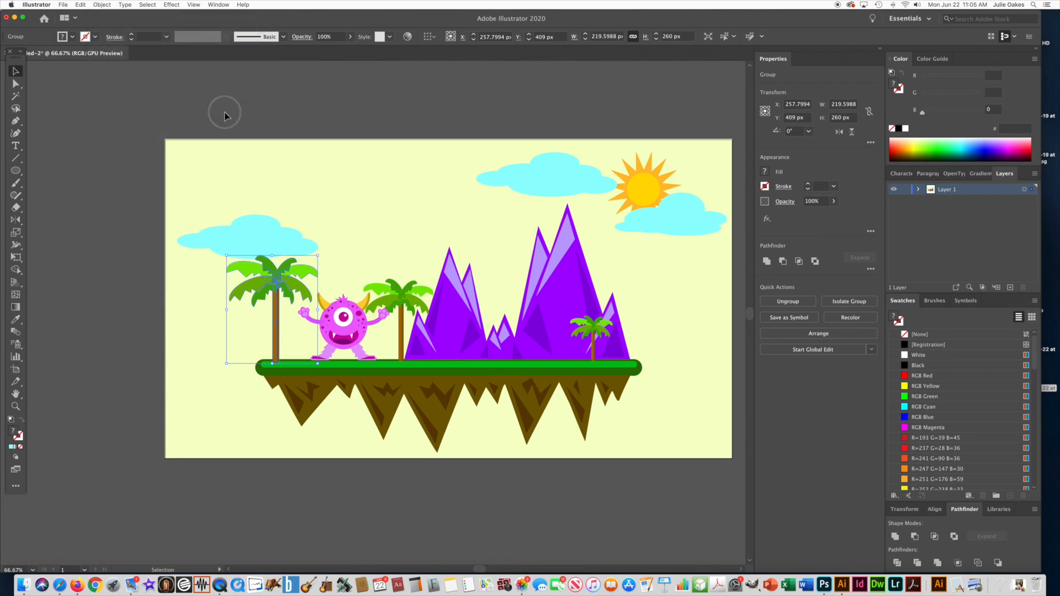
left_click(224, 112)
Duplicate the cloud below the sun, shrink the copy to about 185 by 56 px, and place it above and right of the left cloud
left_click(664, 223)
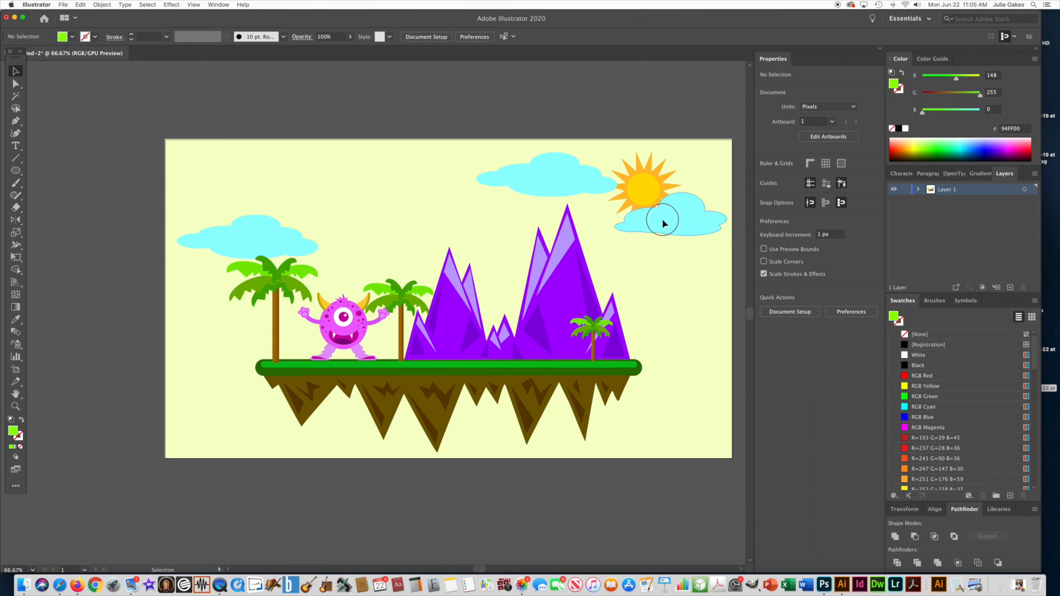
key("super+c")
key("super+v")
left_click_drag(383, 309, 351, 205)
left_click(329, 124)
left_click(364, 216)
left_click_drag(399, 233, 329, 205)
left_click(366, 117)
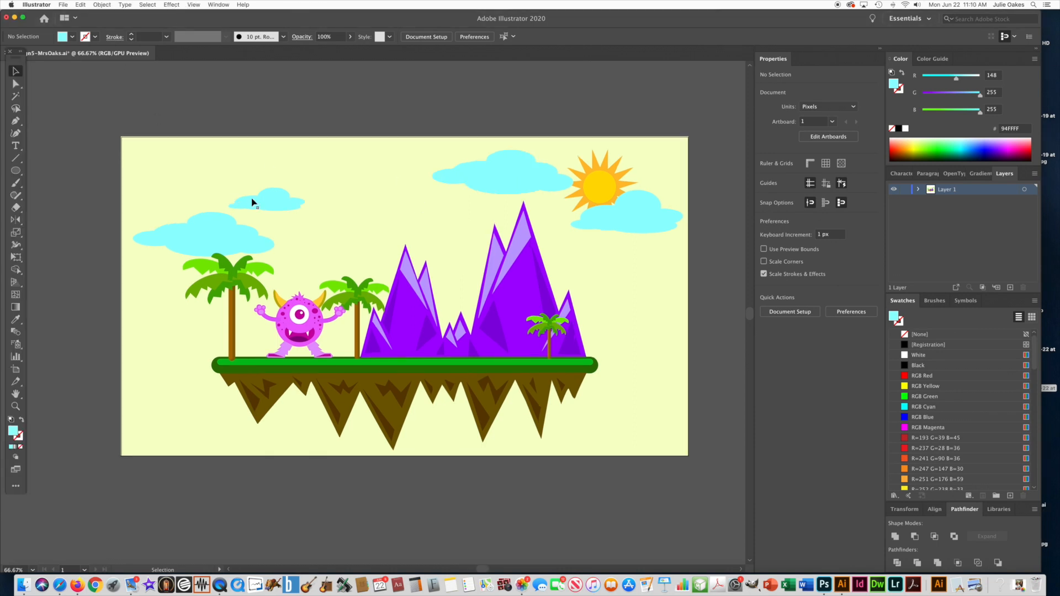
Duplicate the small cloud, place the copy to its left above the large left cloud, and reflect it across the vertical axis
left_click(252, 199)
key("super+c")
key("super+v")
left_click_drag(376, 317, 189, 186)
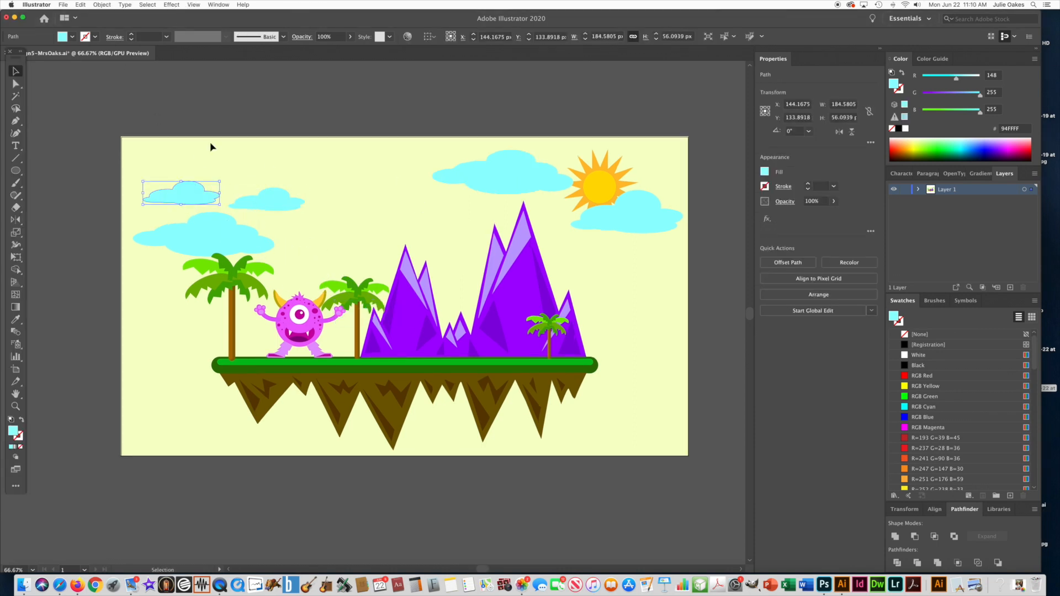
double_click(16, 220)
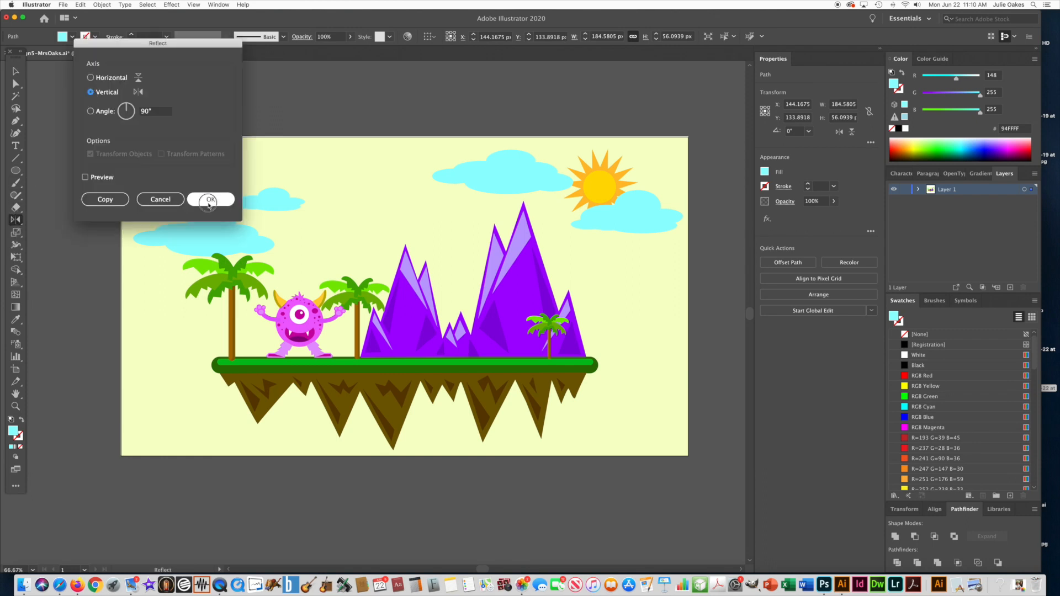
left_click(211, 200)
Paste another small cloud, place it overlapping the top of the reflected one, and deselect it
left_click(15, 71)
key("super+v")
left_click_drag(381, 310, 219, 166)
left_click(251, 118)
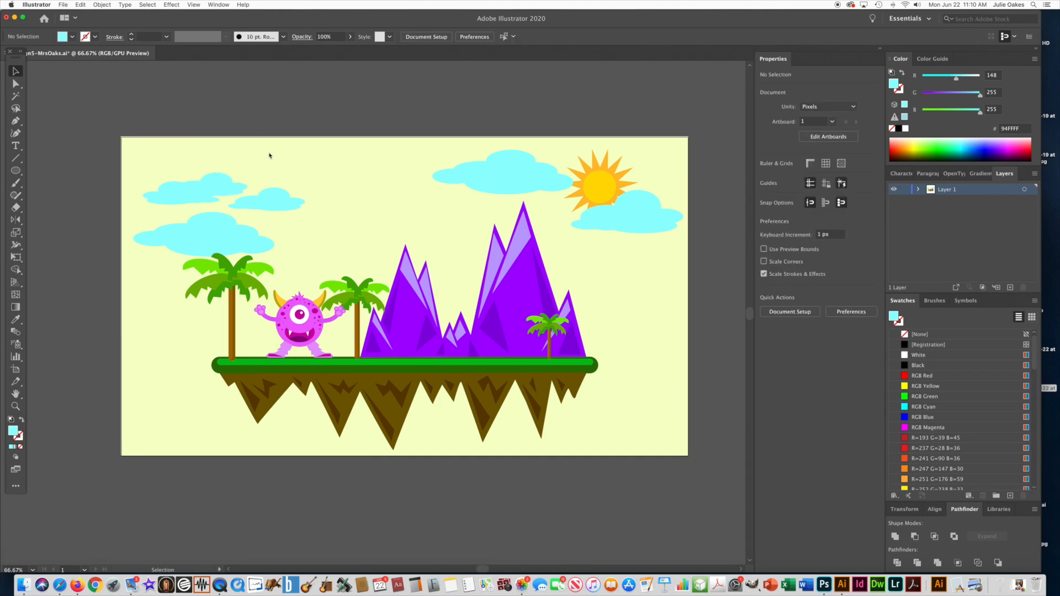
Create a 24-point star with radii of 25 px and 30 px between the mountain peaks using the Star tool
left_click(15, 120)
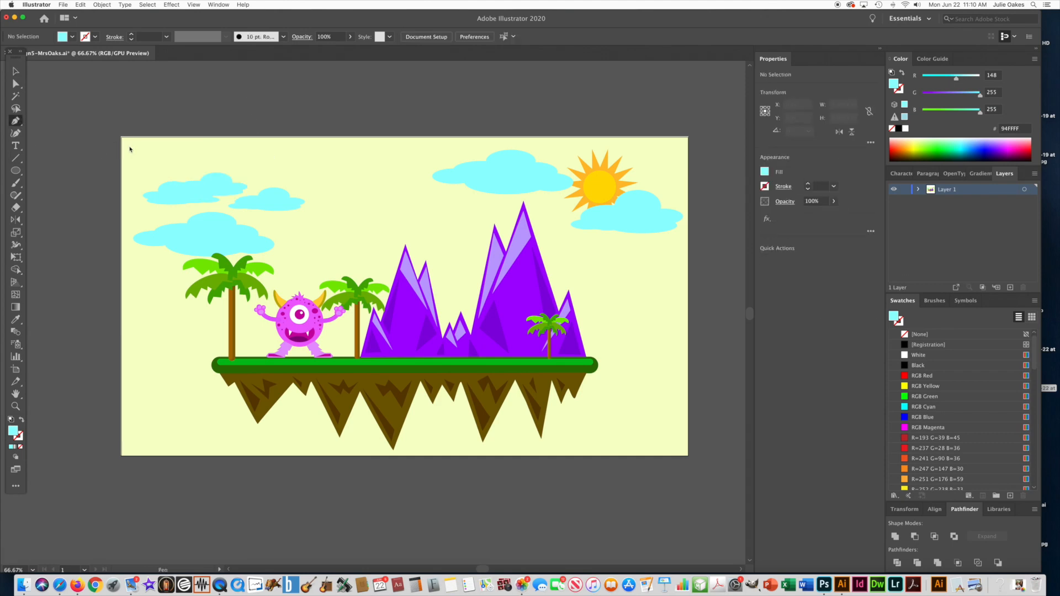
left_click_drag(16, 171, 50, 223)
left_click(457, 264)
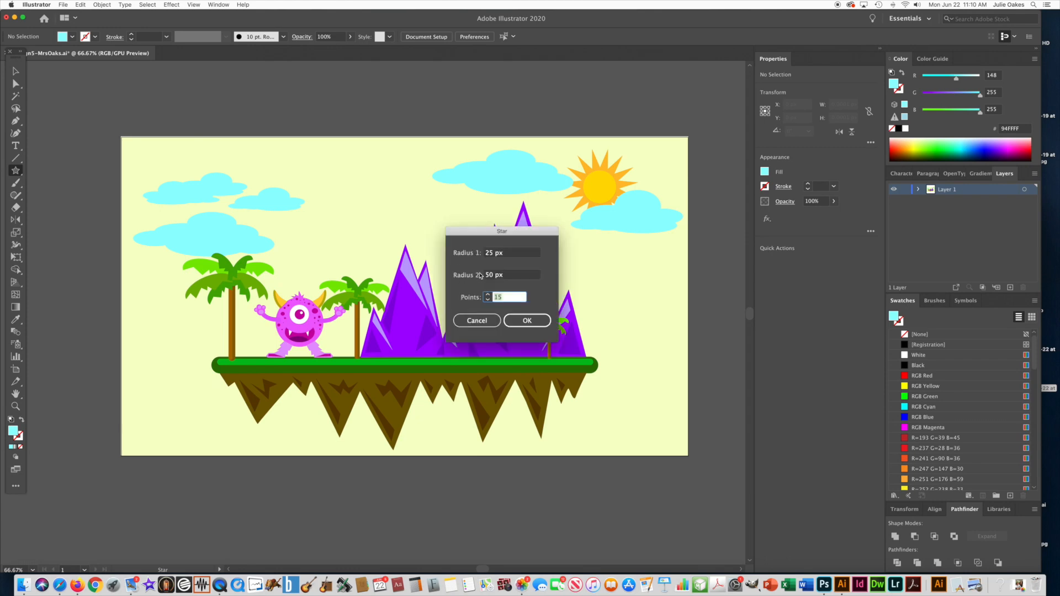
double_click(491, 276)
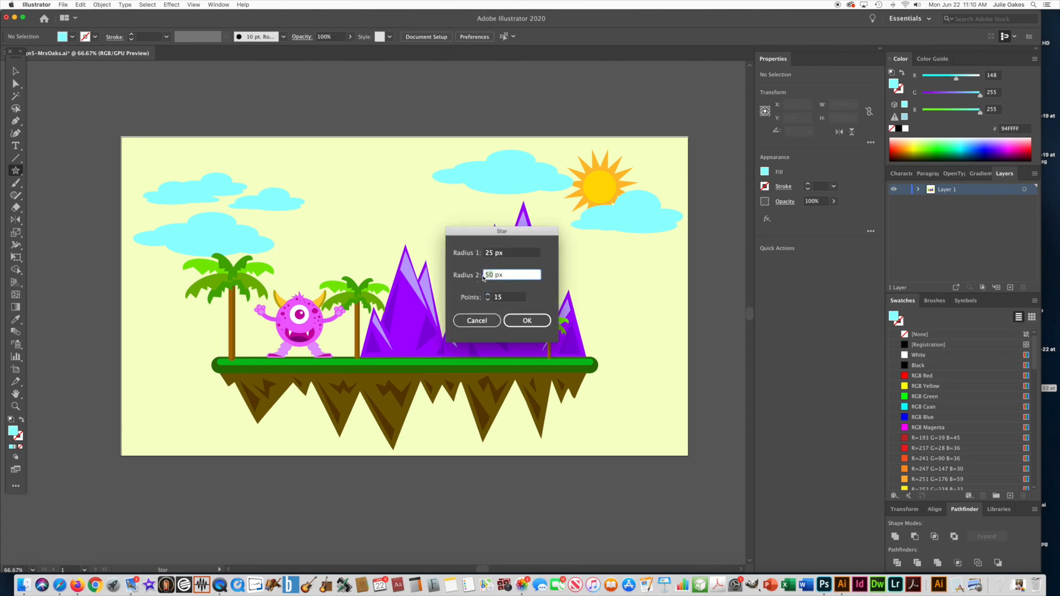
type("30")
left_click(488, 296)
left_click(488, 296)
left_click(488, 296)
left_click(488, 296)
left_click(488, 296)
left_click(487, 296)
left_click(488, 296)
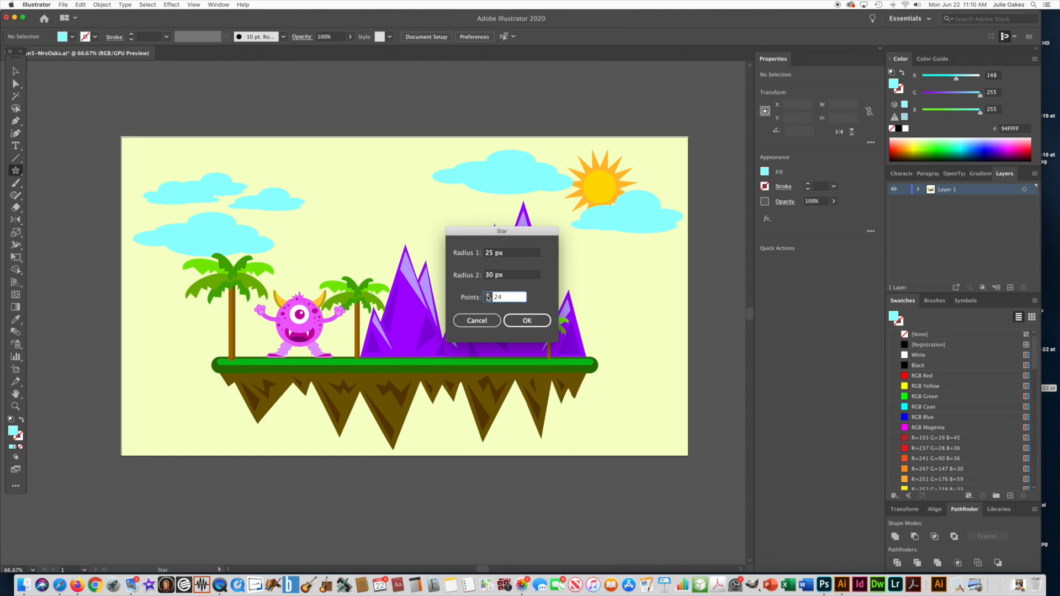
key("Return")
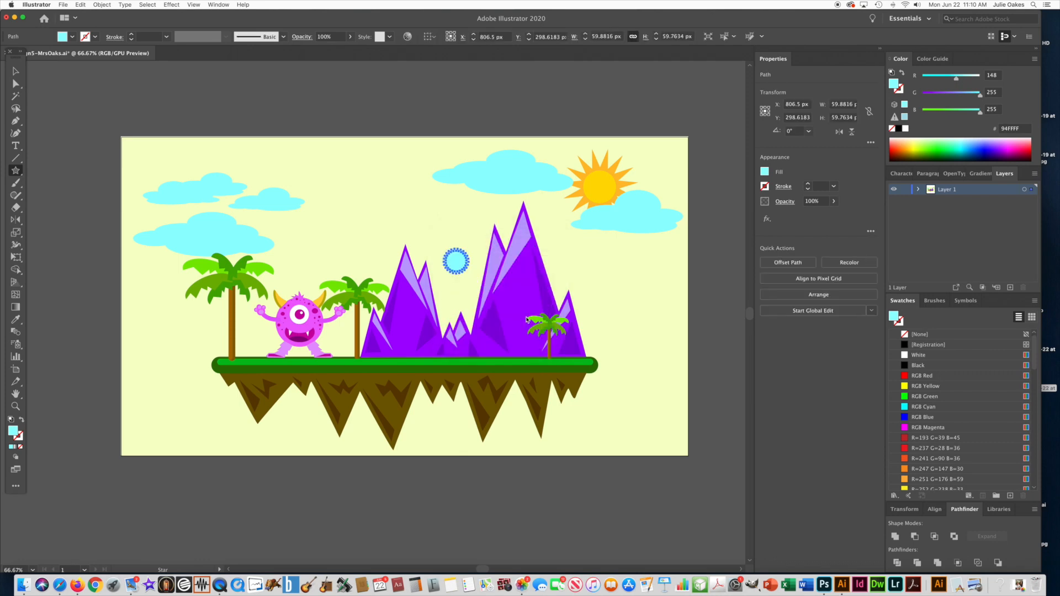
Enlarge the star proportionally to about 113 px wide and fill it with dark green 008A1A
key("v")
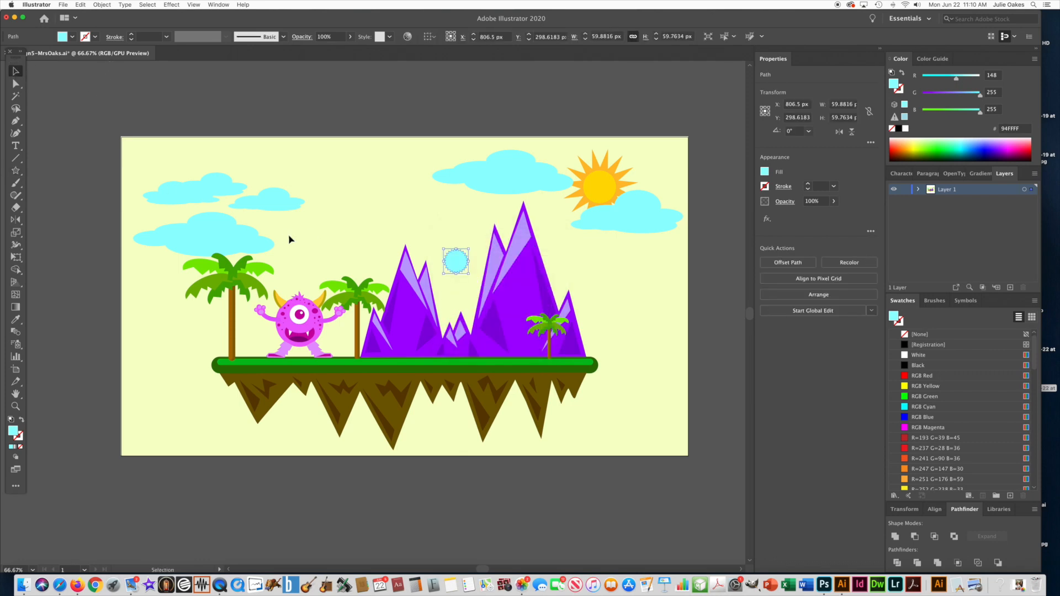
left_click_drag(470, 275, 491, 296)
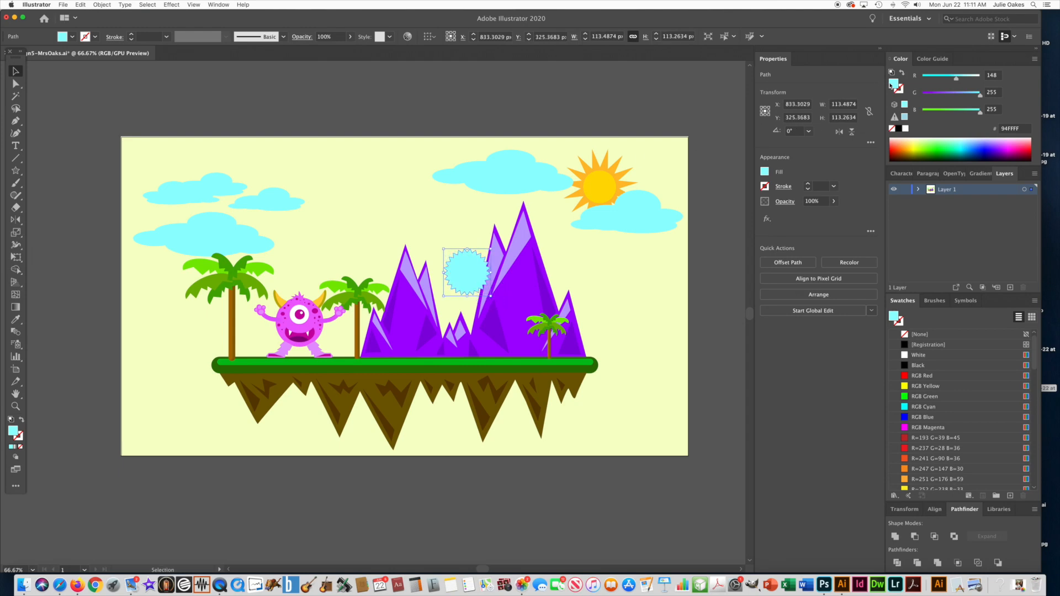
left_click(945, 148)
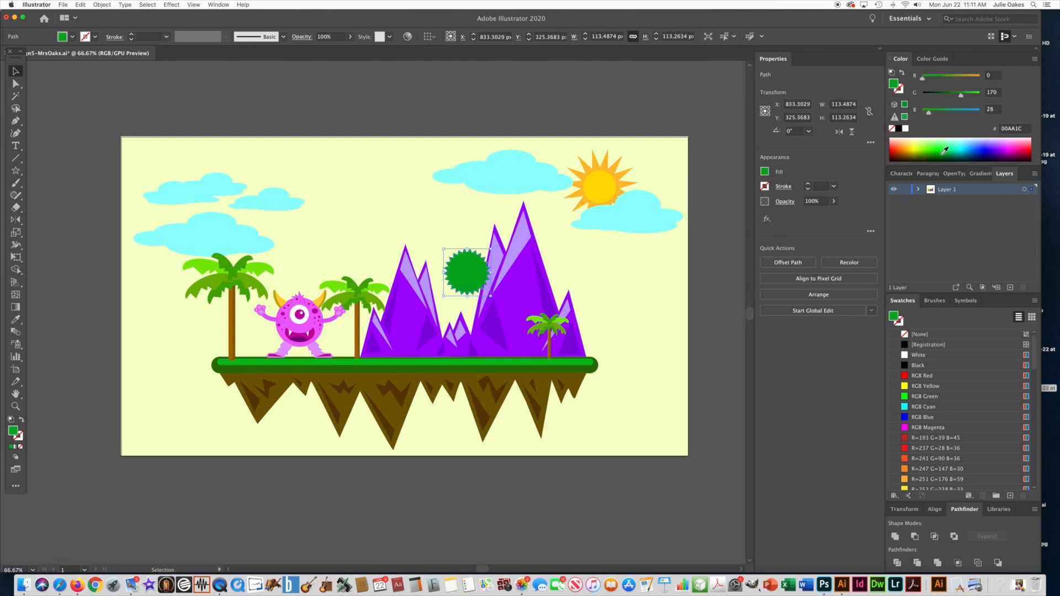
left_click(945, 150)
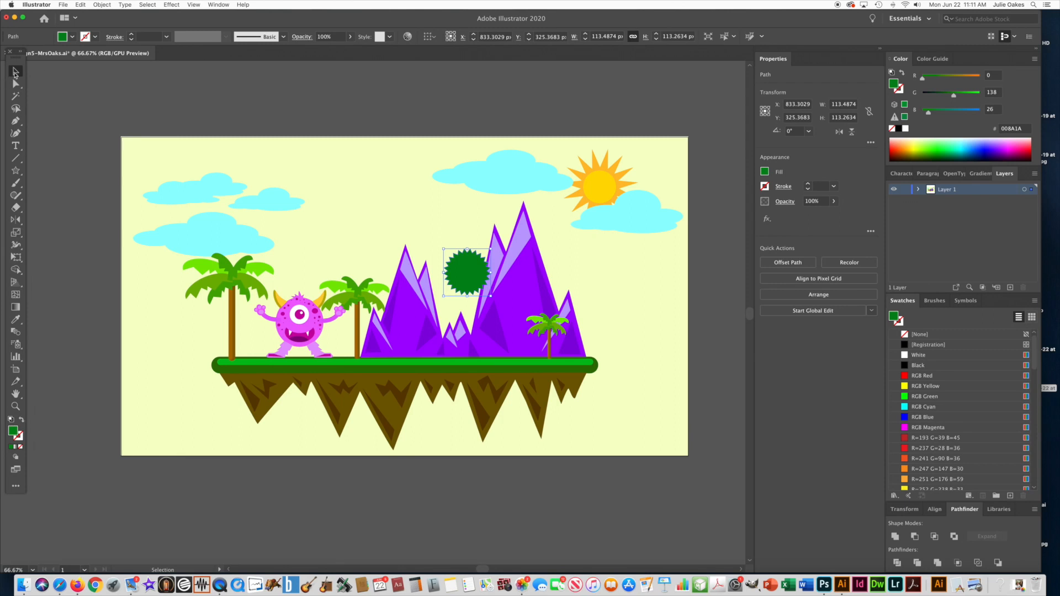
Move the green star to the open sky beside the mountains and draw a 172 × 54 px rectangle over its lower part
left_click_drag(464, 276, 617, 312)
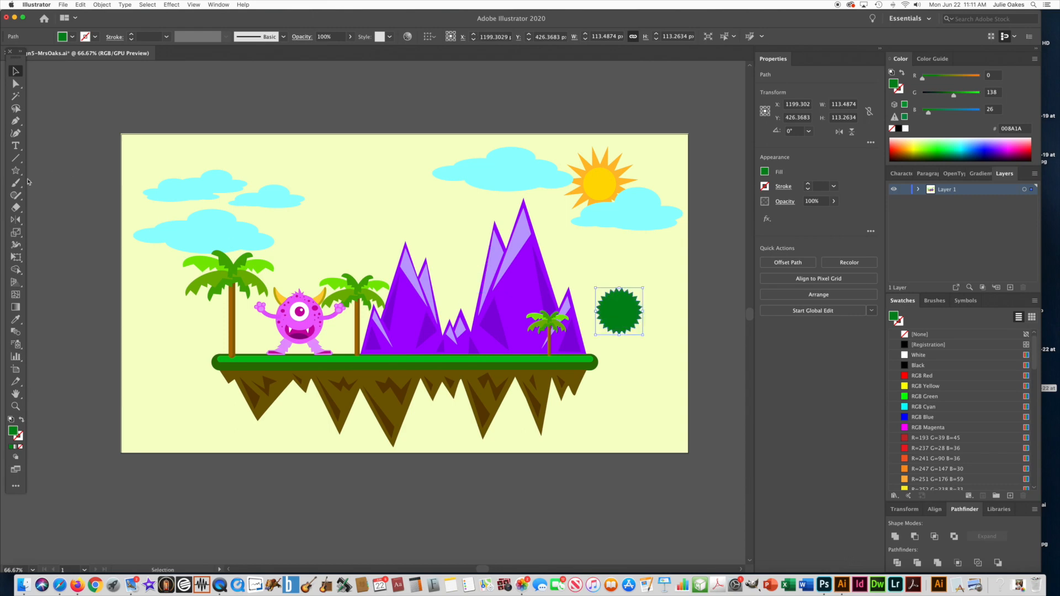
left_click_drag(15, 170, 39, 171)
left_click_drag(656, 338, 584, 316)
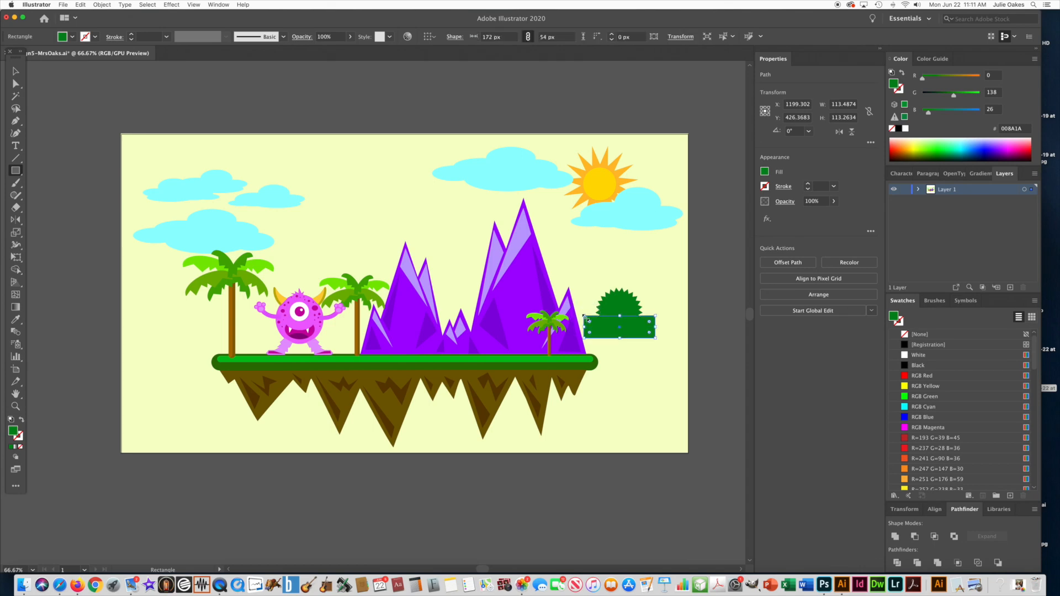
key("v")
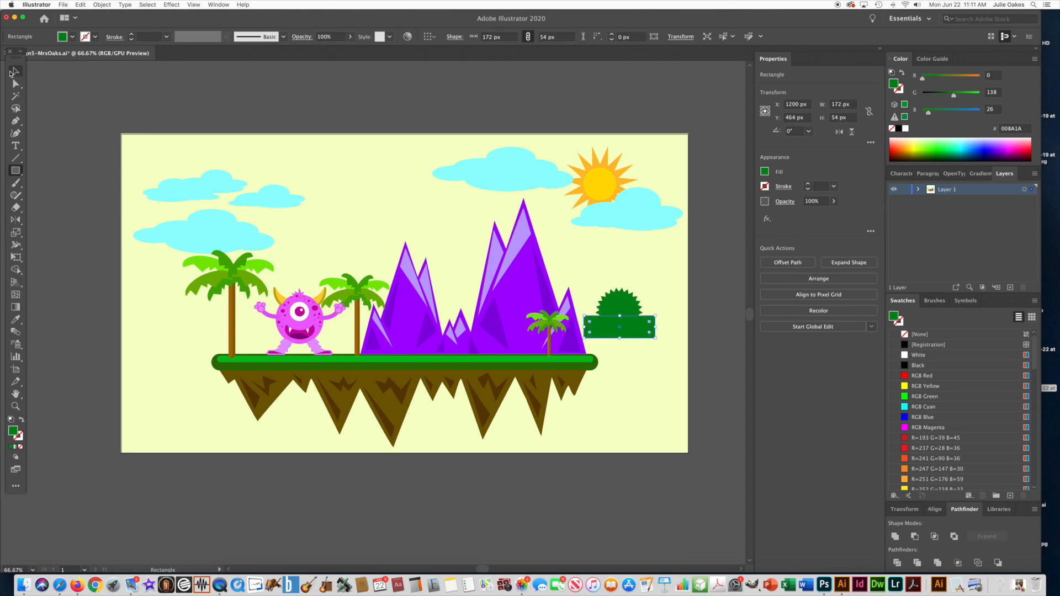
Cut away the rectangle and the star's lower part with the Shape Builder tool, leaving only the spiky dome, and deselect it
left_click(632, 307, "shift")
left_click(15, 269)
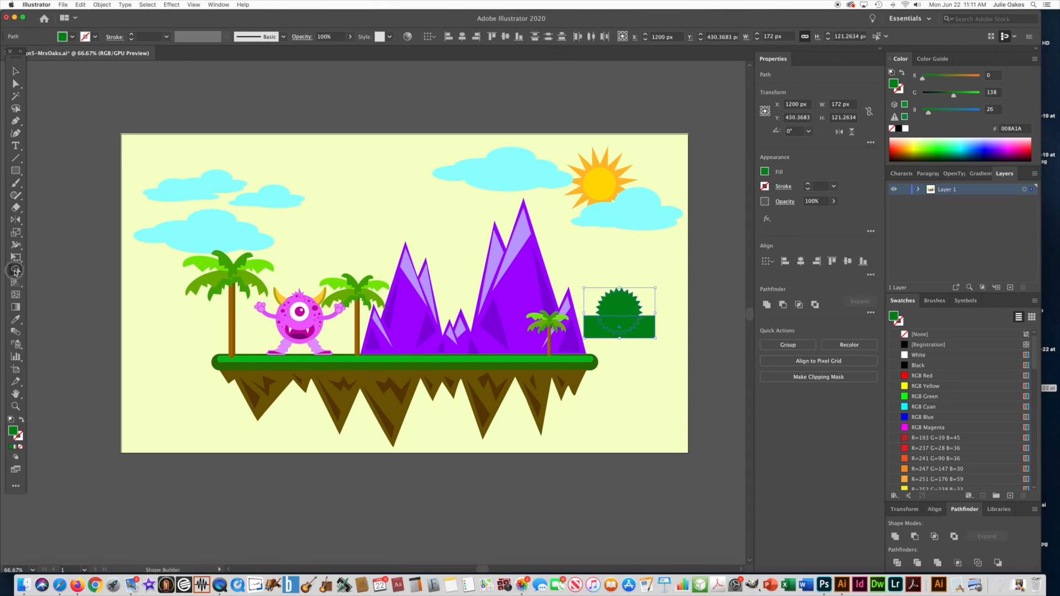
left_click(588, 331, "alt")
left_click(617, 325, "alt")
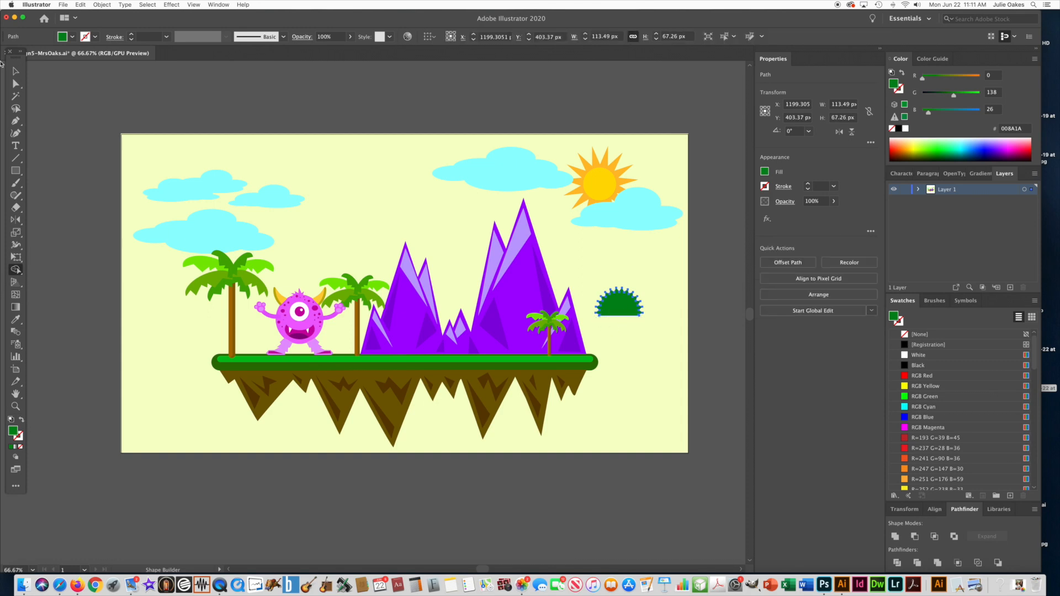
left_click(16, 71)
left_click(270, 105)
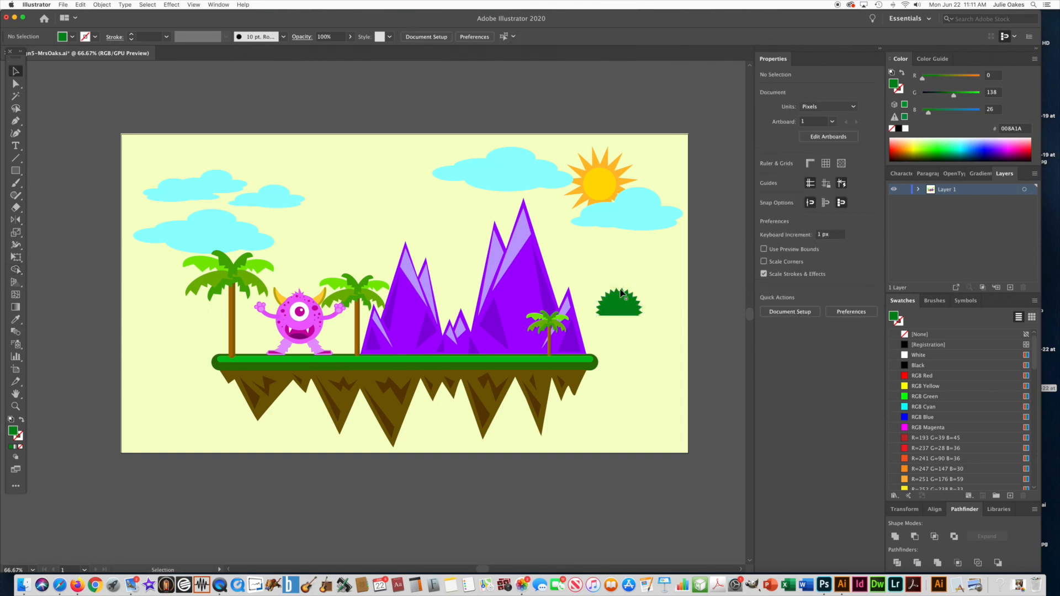
Draw a jagged highlight inside the bush with the Pen tool and fill it with light green 0AC900
left_click(619, 313)
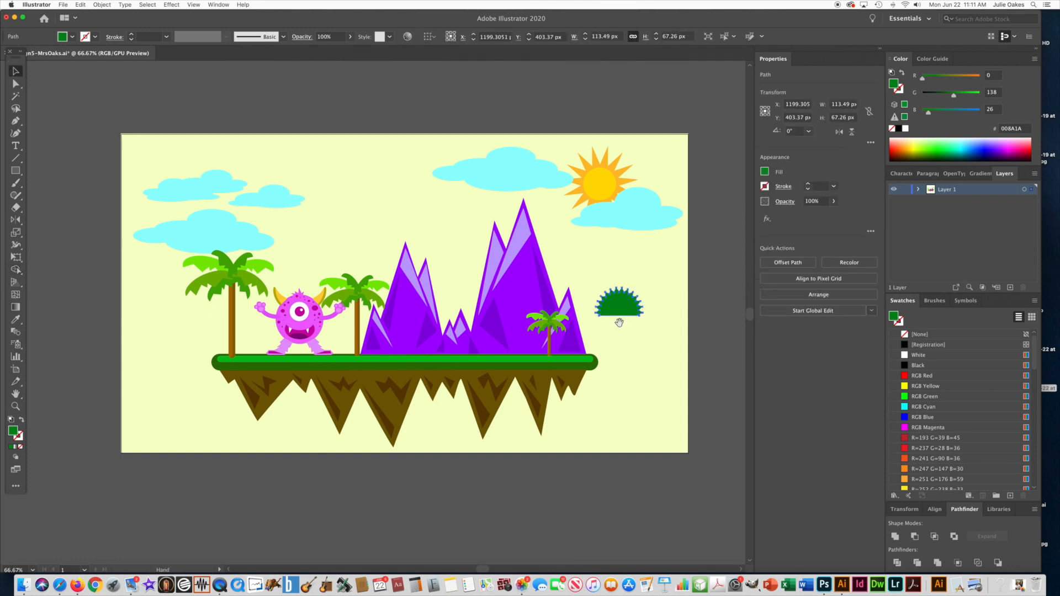
left_click(621, 315, "super")
left_click_drag(313, 319, 558, 295)
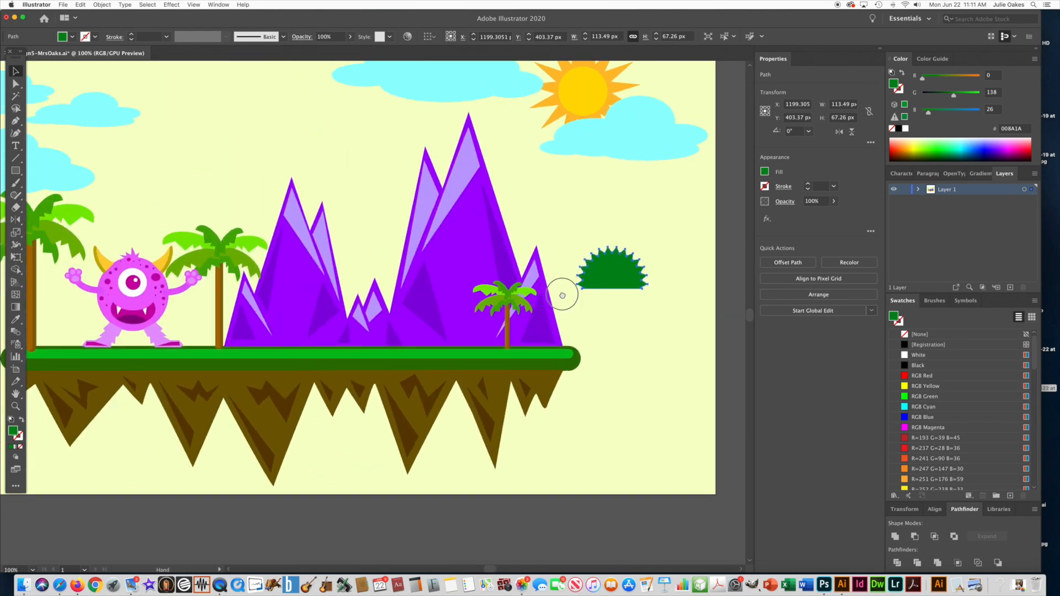
left_click(16, 120)
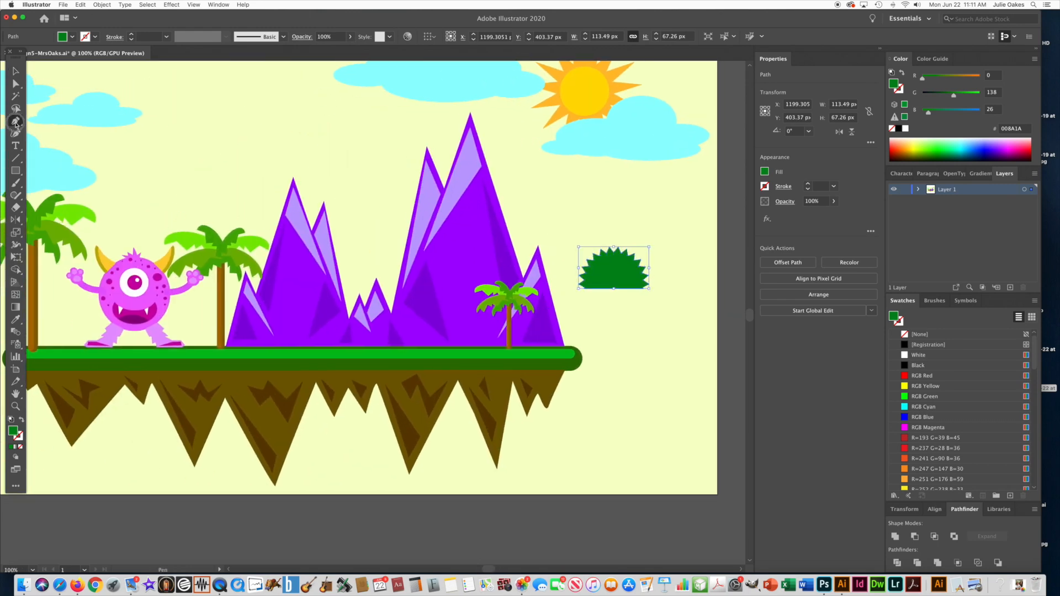
left_click(625, 265, "super")
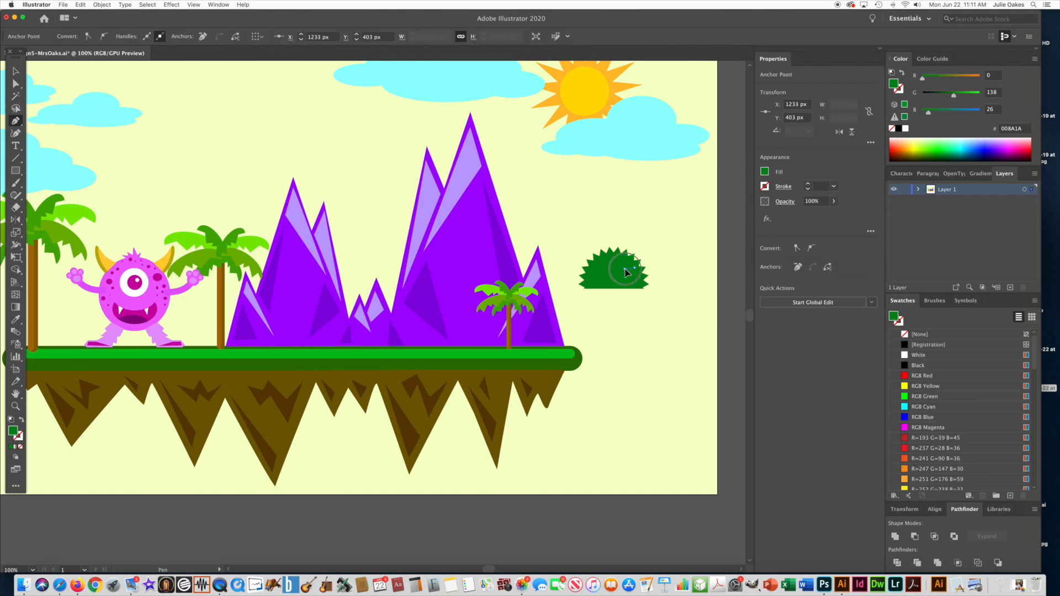
left_click(608, 258)
left_click(635, 281)
left_click_drag(939, 142, 940, 149)
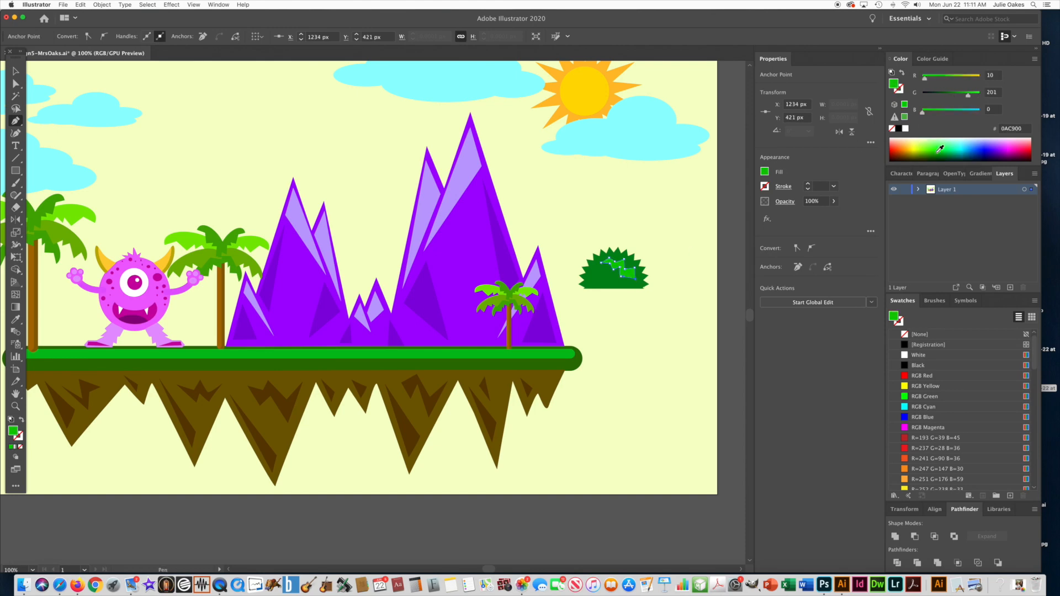
Group the highlight with the bush and place the group on the island in front of the tall mountain
left_click(16, 71)
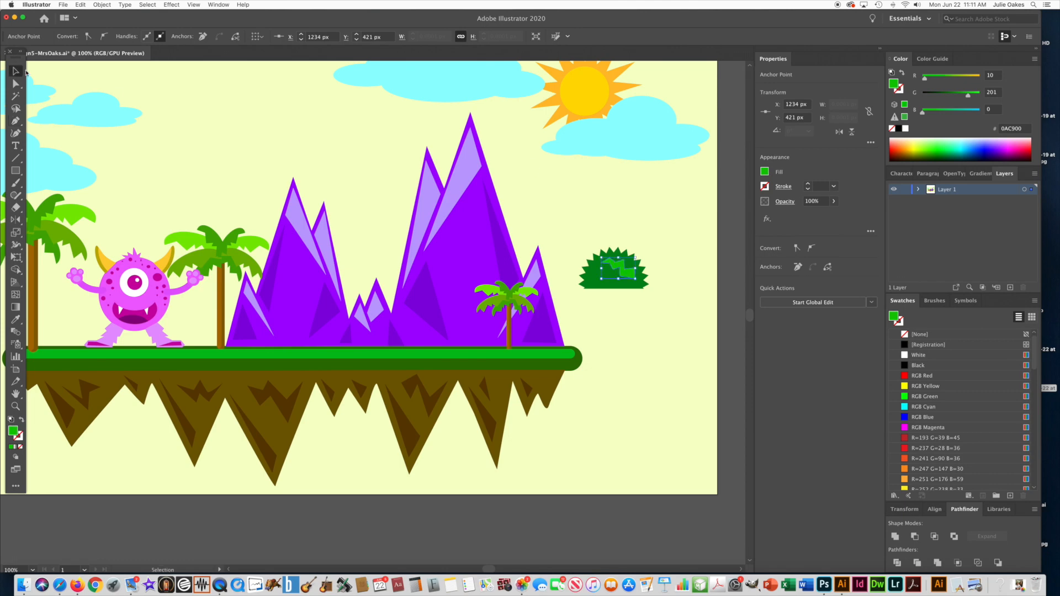
left_click(588, 274)
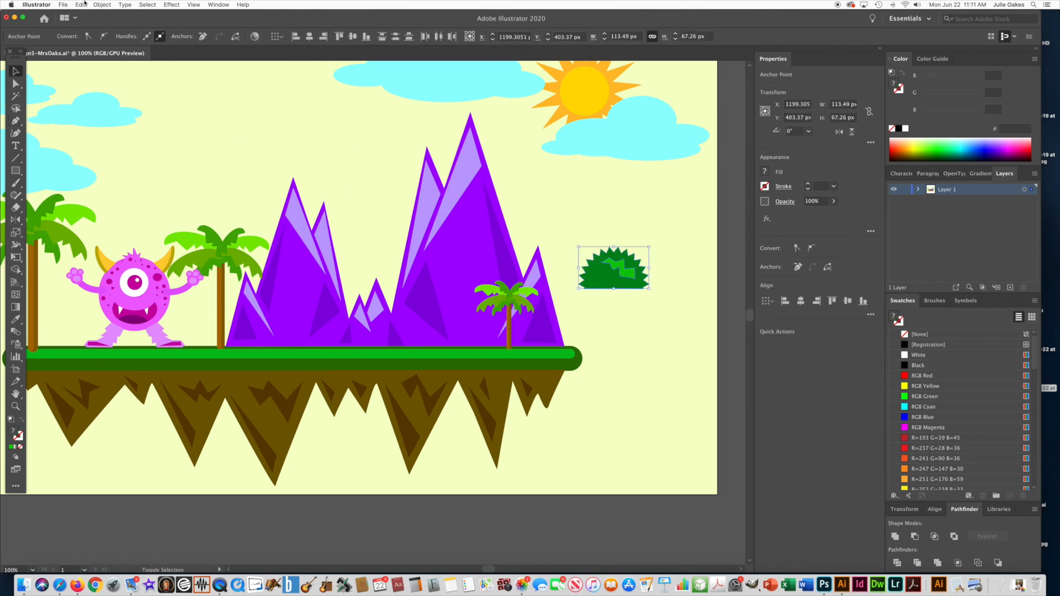
left_click(102, 5)
left_click(121, 48)
left_click(545, 168, "alt+super")
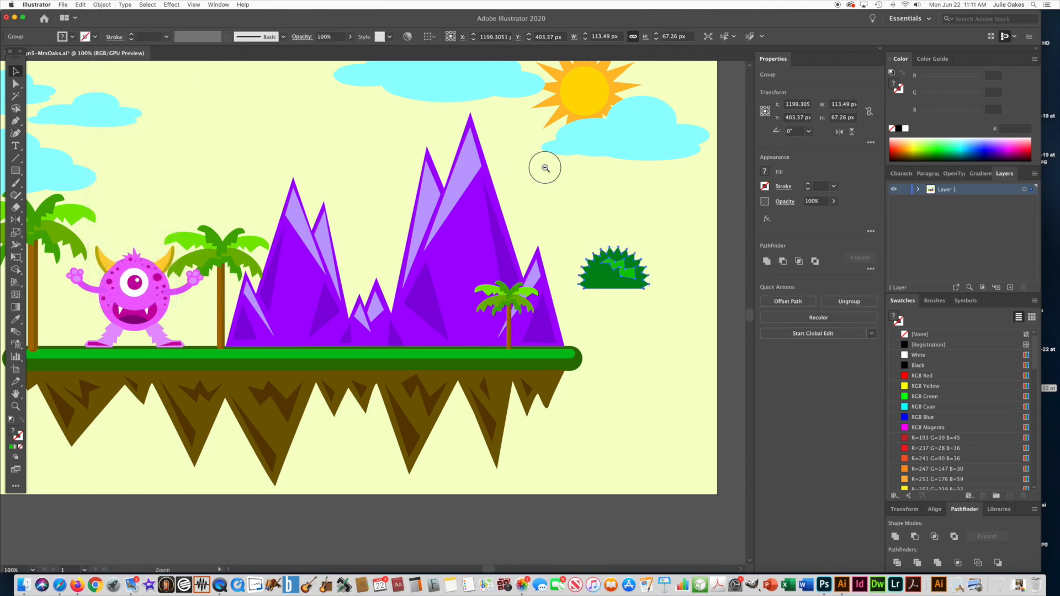
left_click_drag(395, 304, 622, 193)
left_click_drag(659, 272, 538, 309)
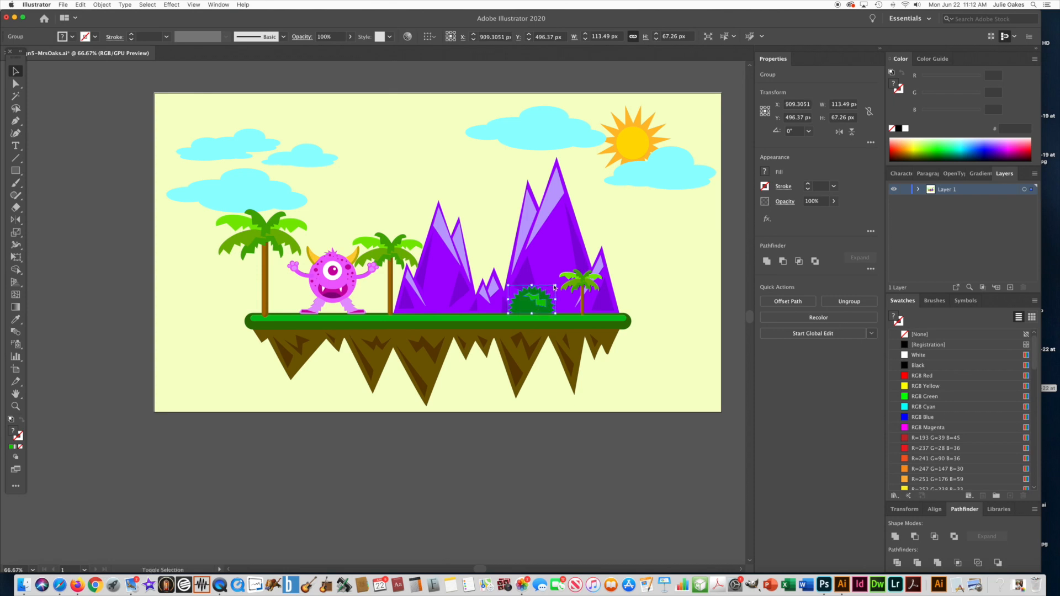
Duplicate the bush, place a smaller copy at the base of the leftmost palm tree, and deselect it
key("super+c")
key("super+v")
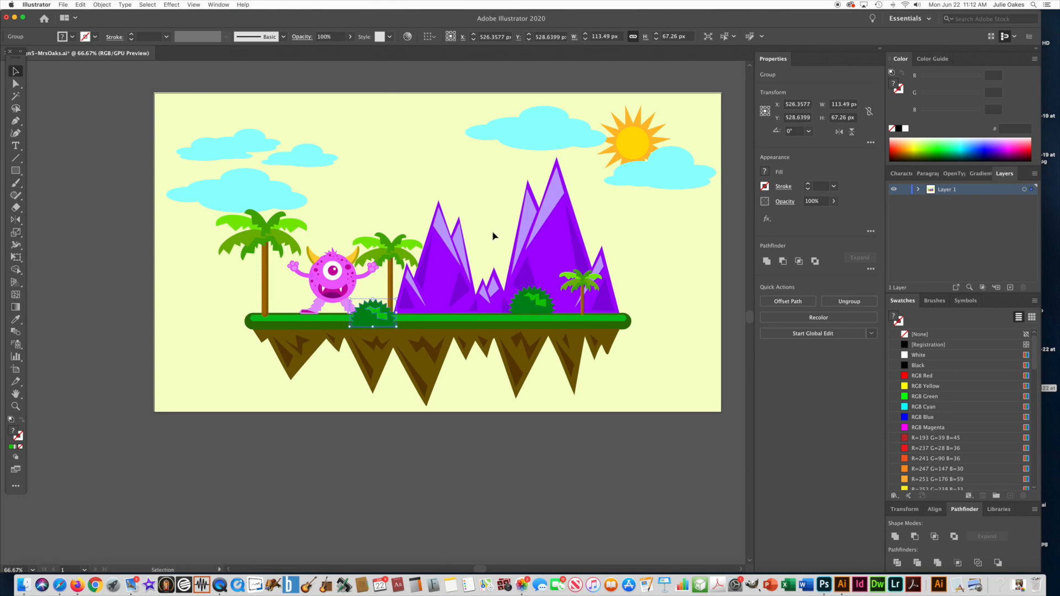
left_click_drag(371, 325, 267, 316)
left_click(209, 295)
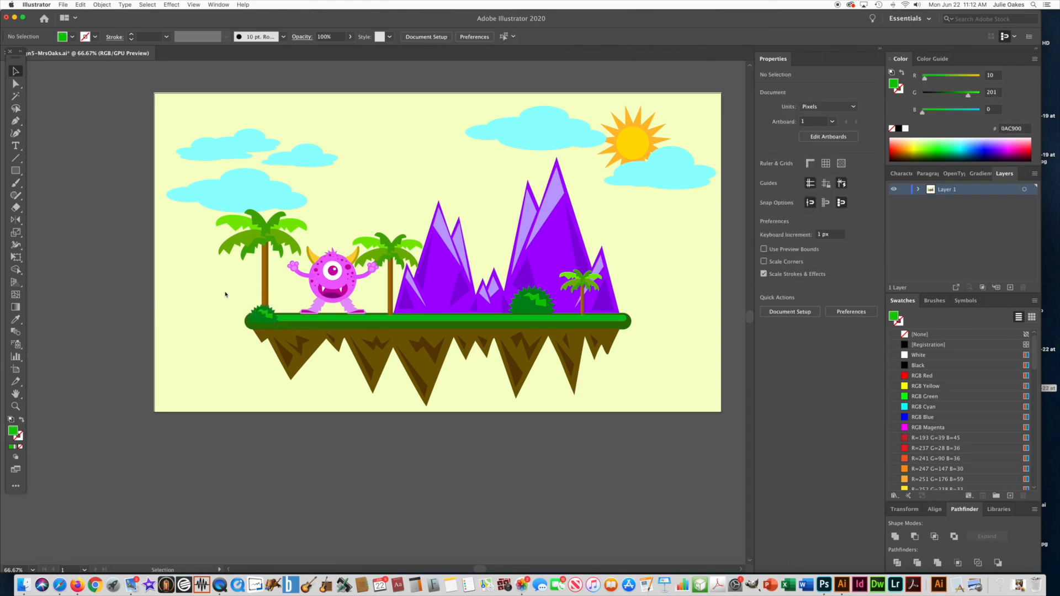
Paste another bush at full size and place it at the base of the palm tree beside the monster
key("super+v")
left_click_drag(374, 316, 399, 306)
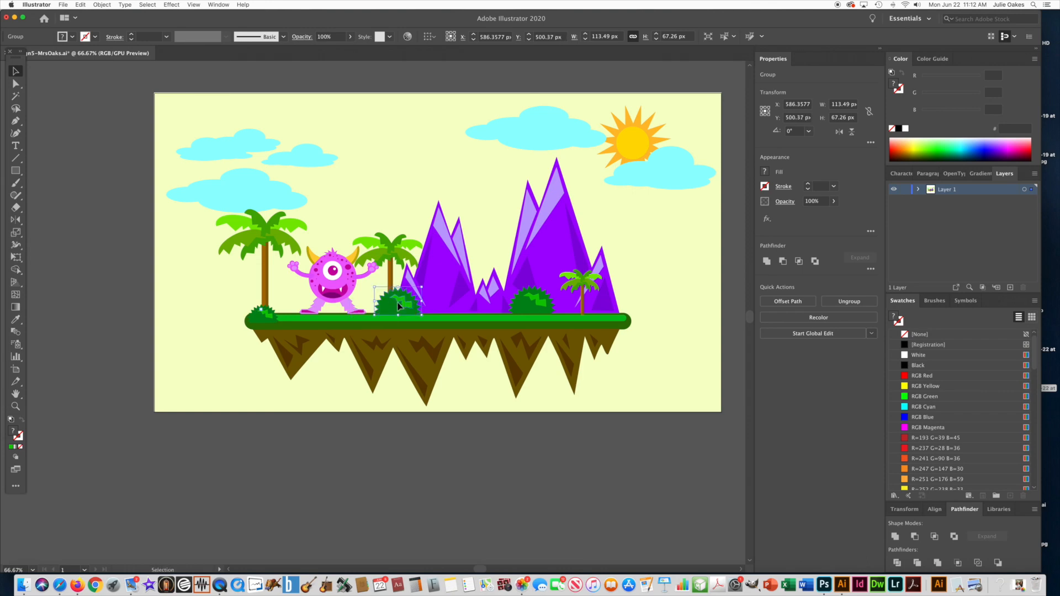
left_click(635, 250)
Paste two more bushes and place them at reduced size on either side of the small palm tree
key("super+v")
left_click_drag(397, 299, 622, 301)
left_click(672, 278)
key("super+v")
left_click_drag(349, 299, 572, 312)
left_click(663, 263)
left_click_drag(325, 395, 308, 395)
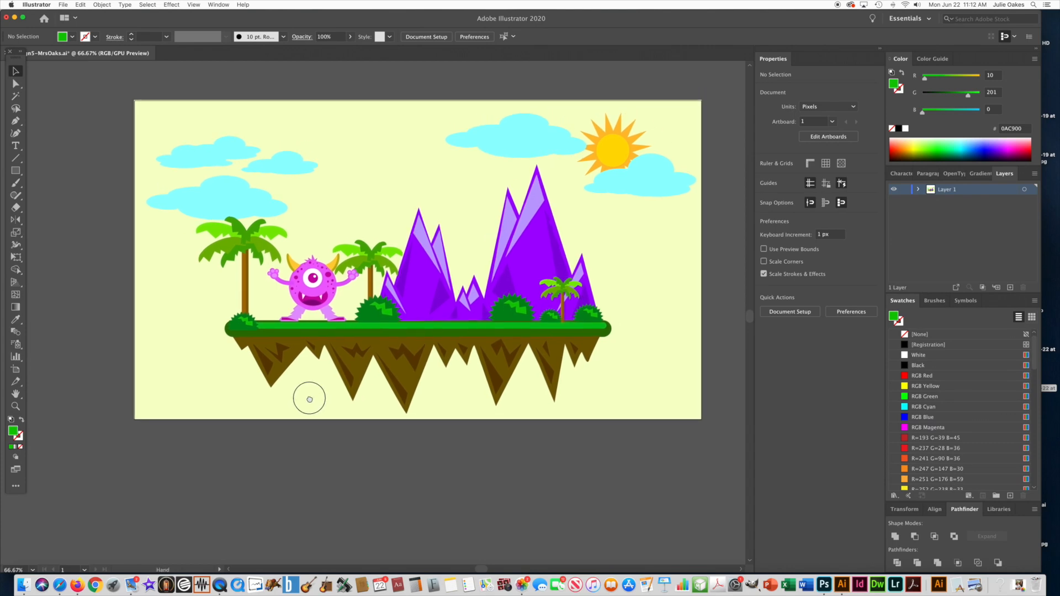
Duplicate the small cloud and place the copy overlapping the left end of the upper-left cloud cluster
left_click(282, 167)
key("super+c")
key("super+v")
left_click_drag(370, 305, 170, 147)
left_click(82, 164)
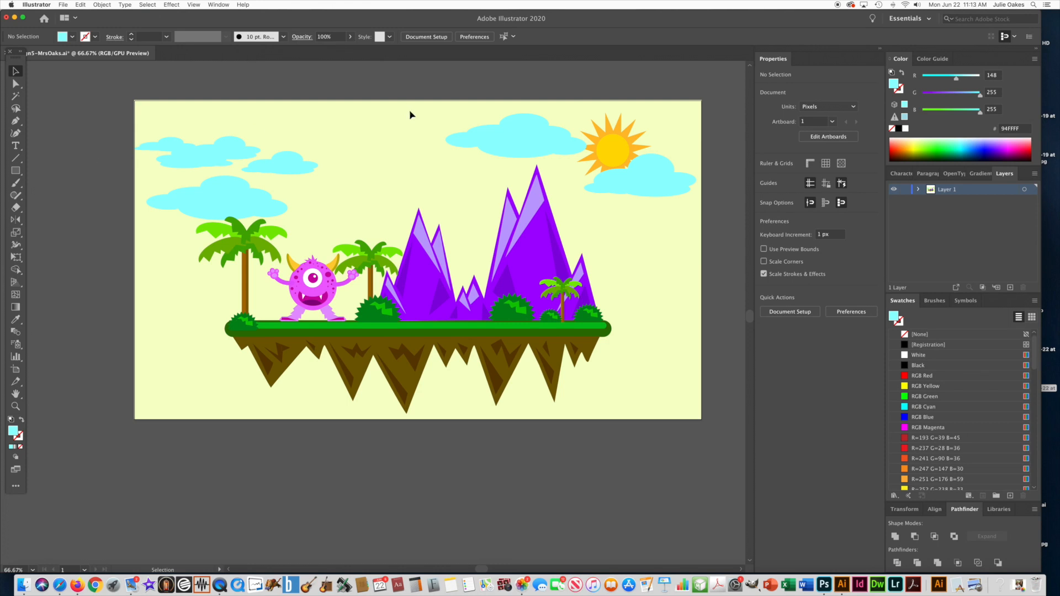
Paste another small cloud above the upper-left cluster and reflect it across the vertical axis
key("cmd+v")
left_click_drag(375, 312, 208, 119)
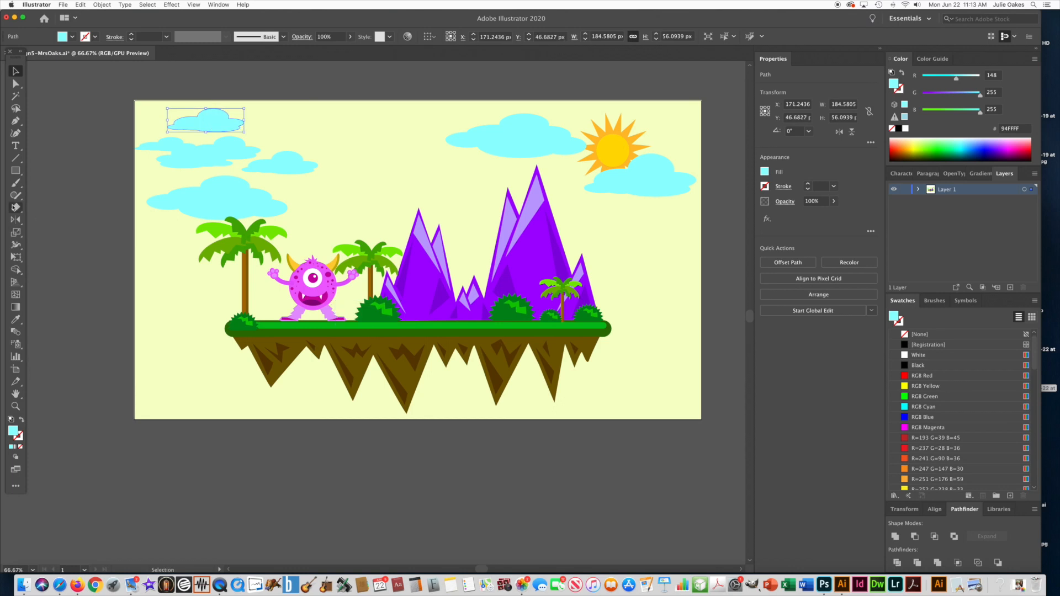
double_click(16, 219)
left_click(211, 199)
key("v")
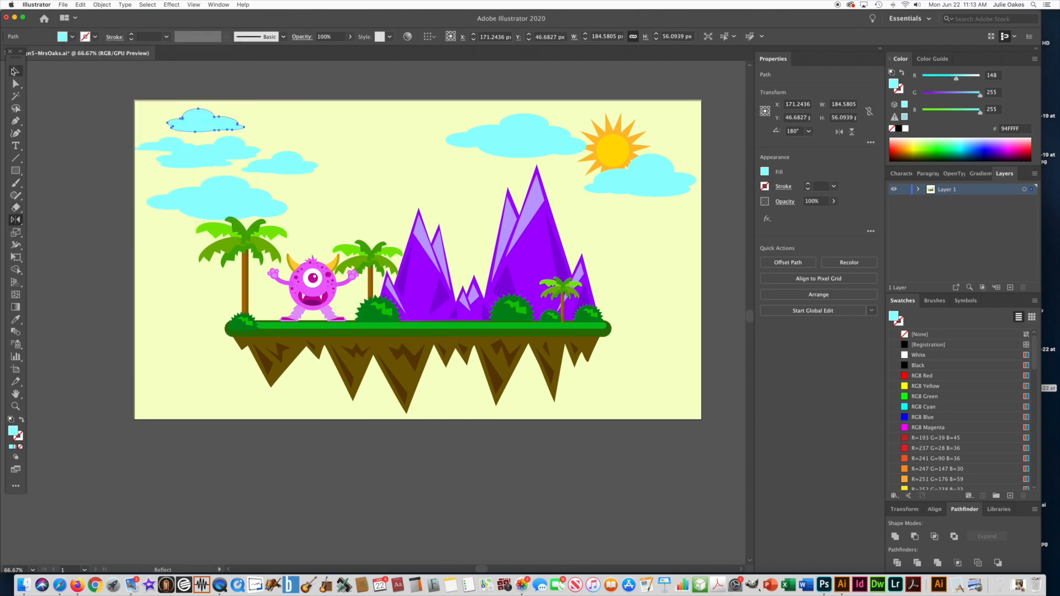
Move the reflected cloud to overlap the top of the small separate cloud, and shift the three-cloud cluster slightly upward
left_click_drag(236, 123, 340, 148)
left_click(328, 87)
left_click_drag(107, 125, 215, 149)
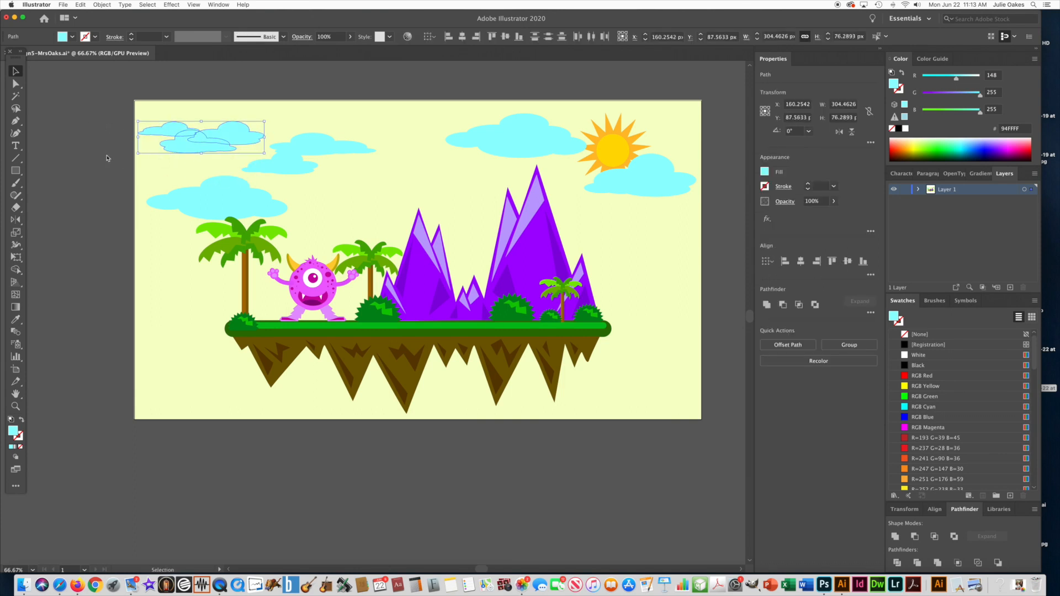
left_click(110, 161)
Duplicate the small cloud and a reflected one, placing the copies overlapping each other below the large cloud near the sun
left_click(287, 165)
key("super+c")
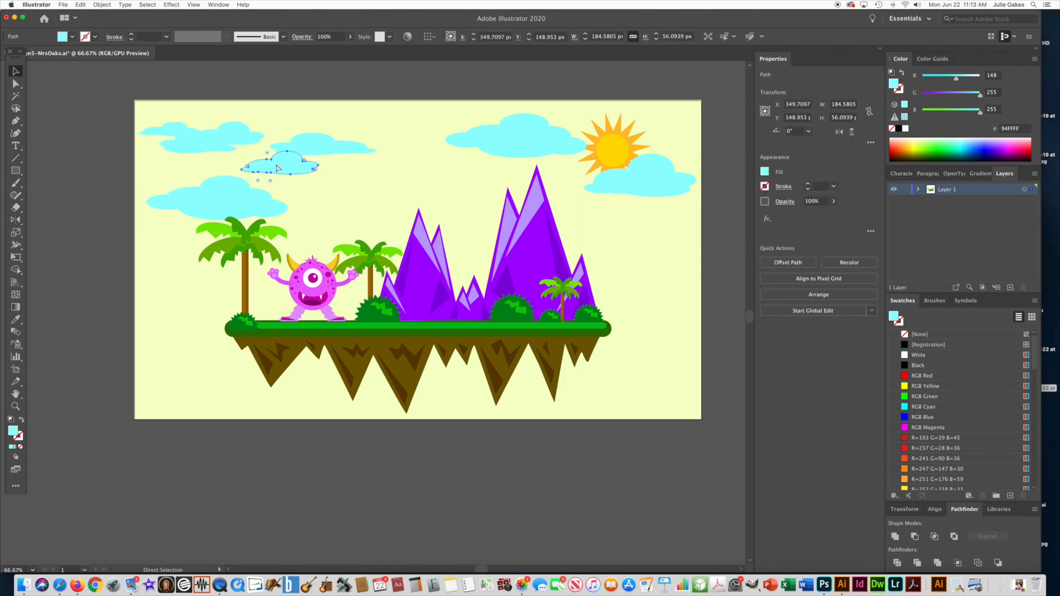
key("super+v")
left_click_drag(383, 315, 611, 221)
left_click(172, 149)
key("super+c")
key("super+v")
left_click_drag(373, 313, 607, 224)
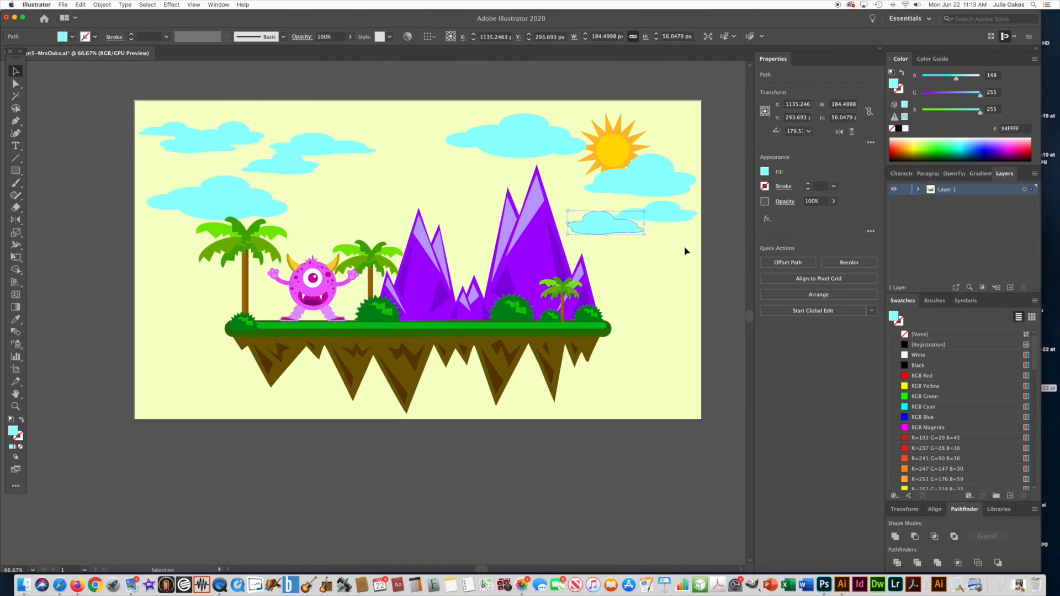
Enlarge the sun proportionally
left_click(608, 150)
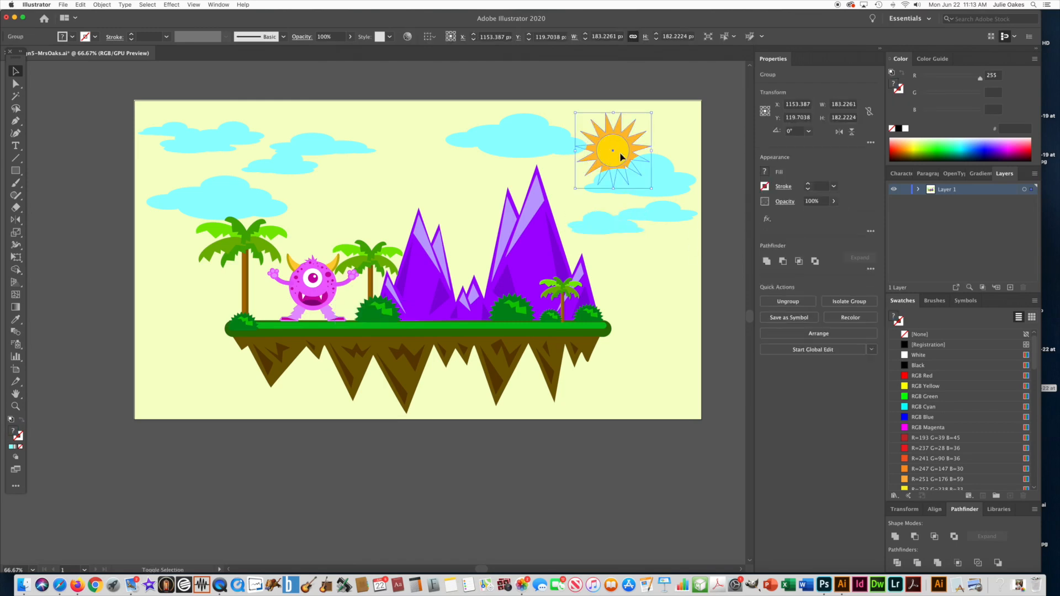
left_click_drag(573, 189, 547, 216)
left_click_drag(598, 156, 605, 155)
Move the sun between the two tall mountain groups and shift the large upper cloud right to overlap the cloud beyond the peaks
left_click(504, 142)
left_click_drag(496, 146, 501, 162)
left_click_drag(496, 162, 492, 147)
left_click_drag(490, 148, 484, 147)
left_click(627, 184)
left_click_drag(593, 160, 444, 170)
left_click_drag(509, 142, 621, 152)
left_click(570, 90)
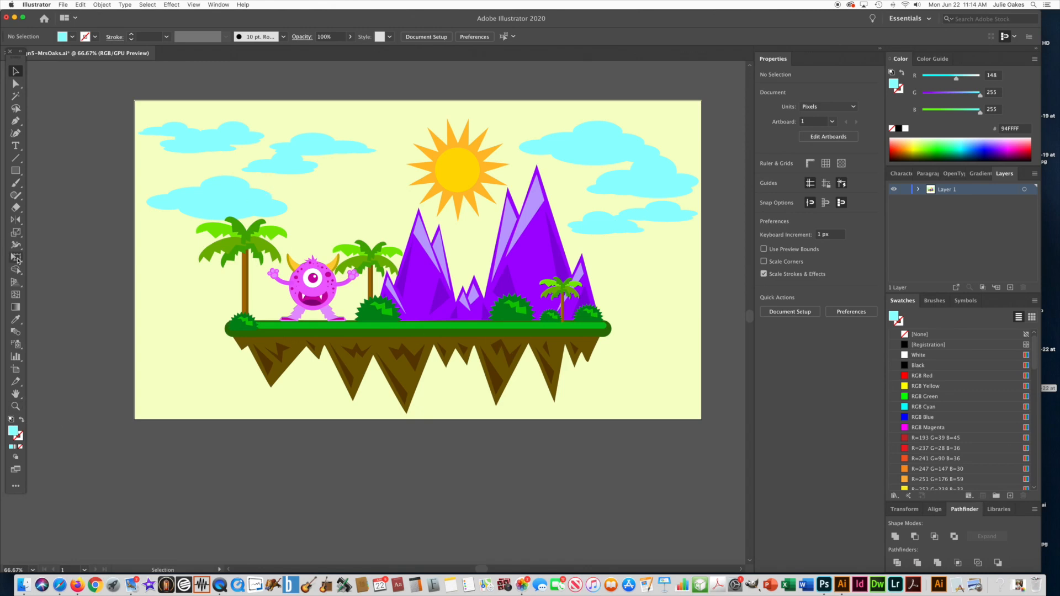
Set the fill color to black 000000 with nothing selected
double_click(15, 434)
left_click(718, 183)
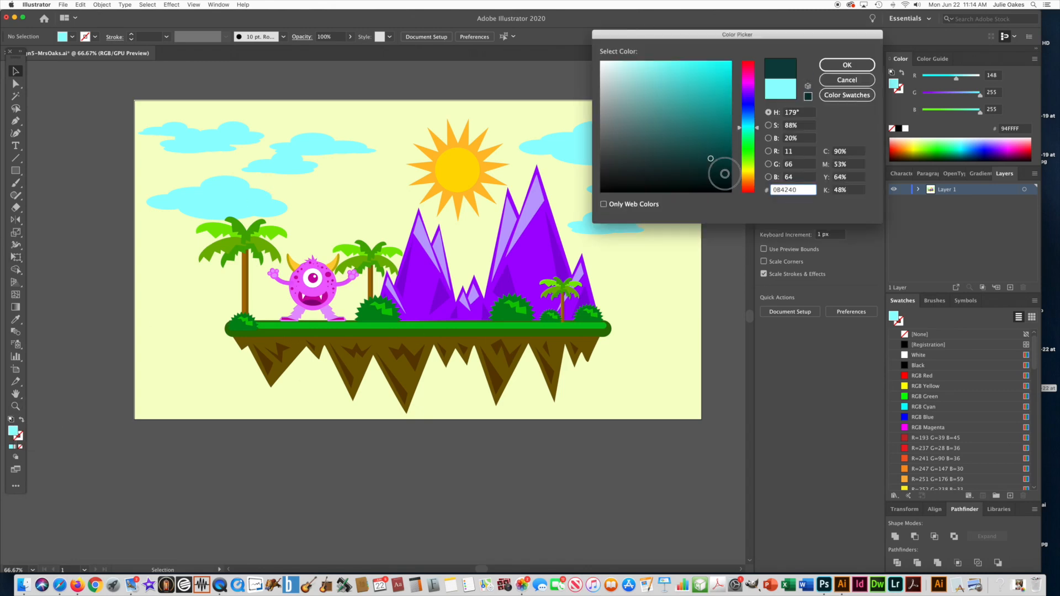
left_click(840, 67)
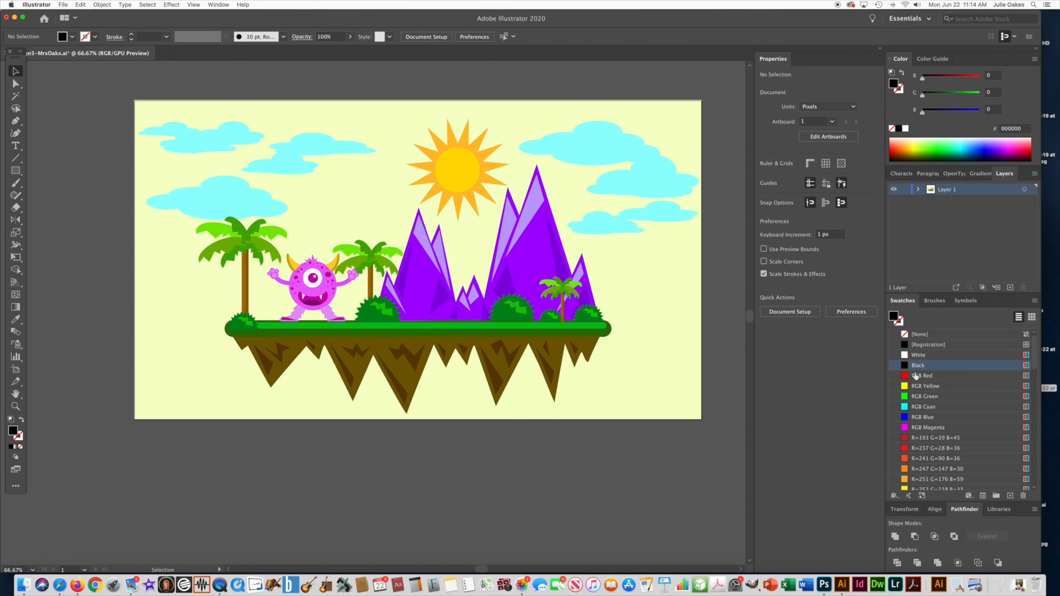
Add the artist's name as Myriad Pro text in the artboard's lower-left corner and enlarge it
left_click(22, 148)
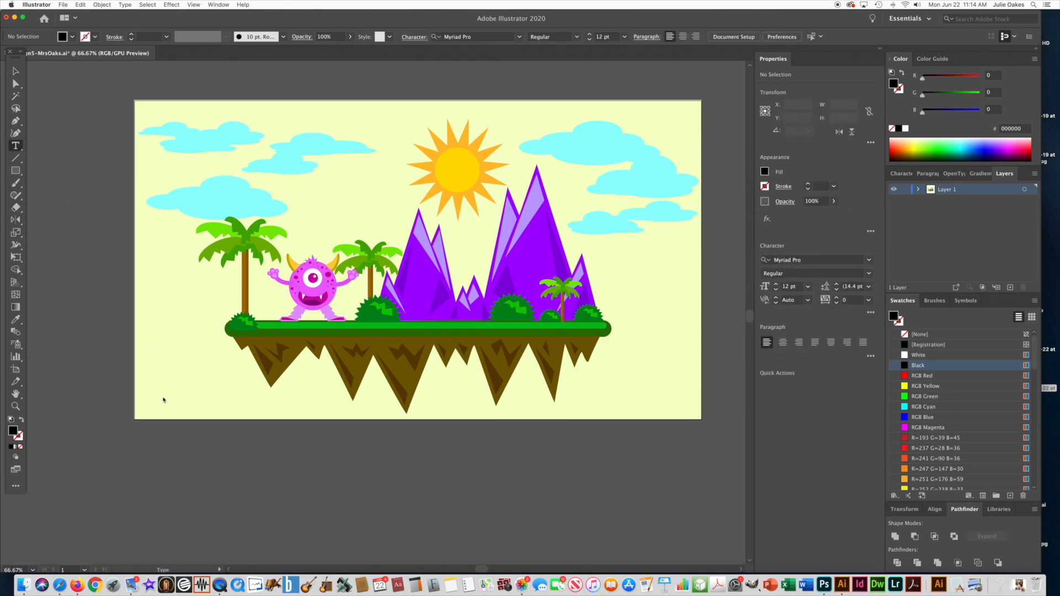
left_click(162, 402)
type("Mrs Oakes")
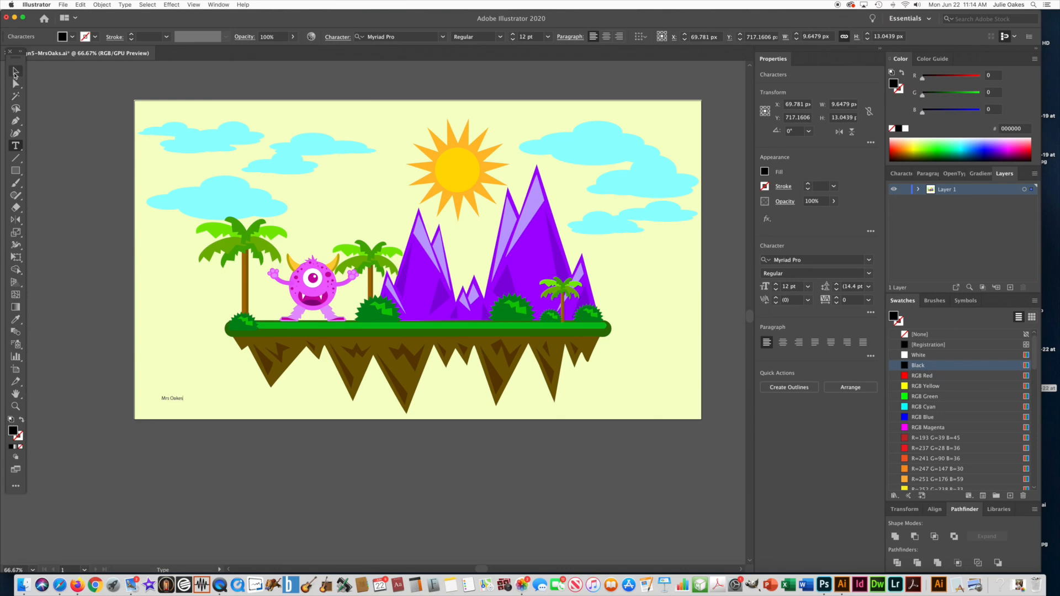
left_click(16, 72)
mouse_move(182, 403)
left_mouse_down()
mouse_move(223, 415)
mouse_move(200, 412)
left_mouse_up()
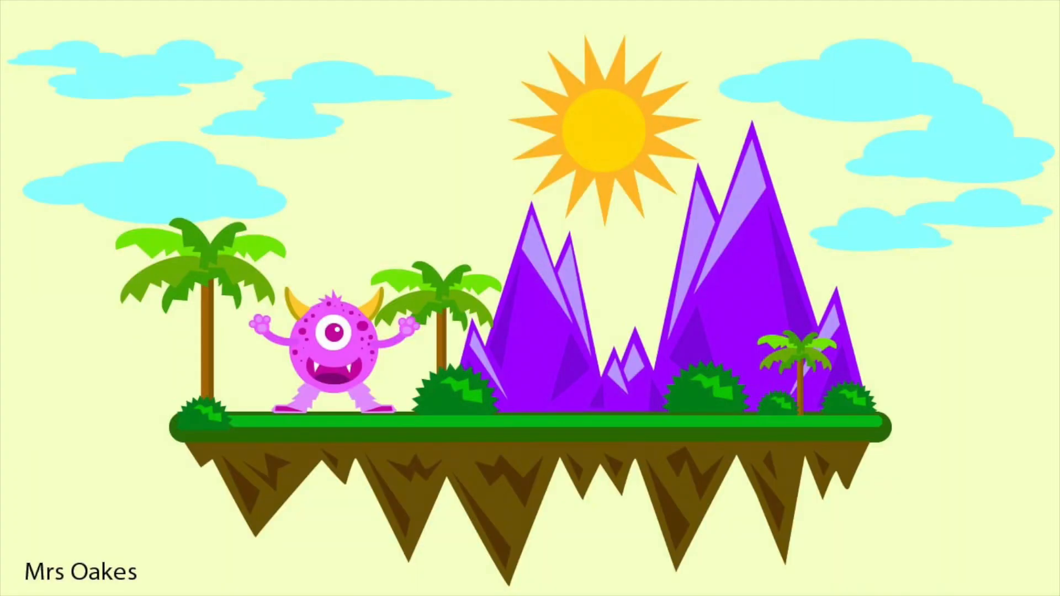